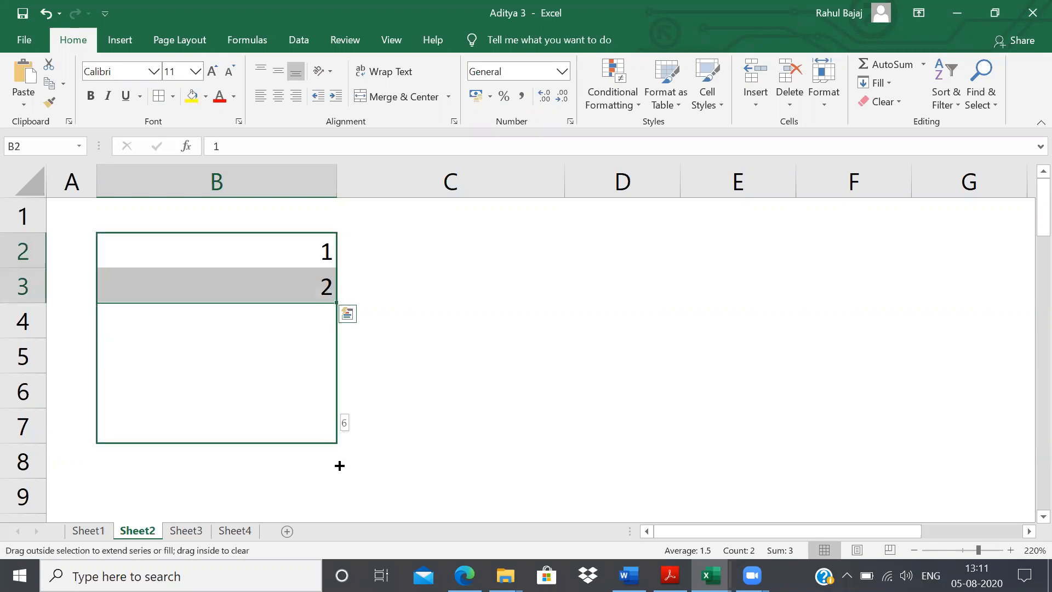
Enter Monday in C2 and AutoFill it down to Sunday in row 8.
left_click(414, 256)
type("Monday")
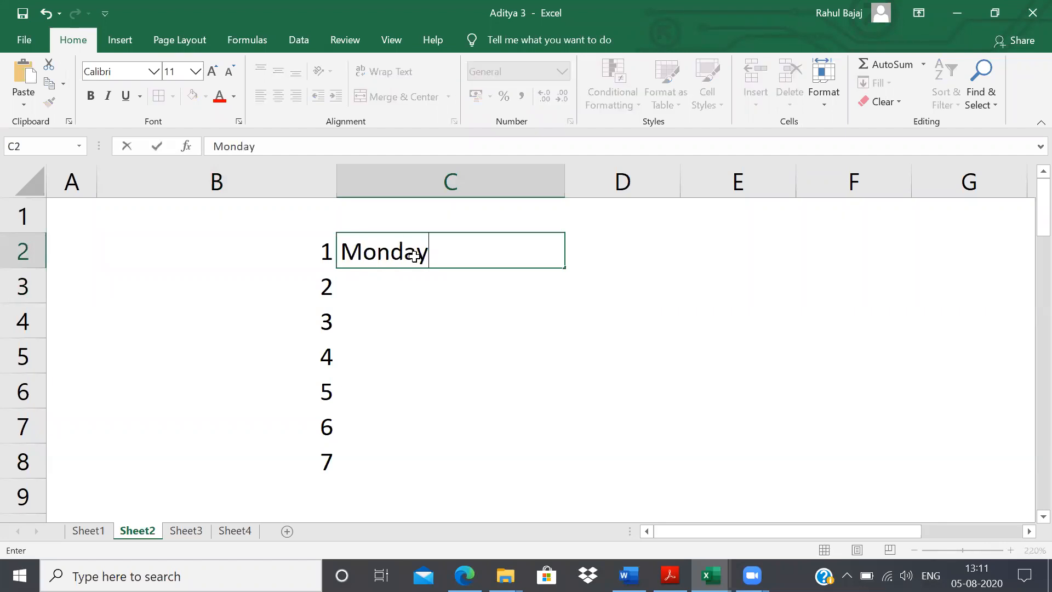
key("Return")
left_click(416, 241)
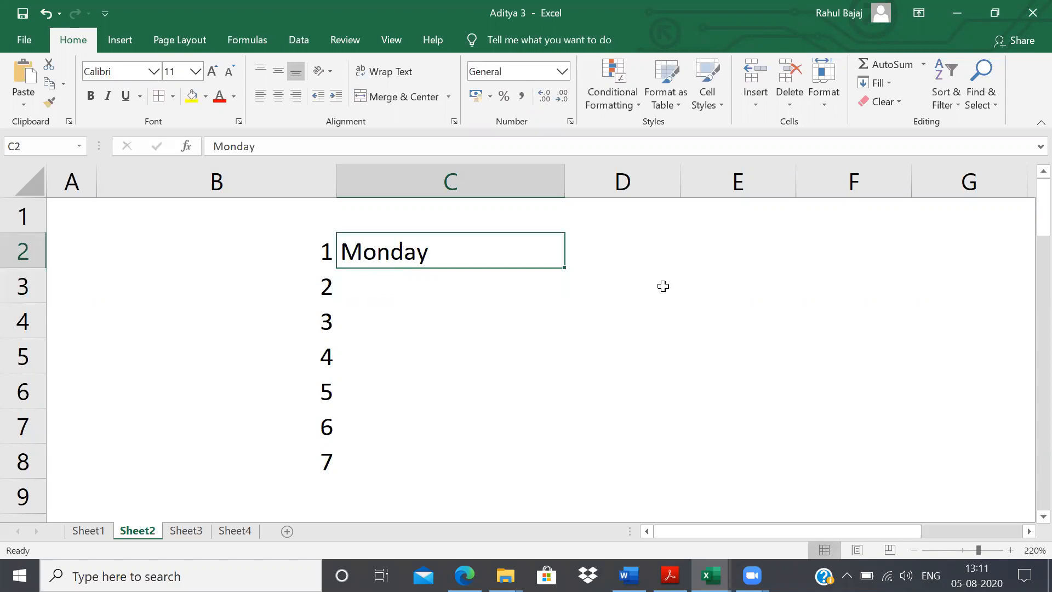
left_click_drag(565, 266, 561, 464)
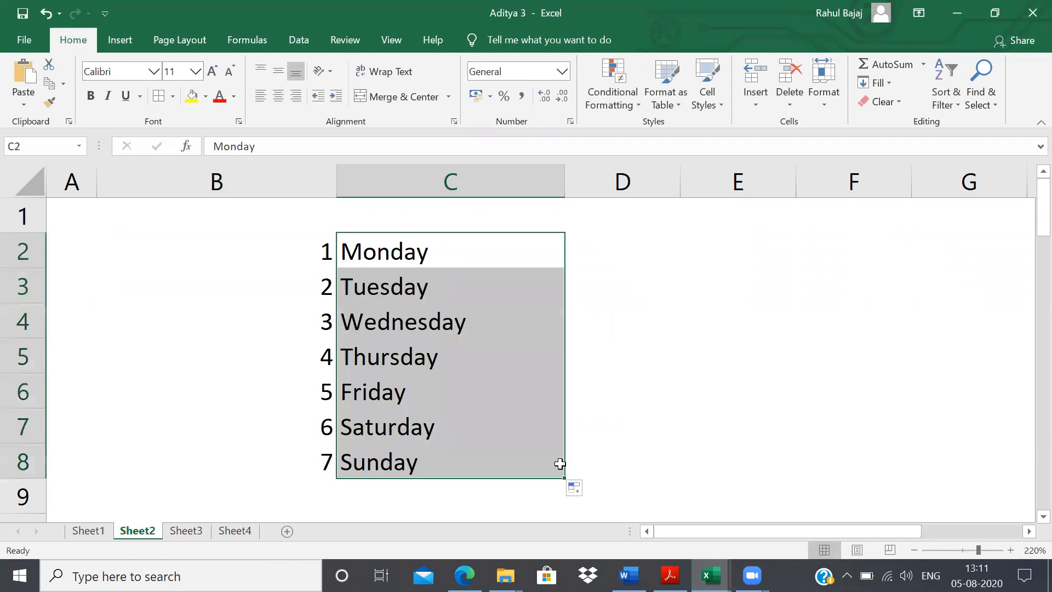
Enter January in D2 and AutoFill it down to July in row 8.
left_click(625, 246)
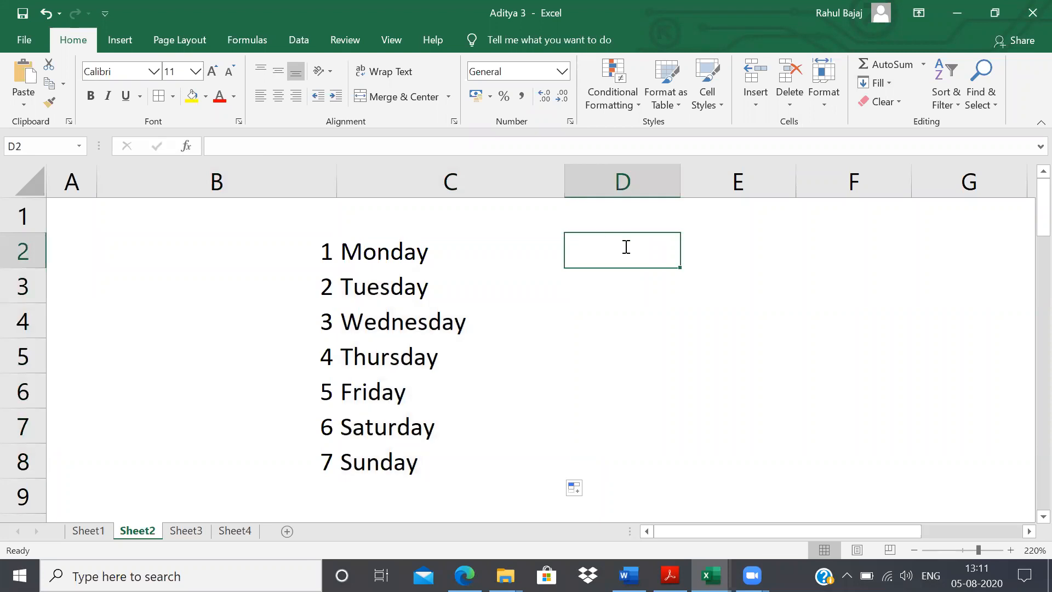
type("January")
key("Return")
left_click(620, 241)
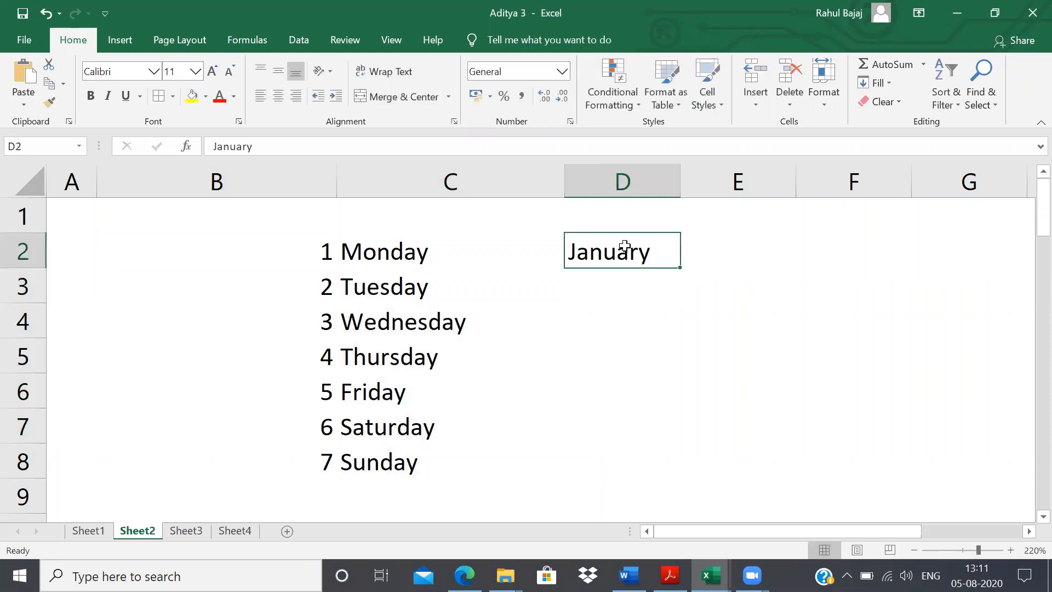
left_click_drag(681, 267, 678, 492)
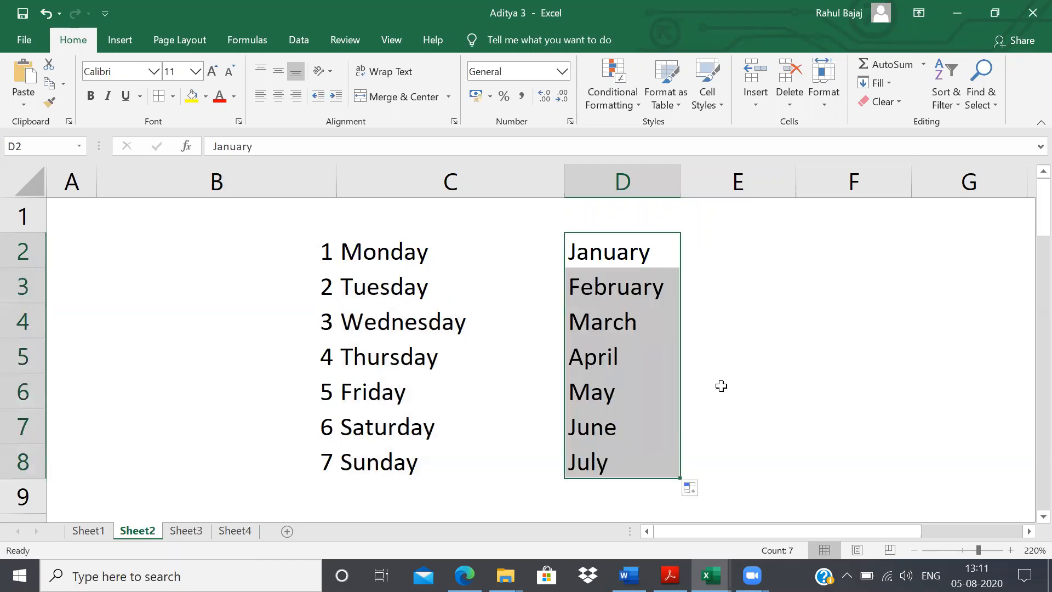
left_click(726, 325)
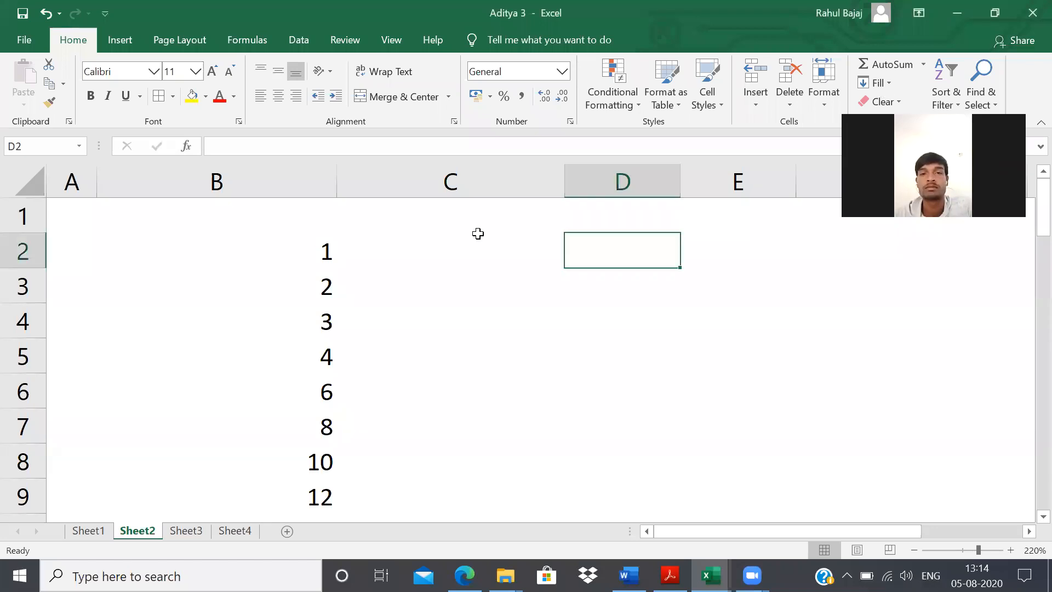
Check how far the number list in column B runs, then return to D2.
key("Left")
key("Right")
key("Left")
key("Left")
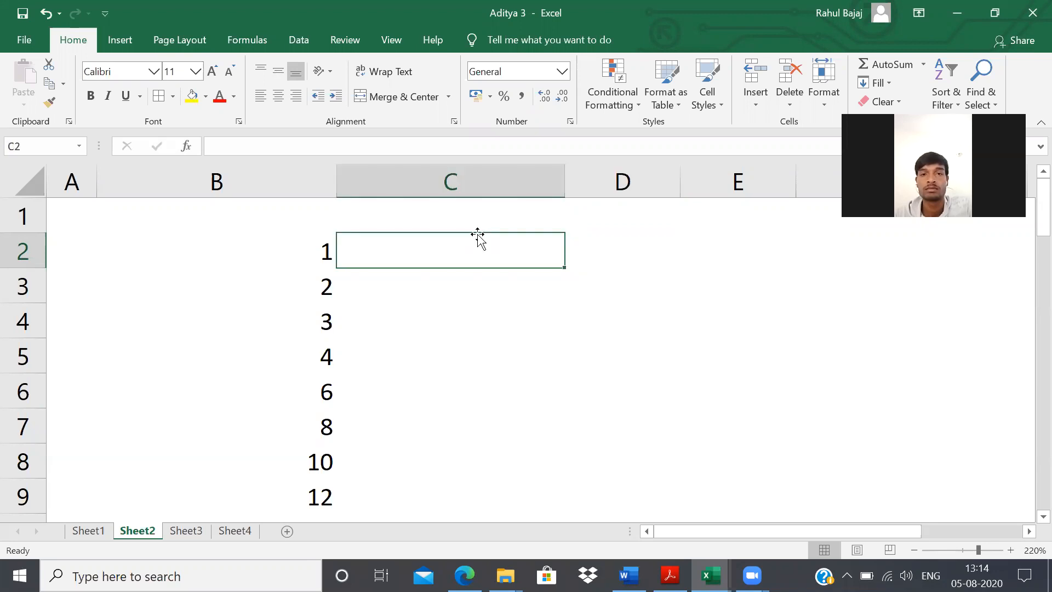
key("ctrl+shift+Down")
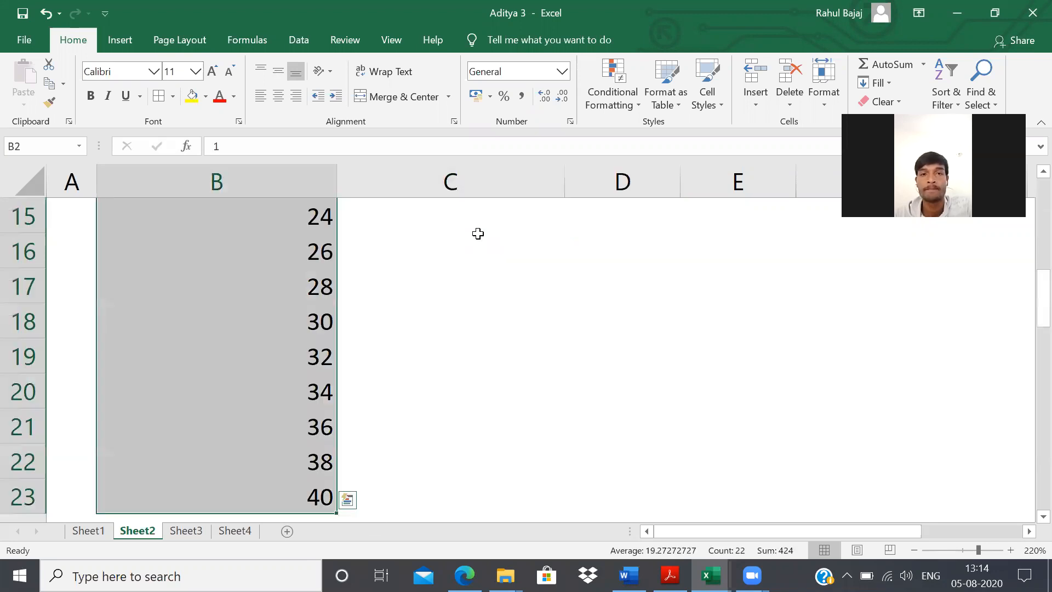
key("Right")
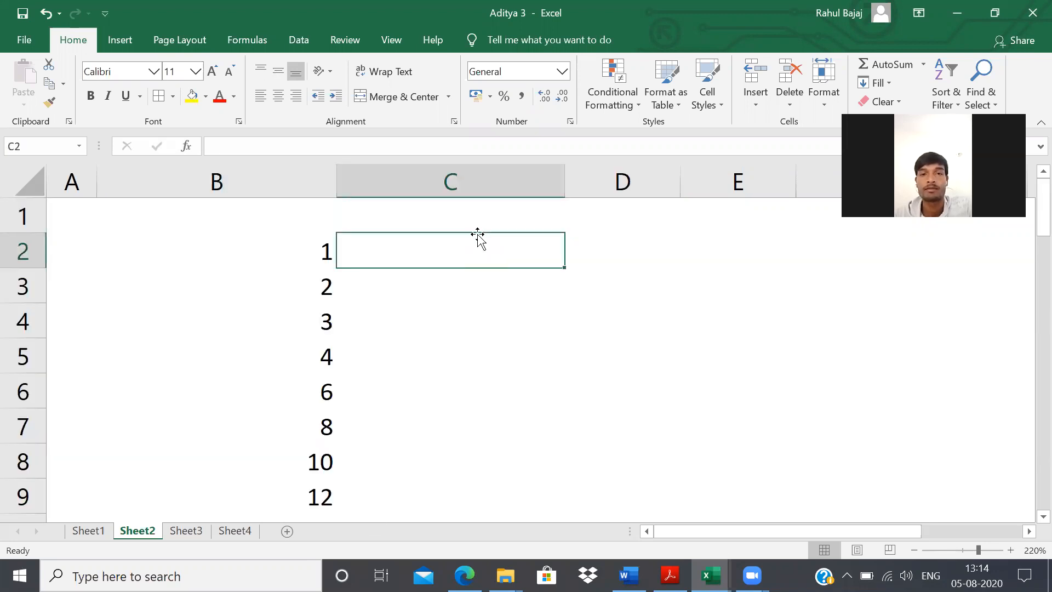
key("Right")
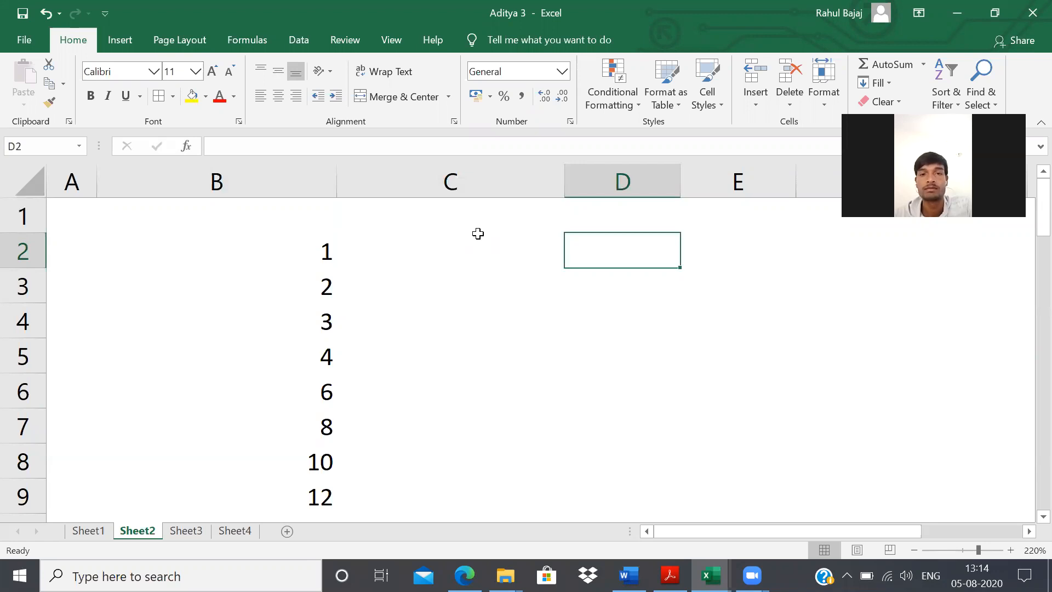
Enter =COUNT(B2:B23) in D2 so it returns 22.
type("=count(")
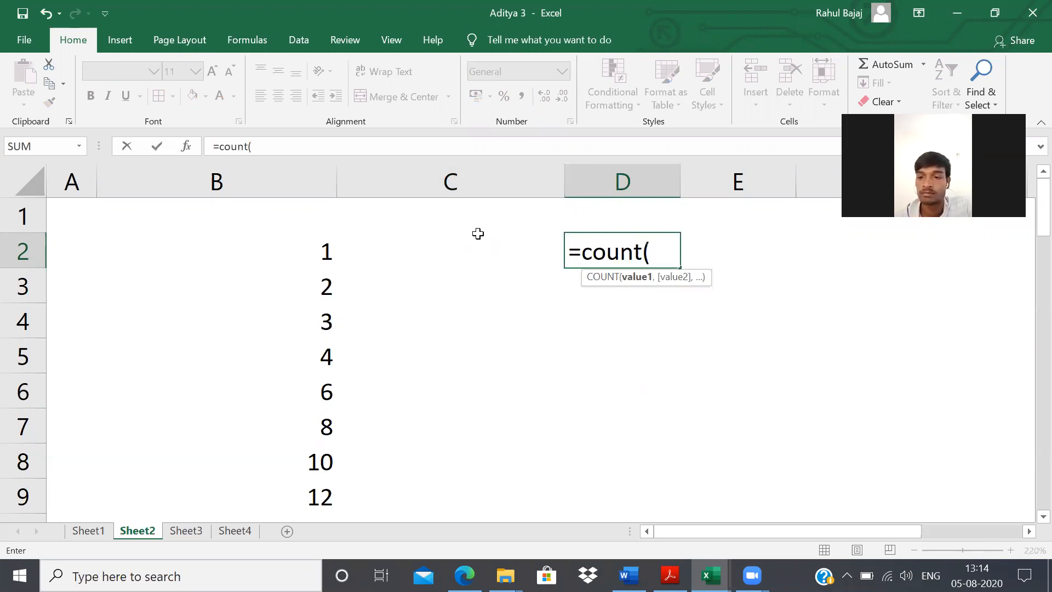
left_click(328, 249)
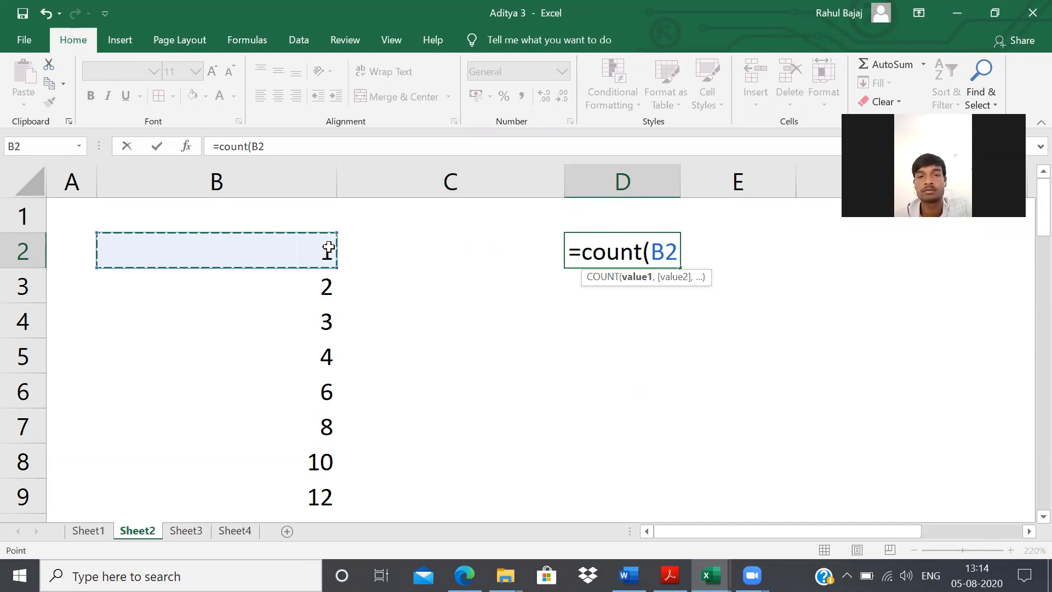
key("shift+Down")
key("shift+Down")
key("shift+Down")
key("shift+Down")
key("shift+Down")
key("shift+Down")
key("shift+Down")
key("shift+Down")
key("shift+Down")
key("shift+Down")
key("shift+Down")
key("shift+Down")
key("shift+Down")
key("shift+Down")
key("shift+Down")
key("shift+Down")
key("shift+Down")
key("shift+Down")
key("shift+Down")
key("shift+Down")
key("shift+Down")
key("shift+Down")
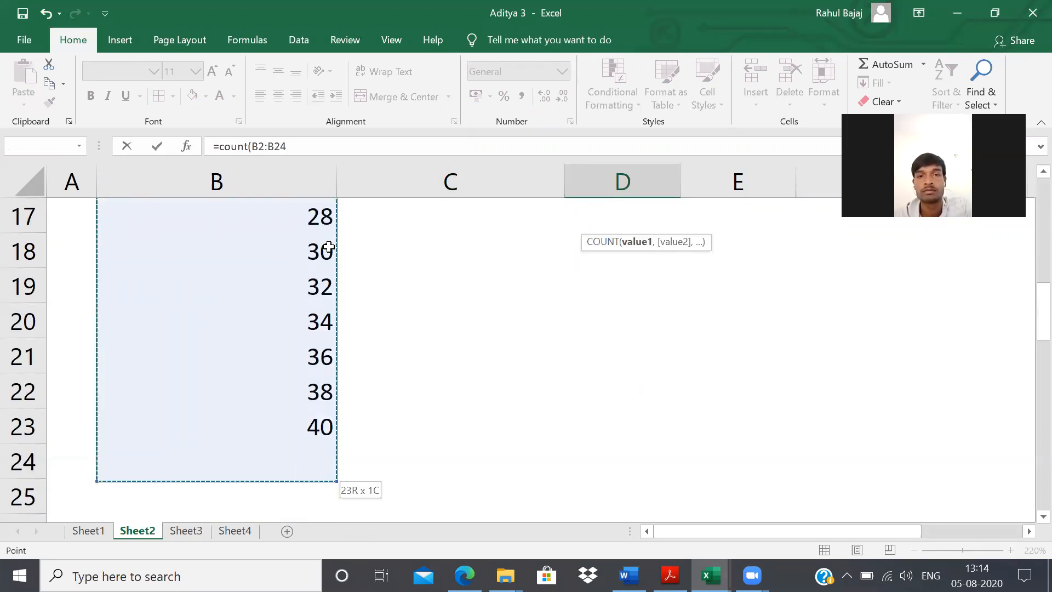
key("shift+Up")
key("shift+Up")
key("shift+Down")
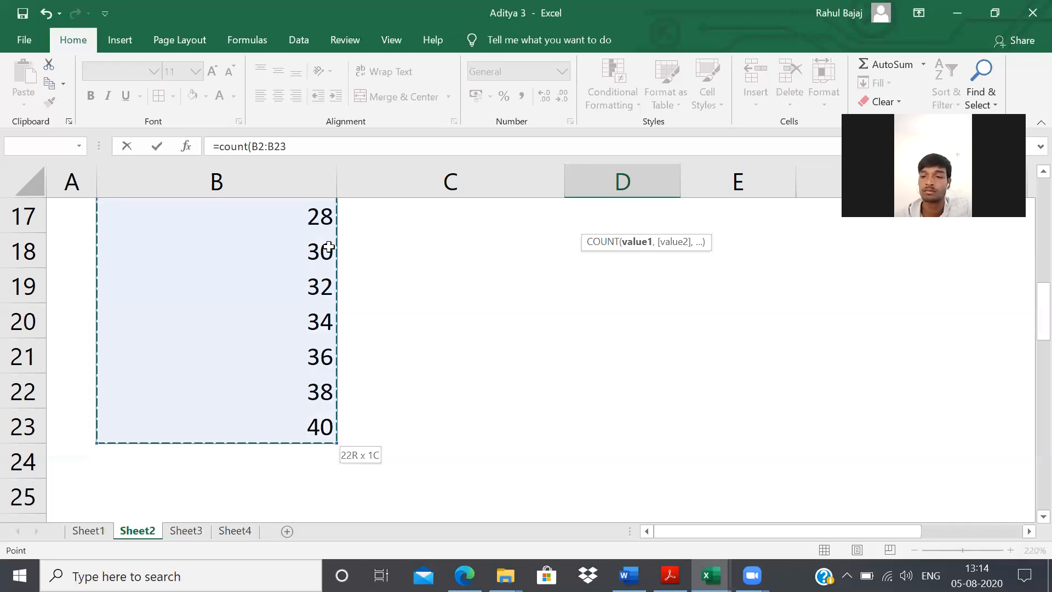
type(")")
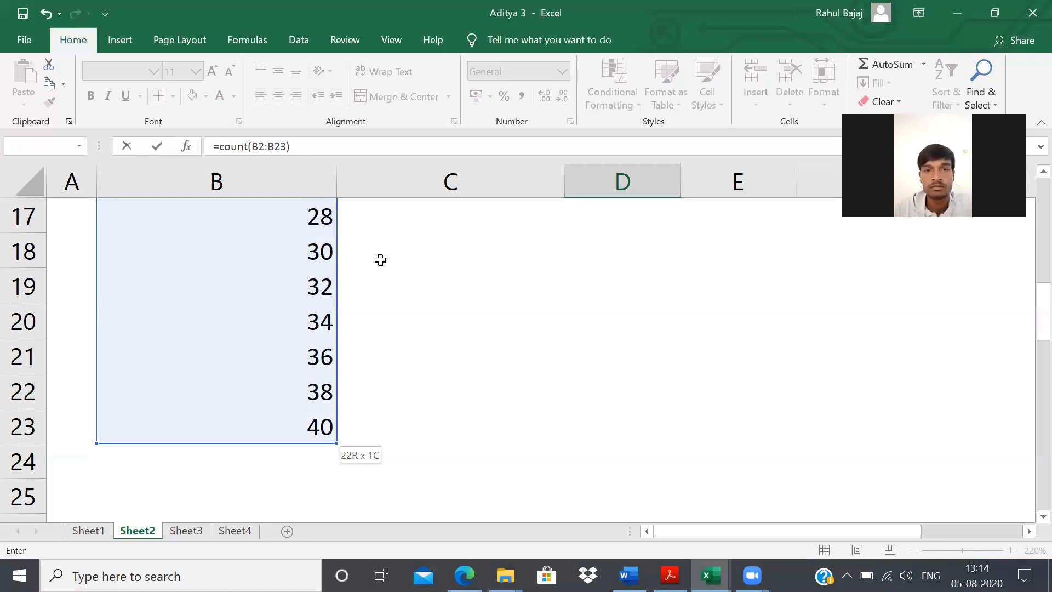
key("Return")
key("Up")
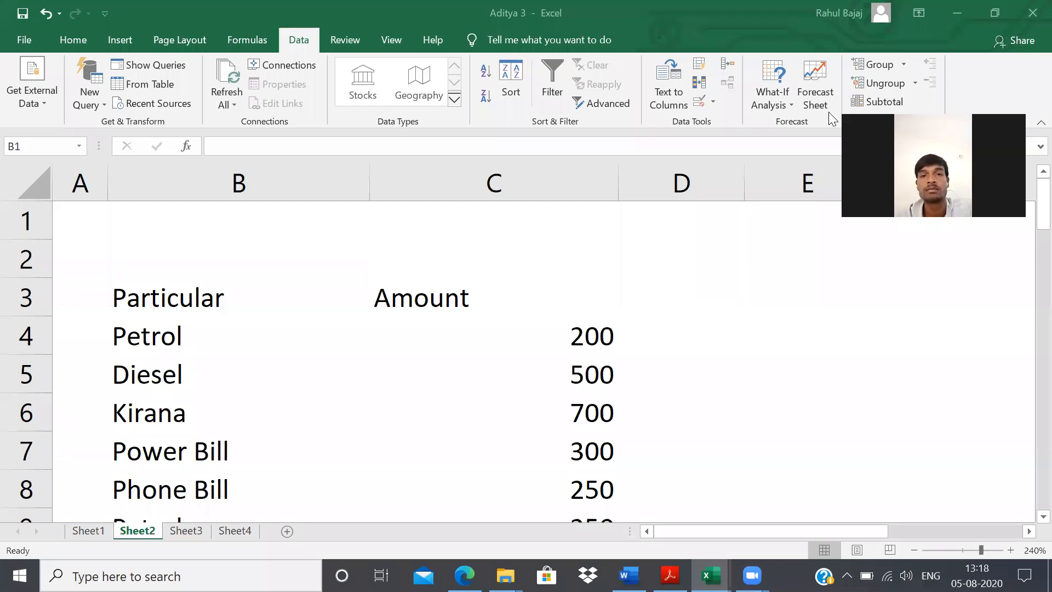
Browse the Particular/Amount table to find its extent, ending on the B3 header.
left_click(315, 312)
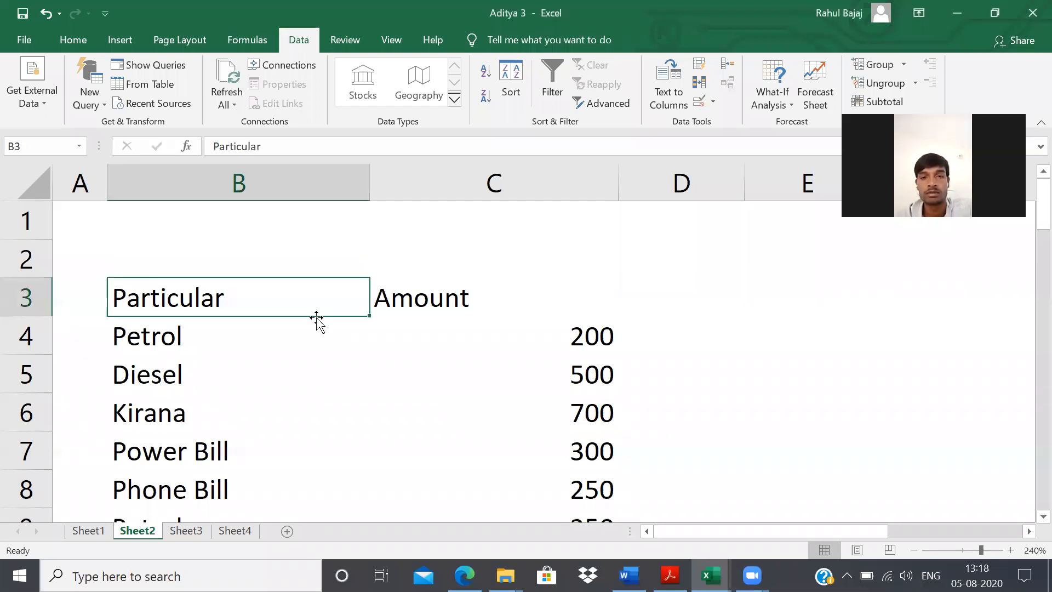
key("Right")
key("Down")
key("Down")
key("Down")
key("Down")
key("Down")
key("Down")
key("Down")
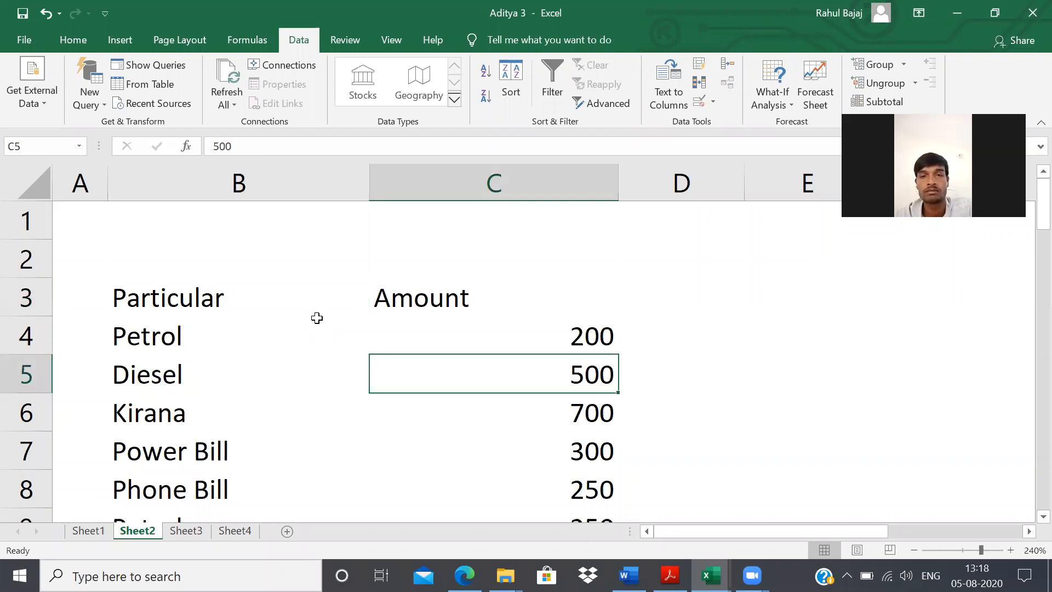
key("Down")
key("Down")
key("Down")
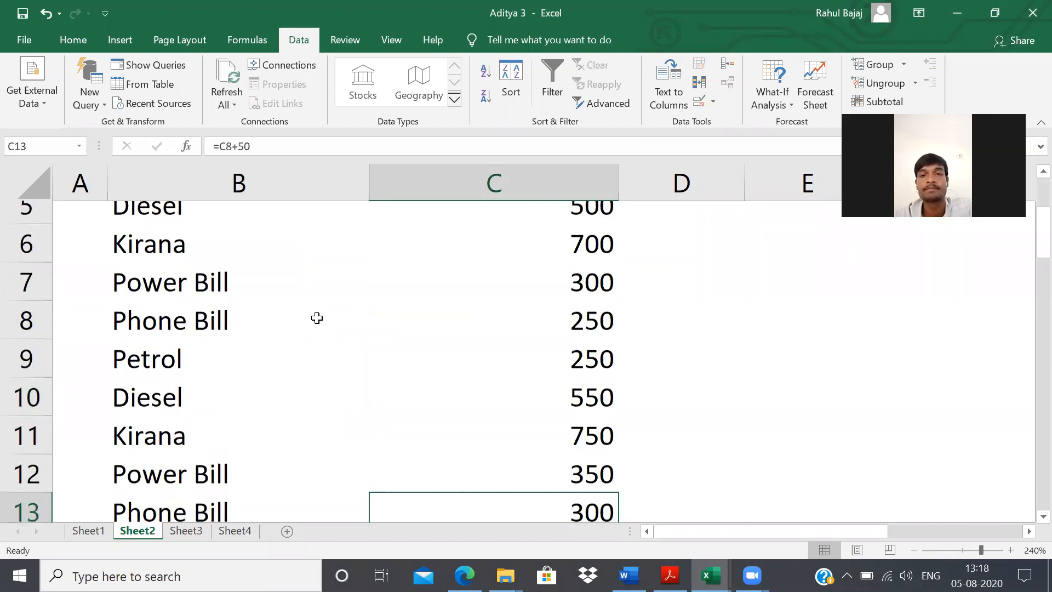
key("Page_Down")
key("Page_Up")
key("Page_Up")
key("Page_Up")
key("Down")
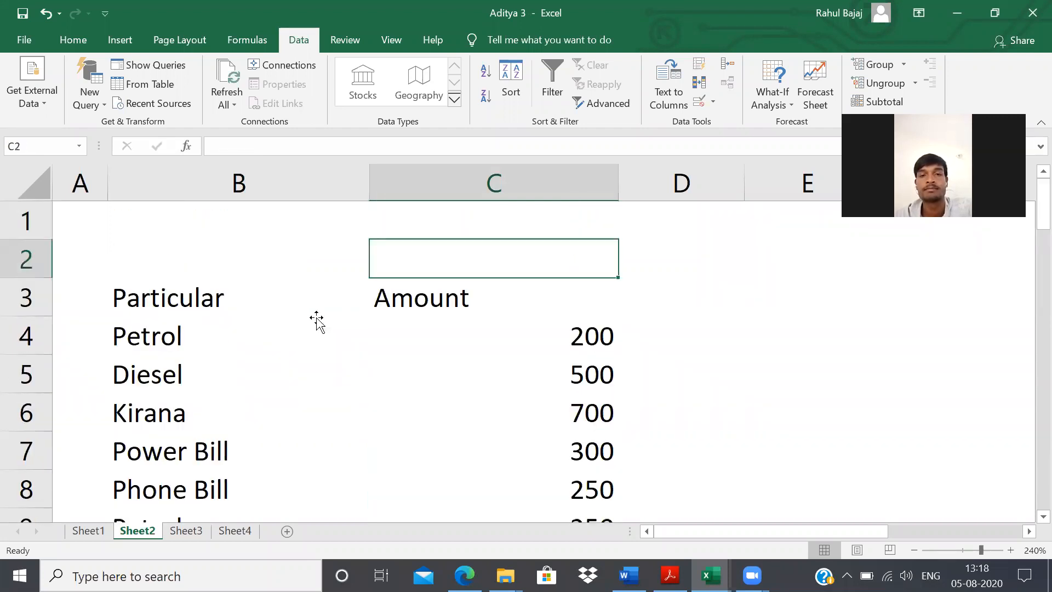
key("Down")
key("Home")
key("Right")
Select B3:C13 and switch on Data Filter for it.
key("shift+Right")
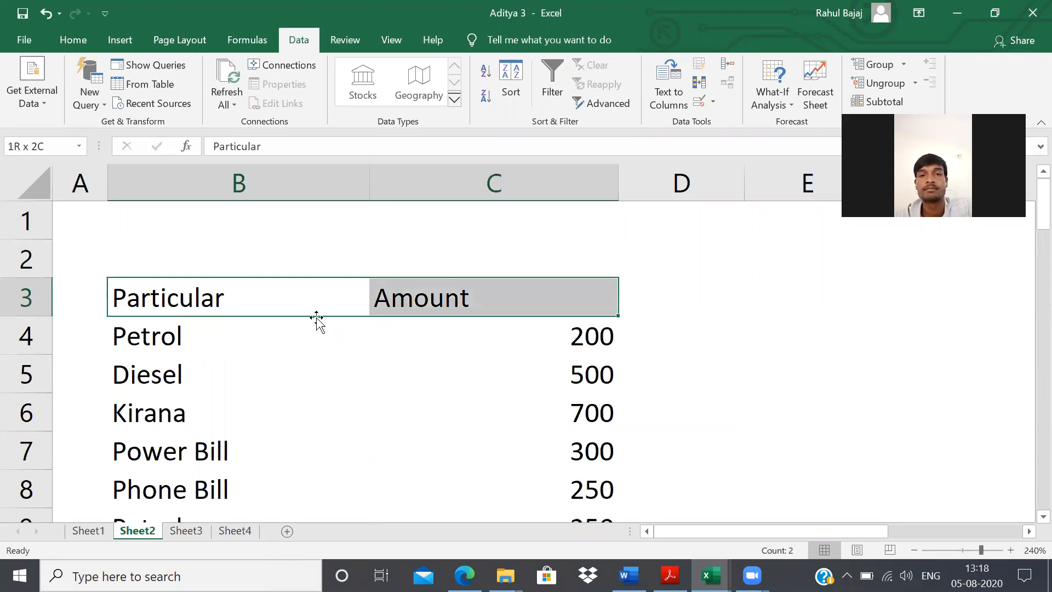
key("ctrl+shift+Down")
key("shift+Up")
key("ctrl+shift+Up")
key("ctrl+shift+Down")
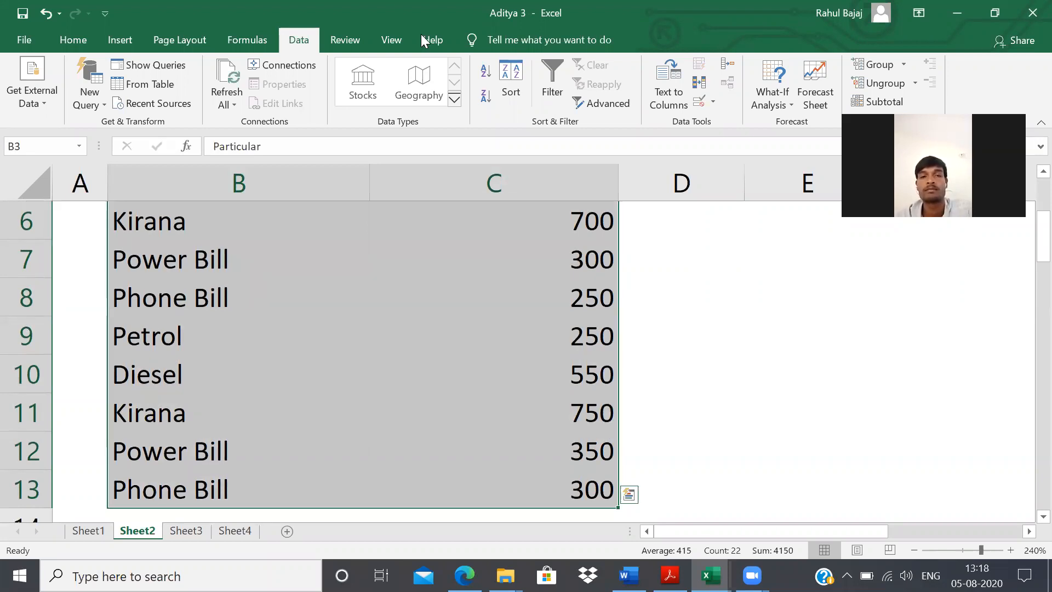
left_click(554, 98)
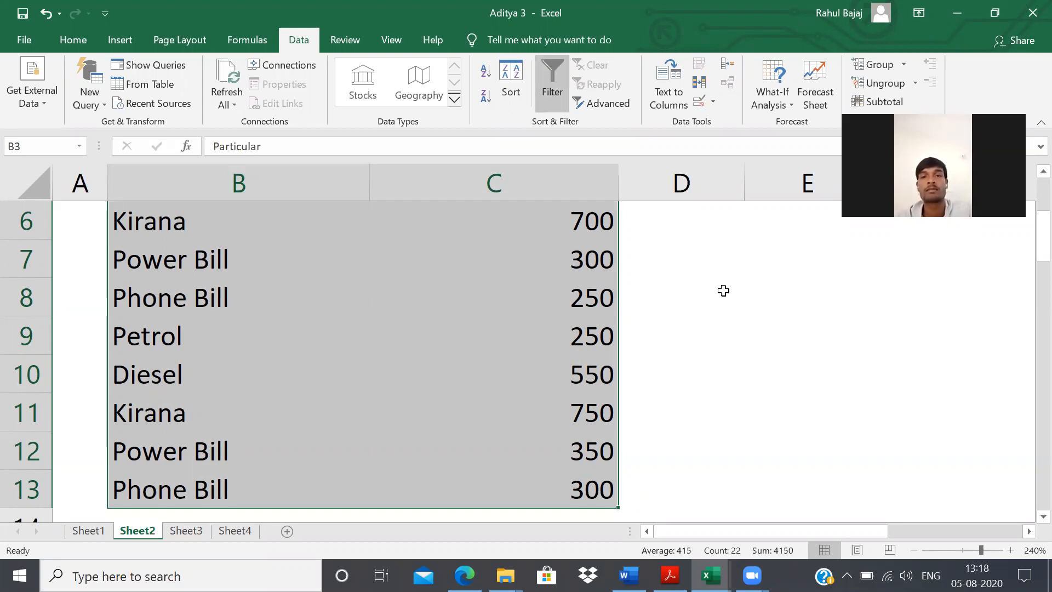
key("ctrl+Up")
key("Down")
key("Down")
key("Right")
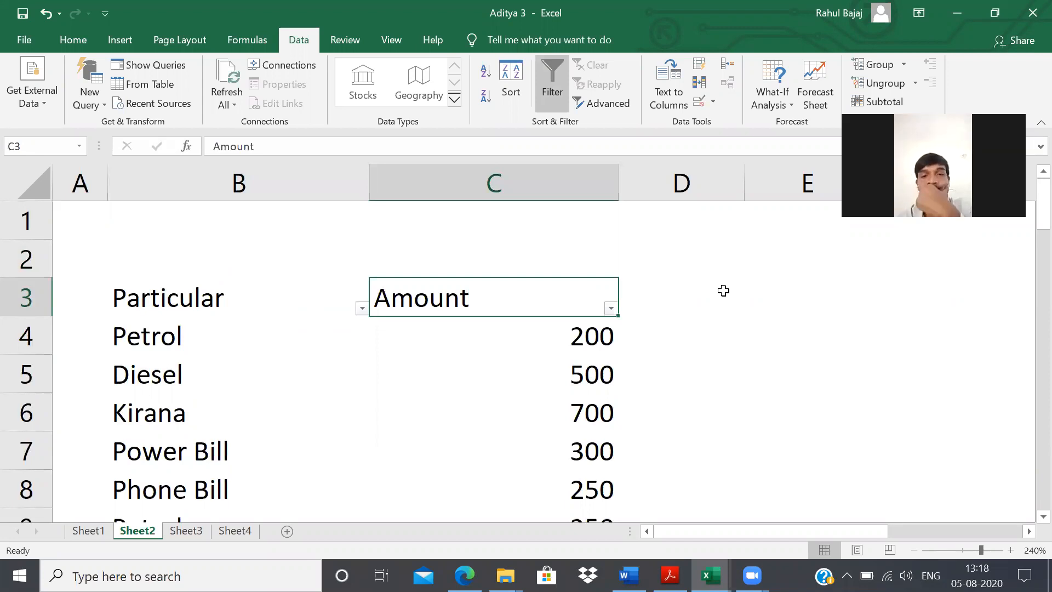
Filter the Amount column to a single value, 200.
key("alt+Down")
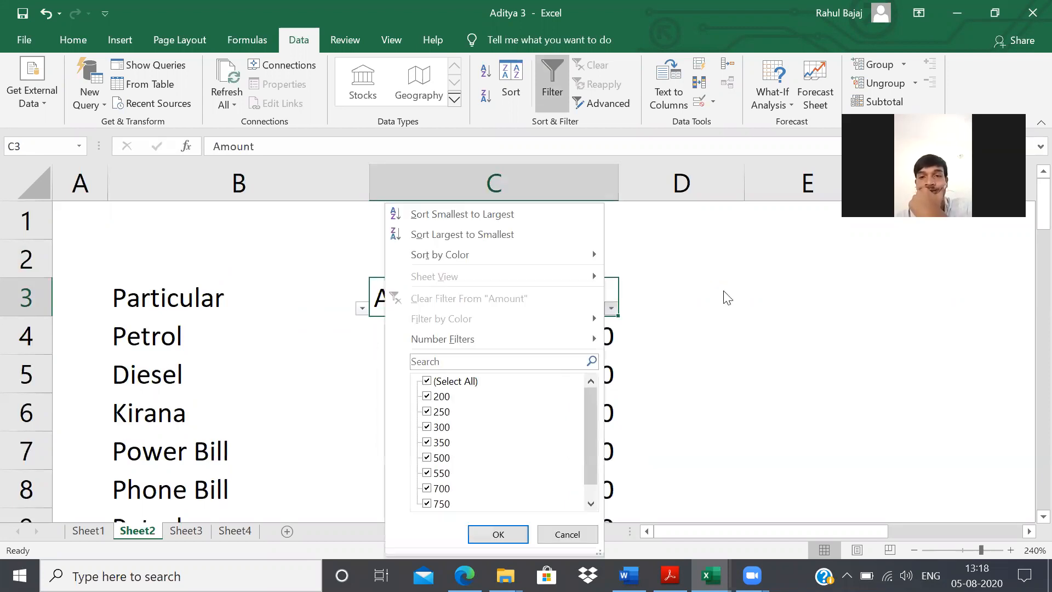
key("Escape")
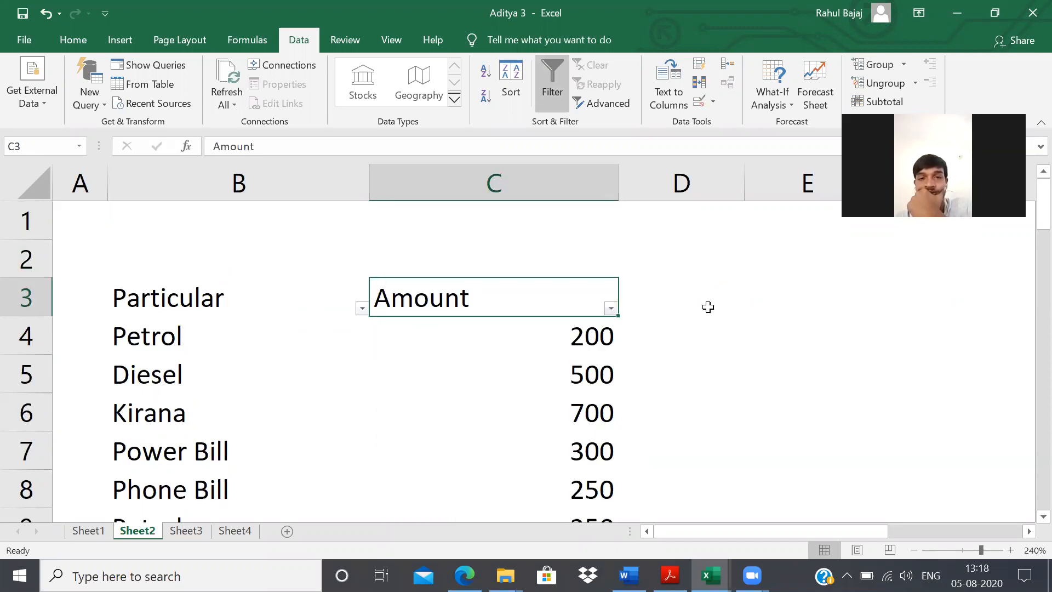
key("alt+Down")
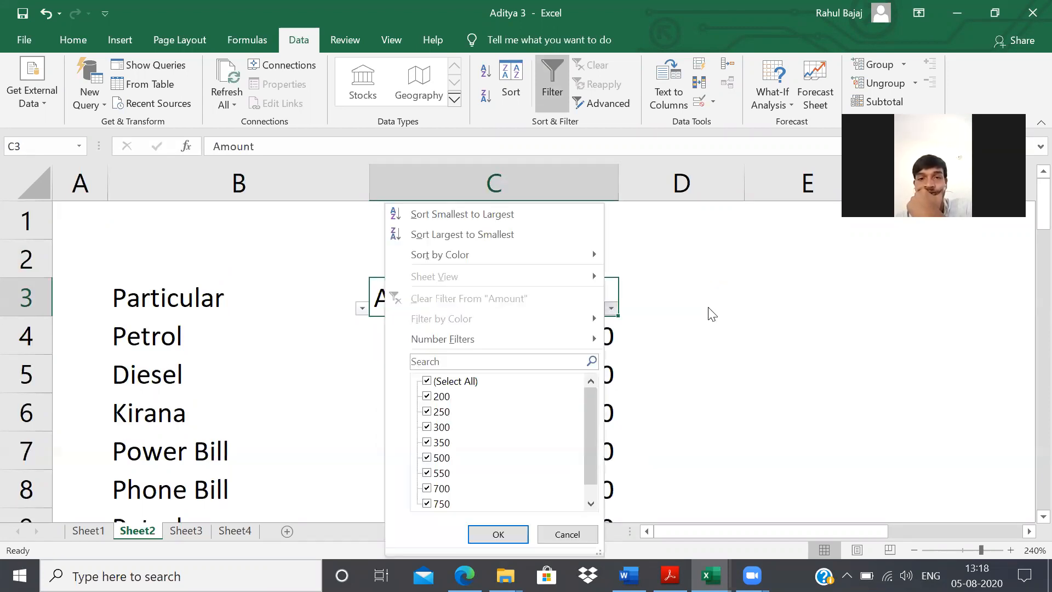
left_click(452, 383)
left_click(452, 388)
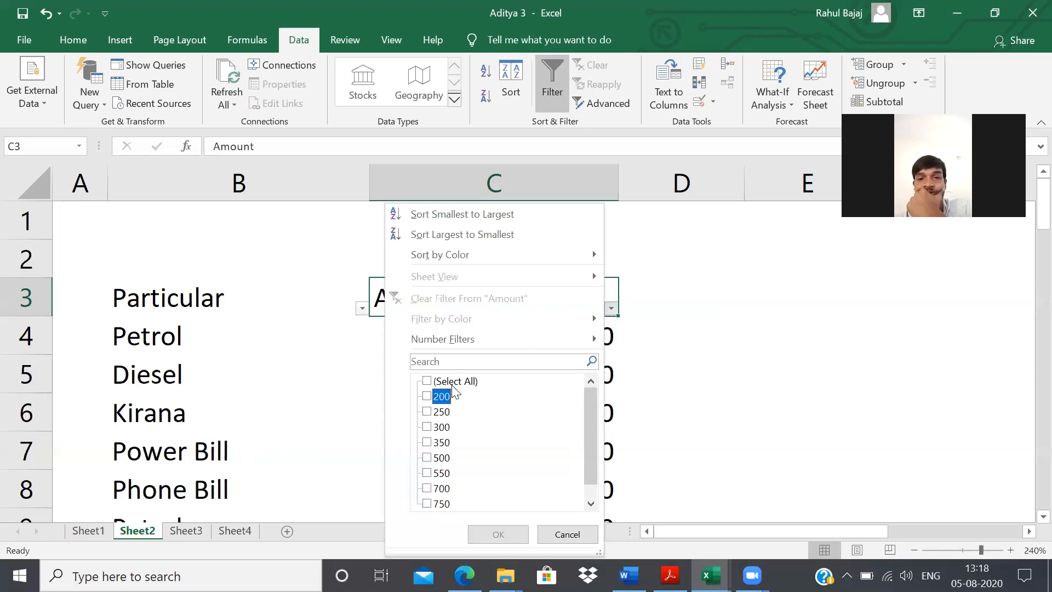
key("Return")
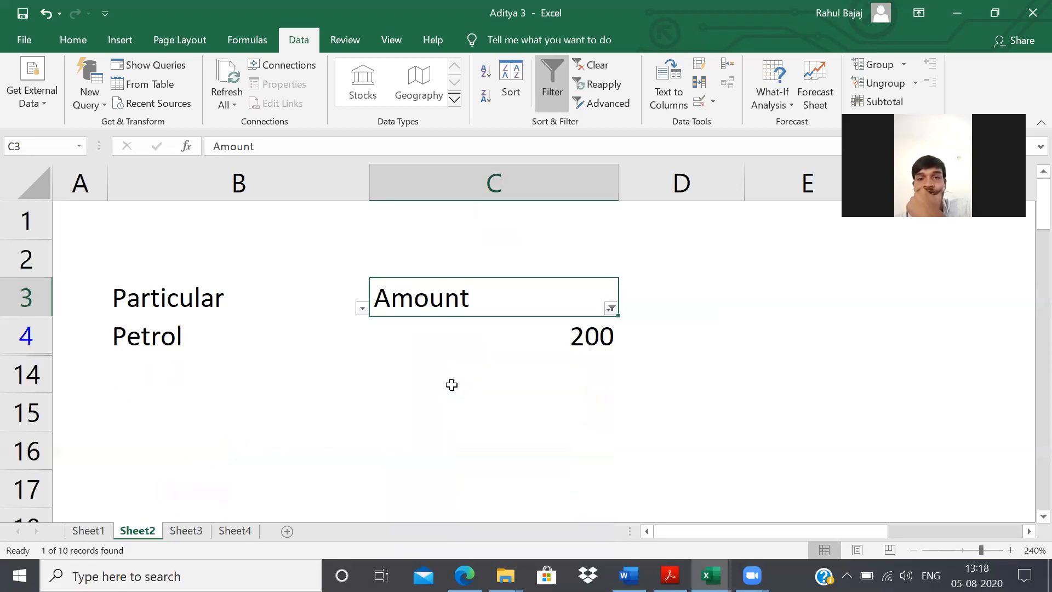
Filter Amount to show only 300, then reselect all values to show every row.
key("alt+Down")
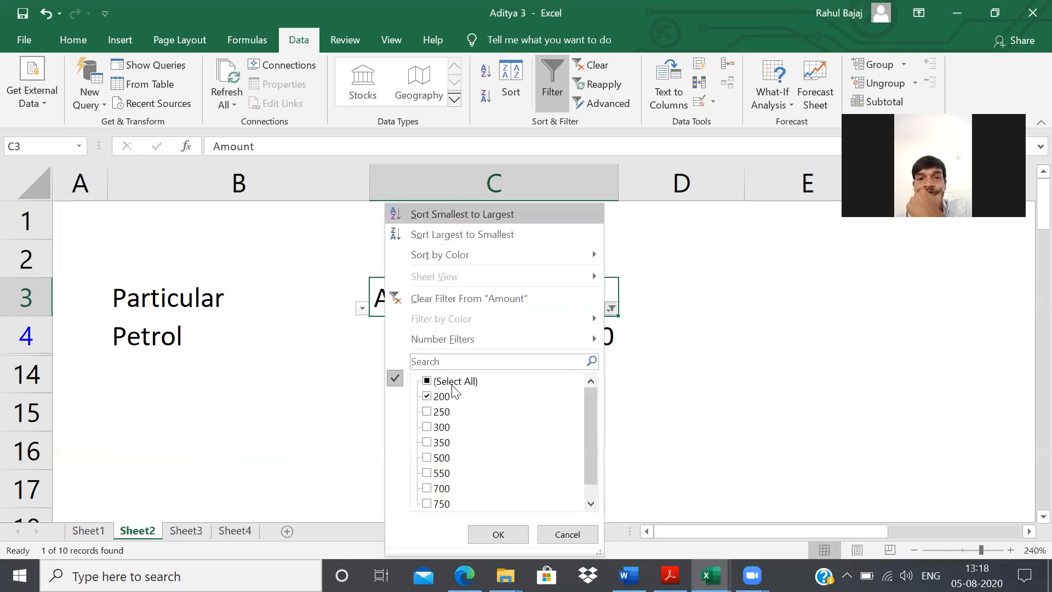
key("Down")
key("Down")
key("Down")
key("Down")
left_click(451, 385)
left_click(451, 385)
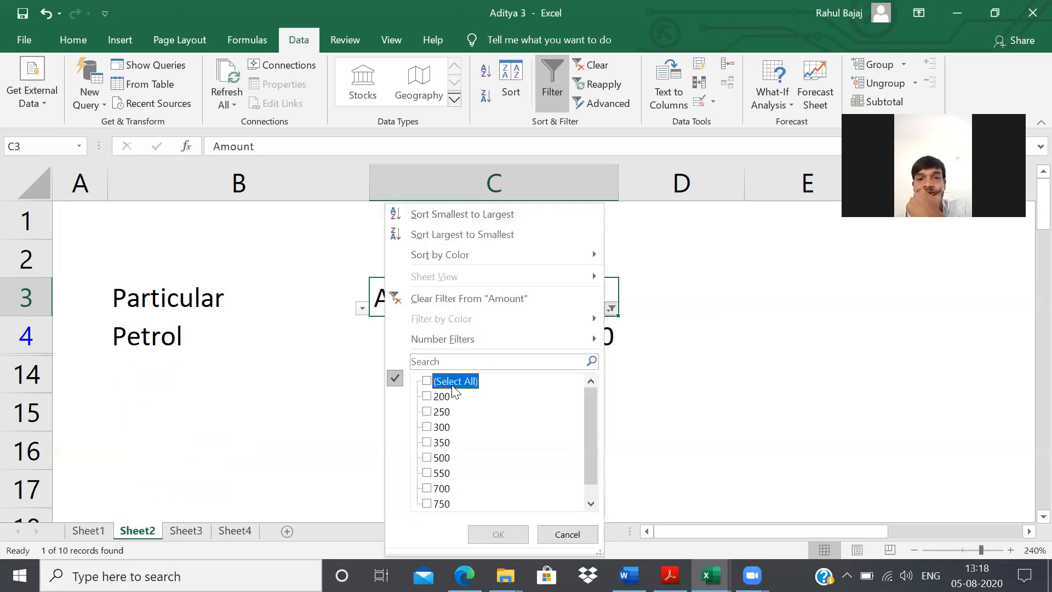
left_click(438, 427)
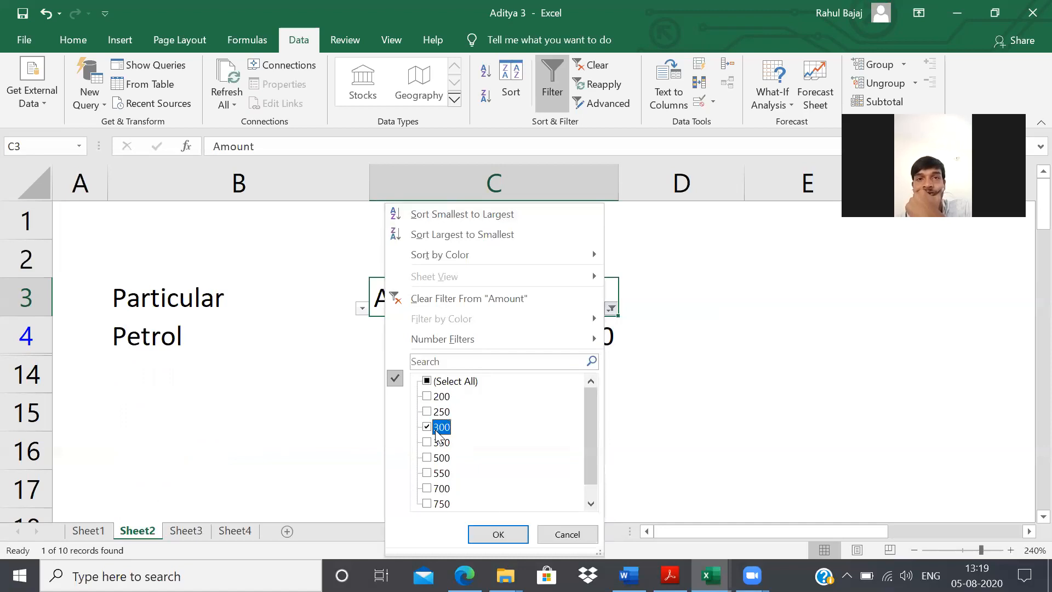
left_click(497, 534)
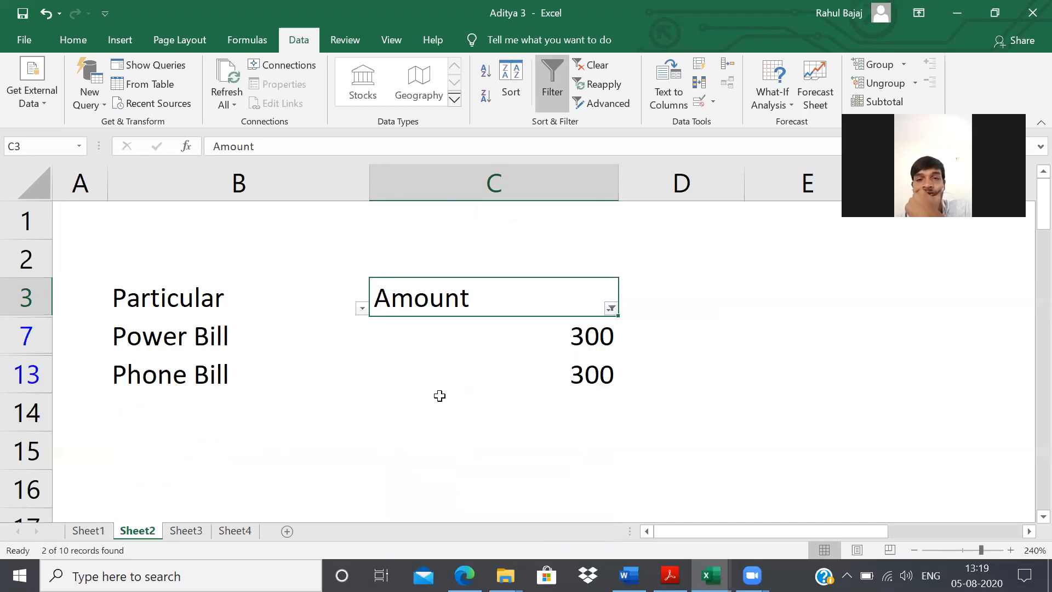
left_click(611, 308)
left_click(469, 386)
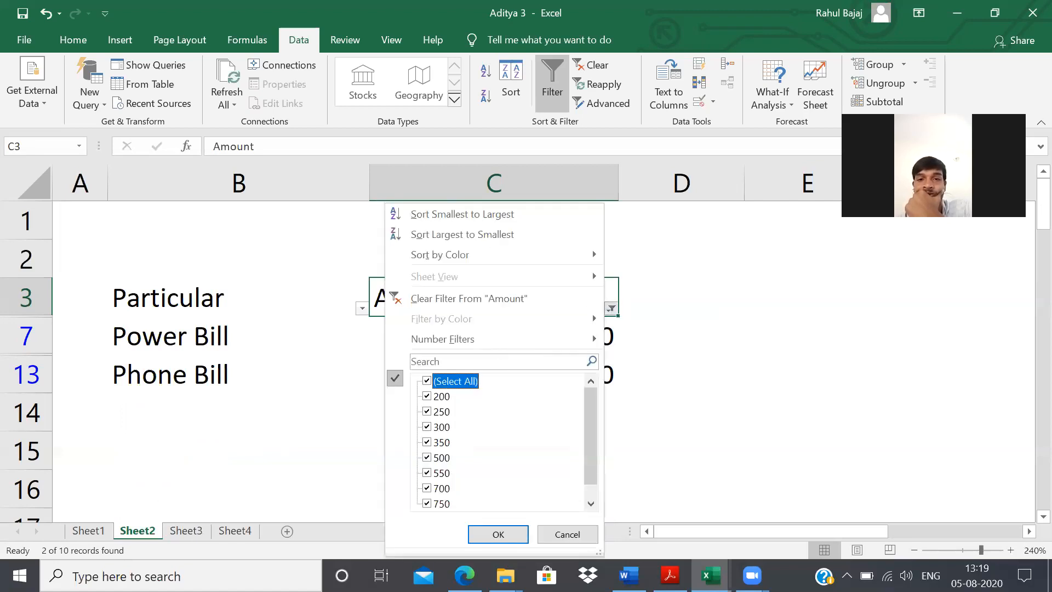
left_click(498, 534)
left_click(288, 293)
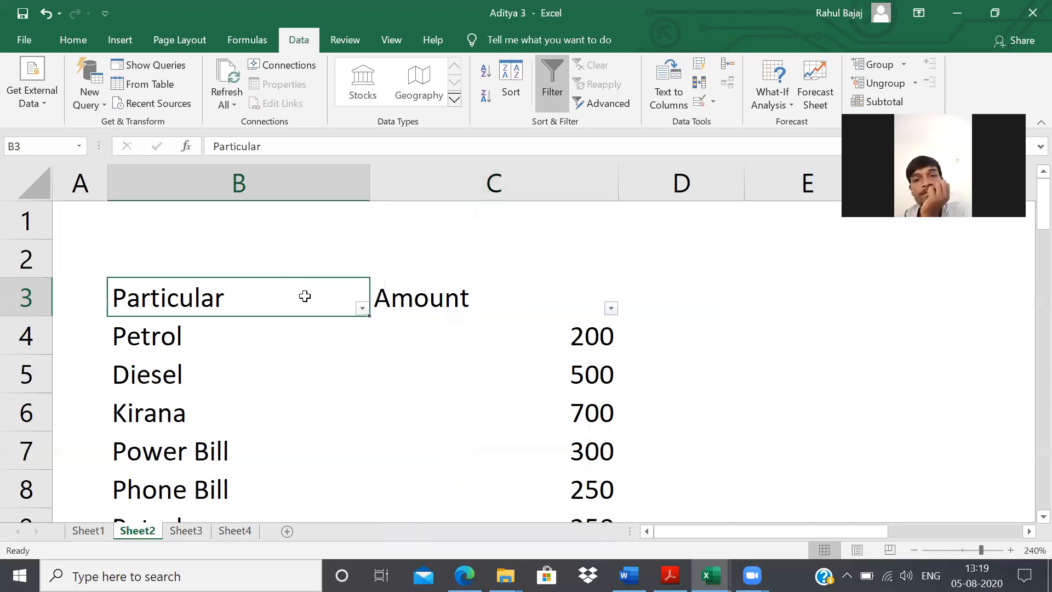
left_click(362, 311)
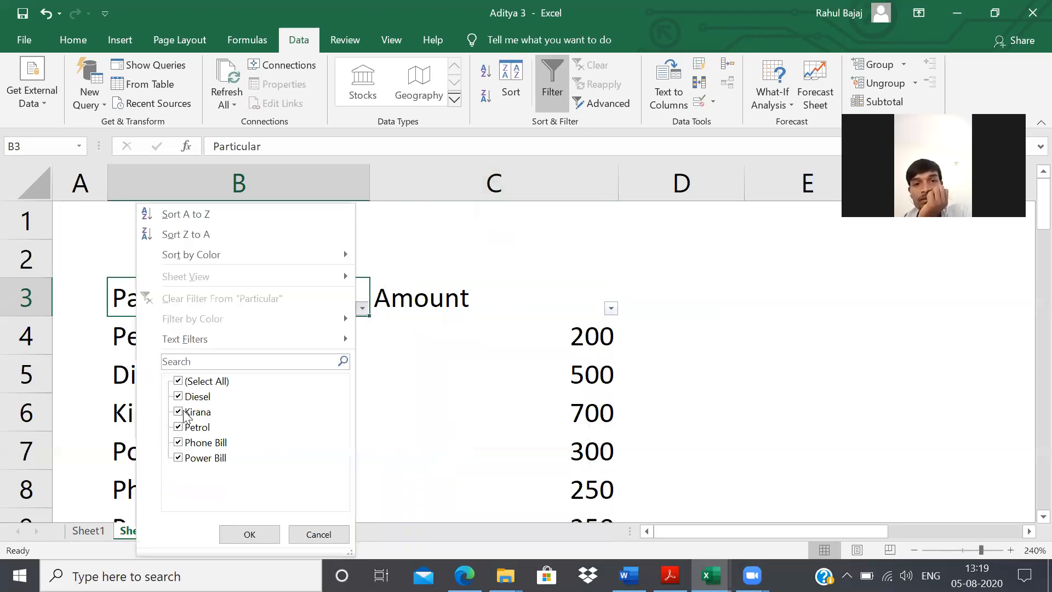
left_click(198, 383)
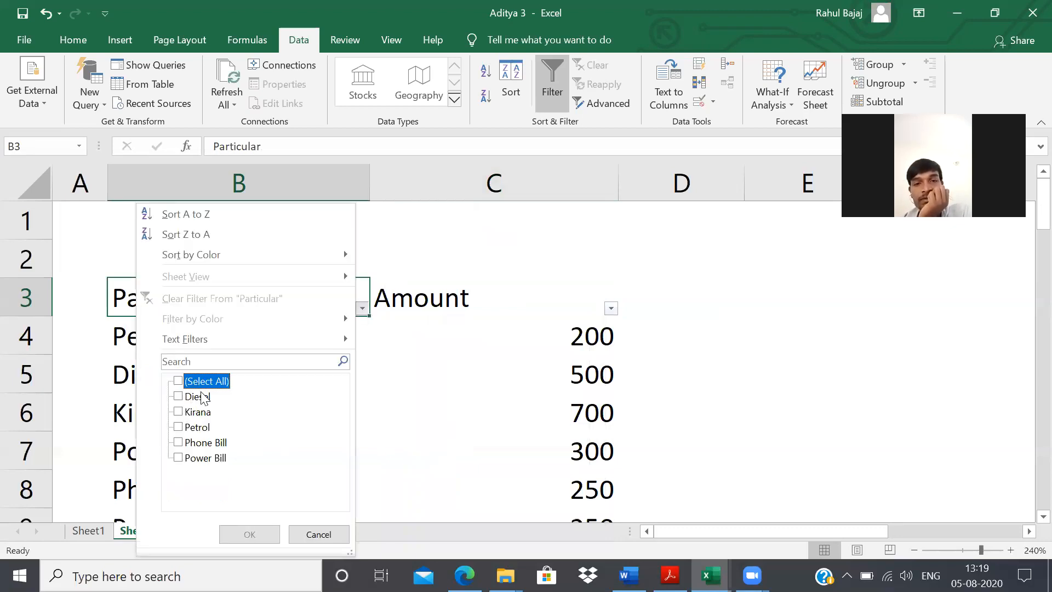
left_click(209, 429)
left_click(269, 539)
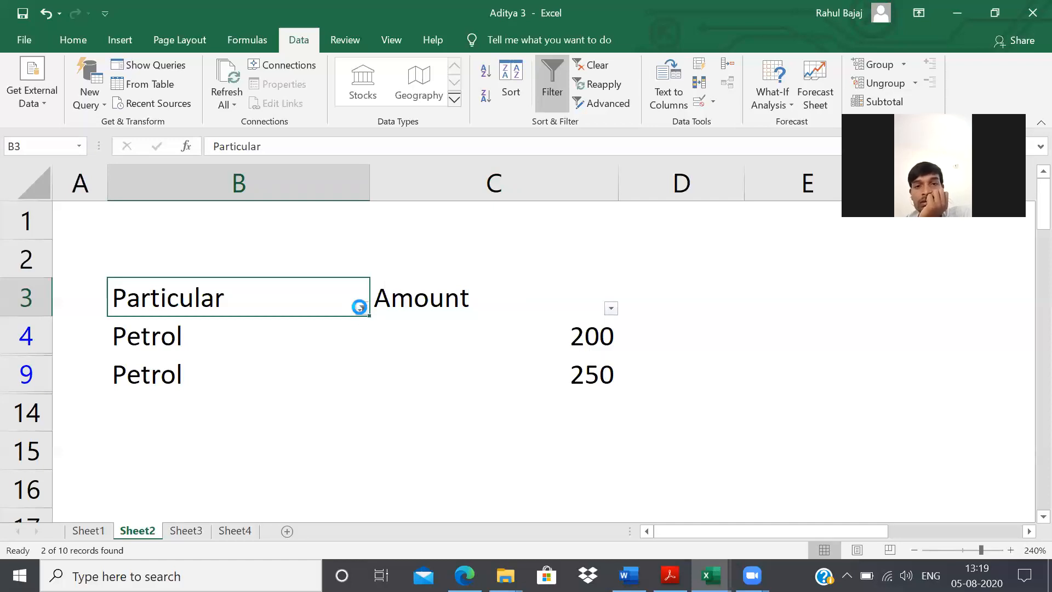
left_click(361, 308)
left_click(221, 381)
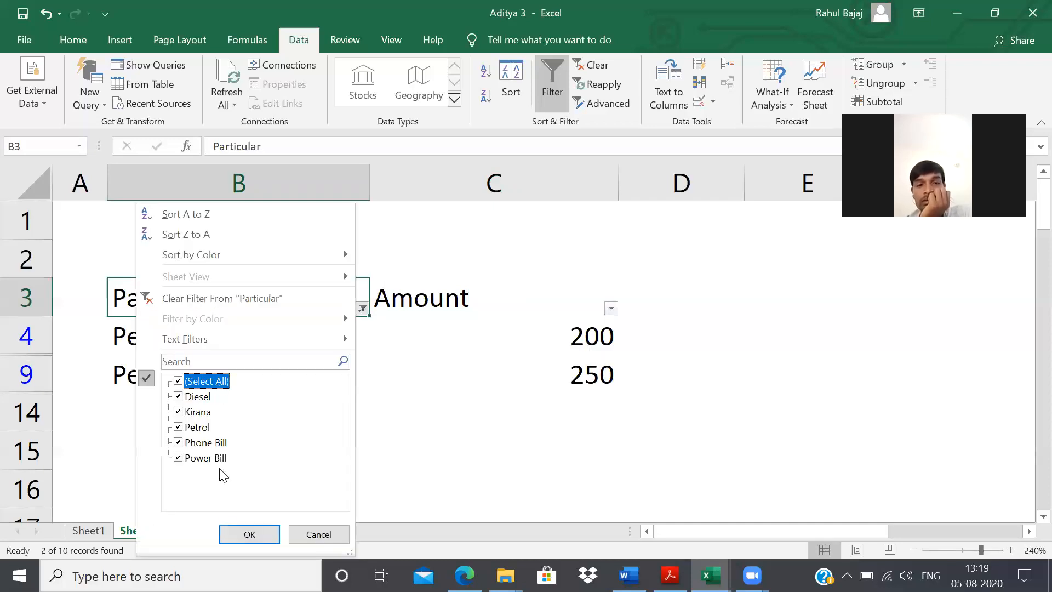
left_click(249, 534)
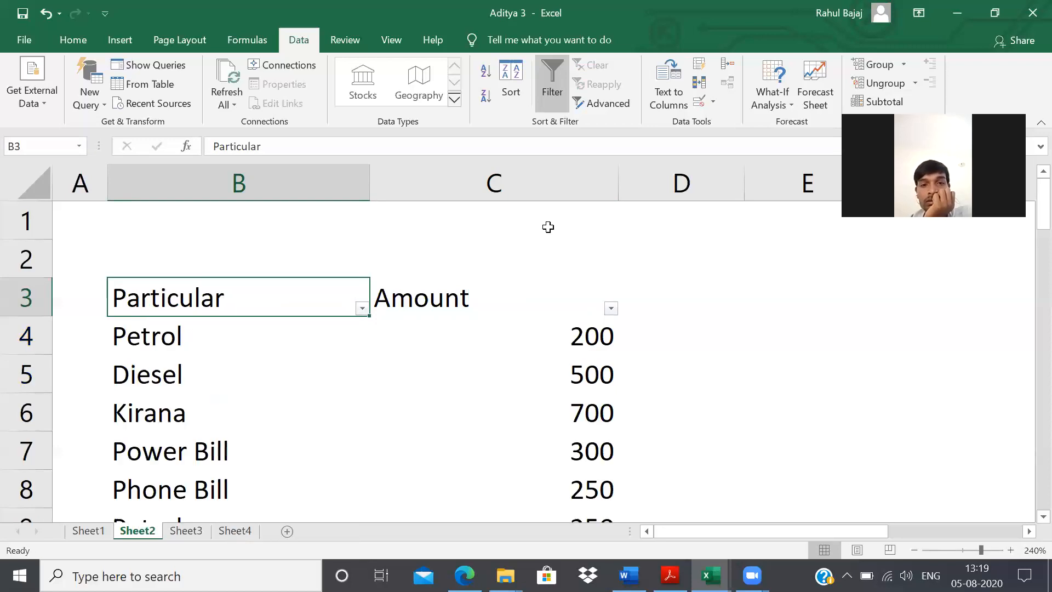
left_click(683, 326)
Enter =COUNT(C4:C13) in D3, returning 10, and check the formula.
key("Up")
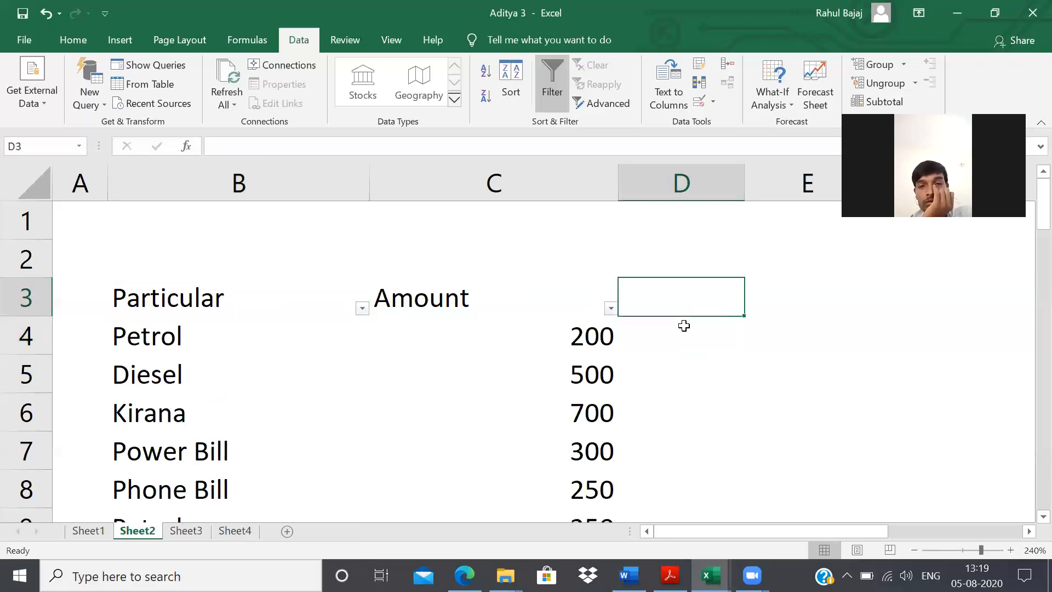
type("=")
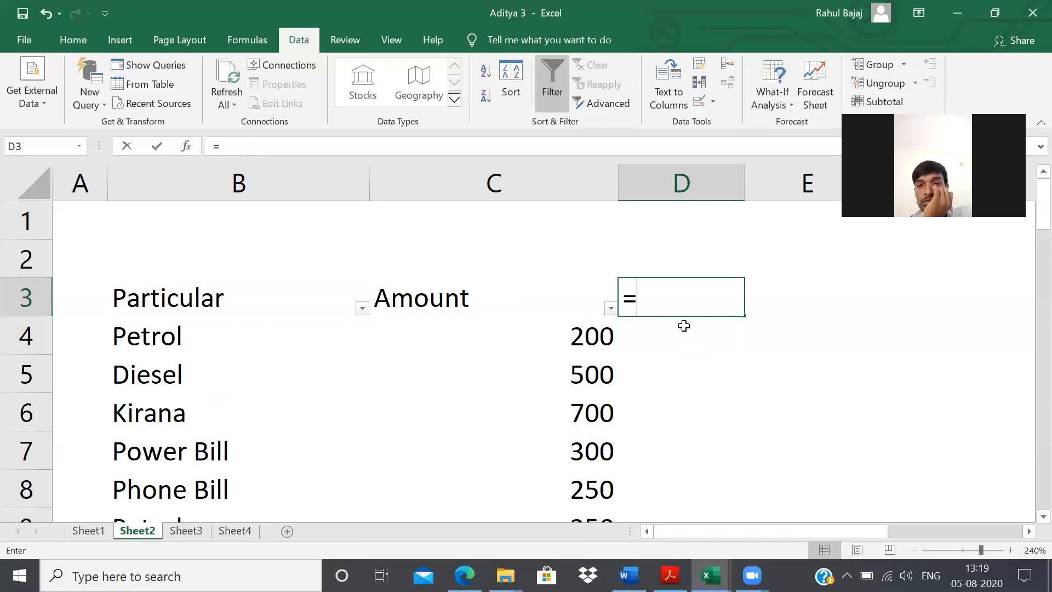
type("coun")
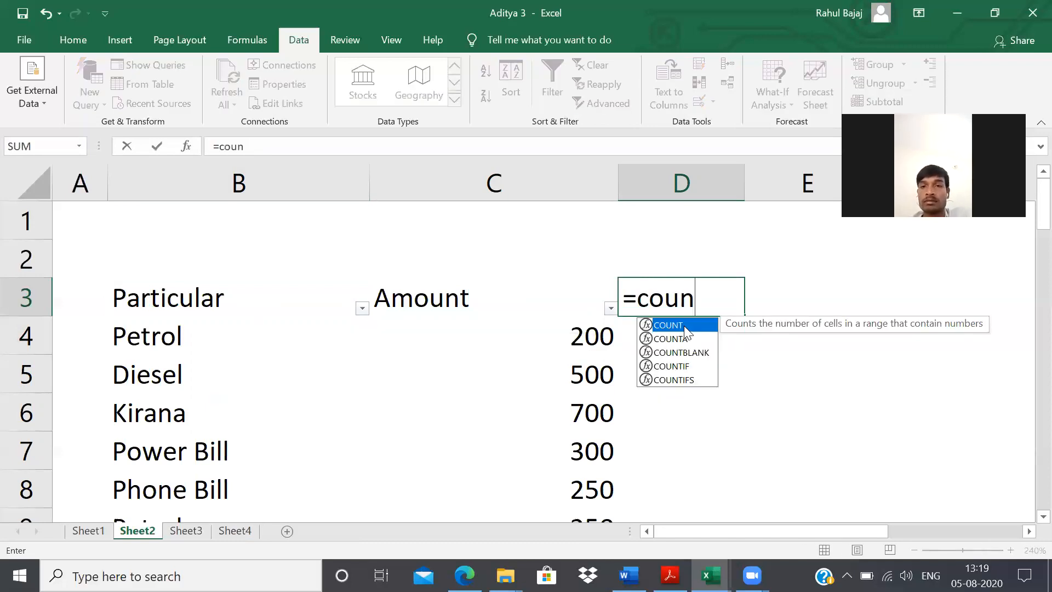
double_click(638, 323)
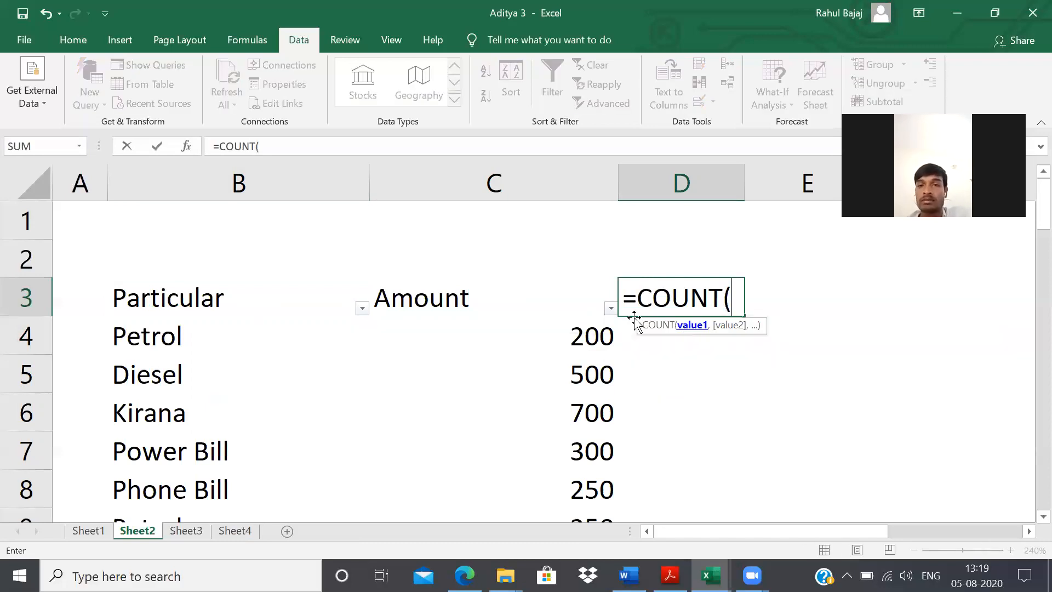
left_click(581, 322)
key("ctrl+shift+Down")
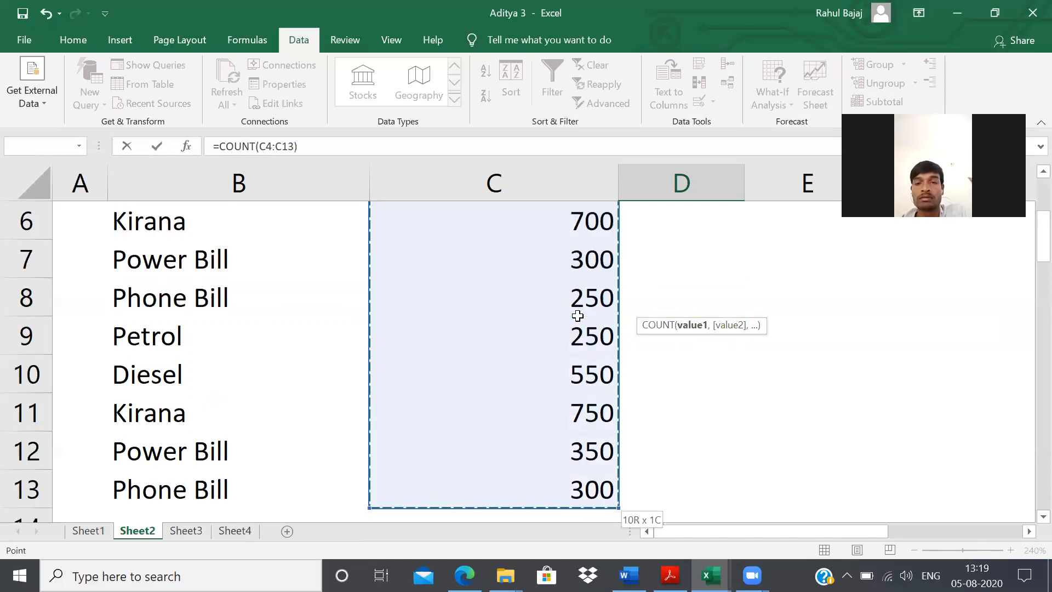
key("Return")
key("Up")
key("Up")
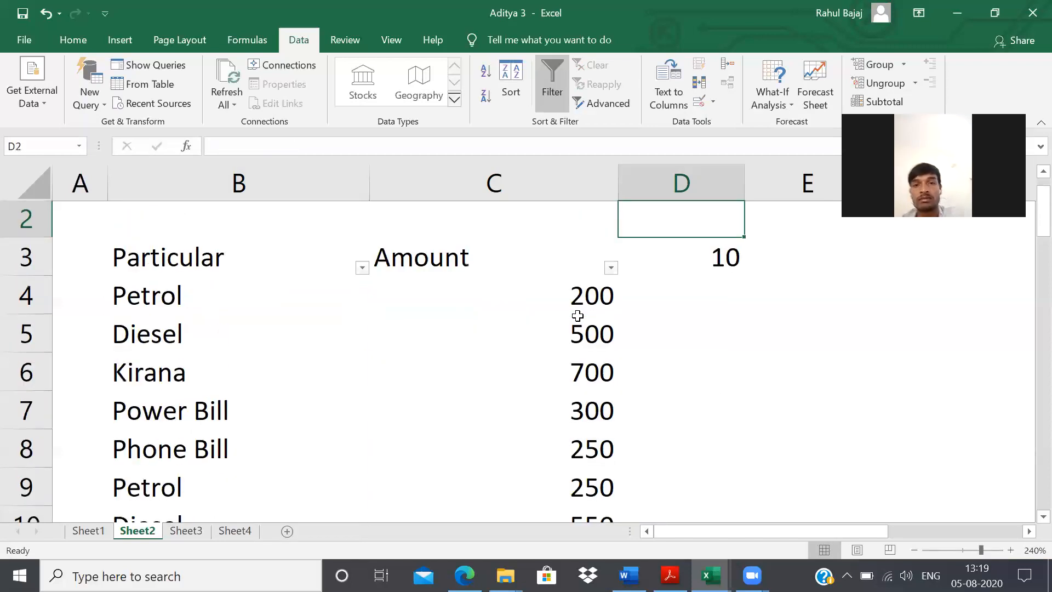
key("Down")
key("F2")
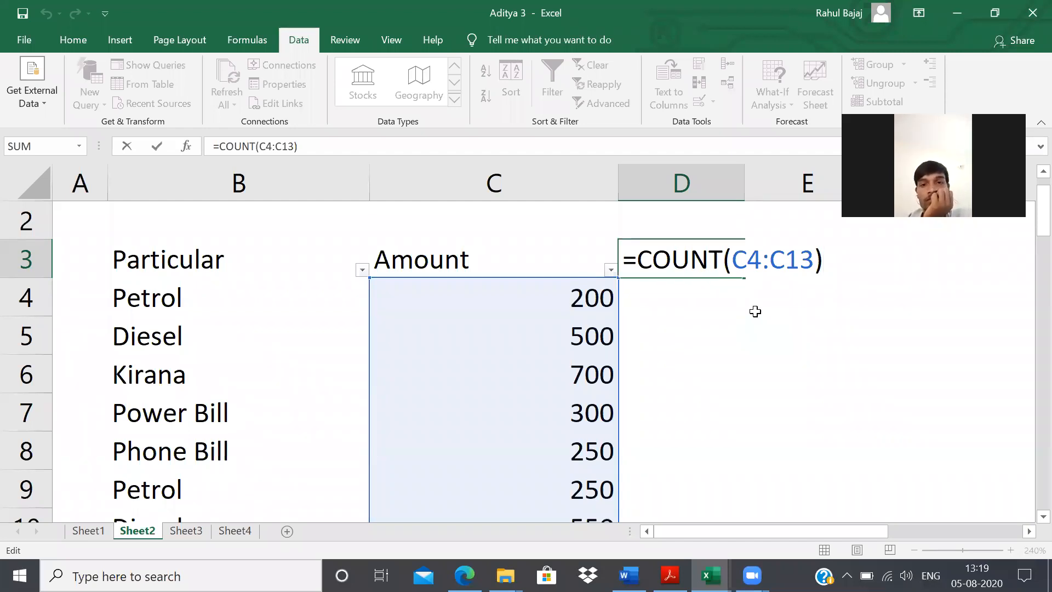
Enter =SUM(C4:C13) in D2 for a total of 4150 and verify the formula.
key("Return")
key("Up")
key("Up")
type("=")
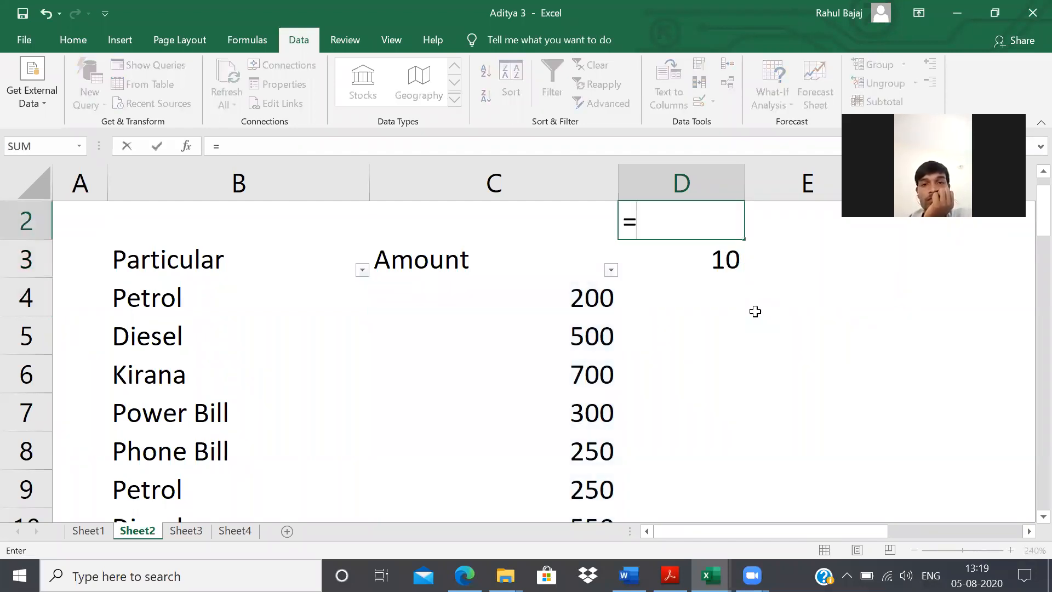
type("sum(")
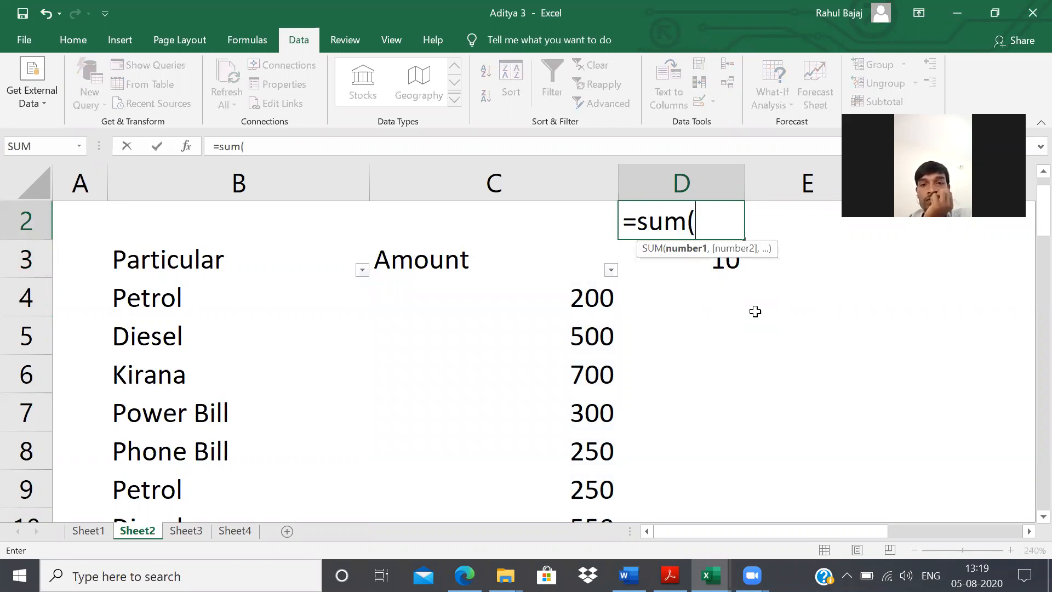
left_click(550, 296)
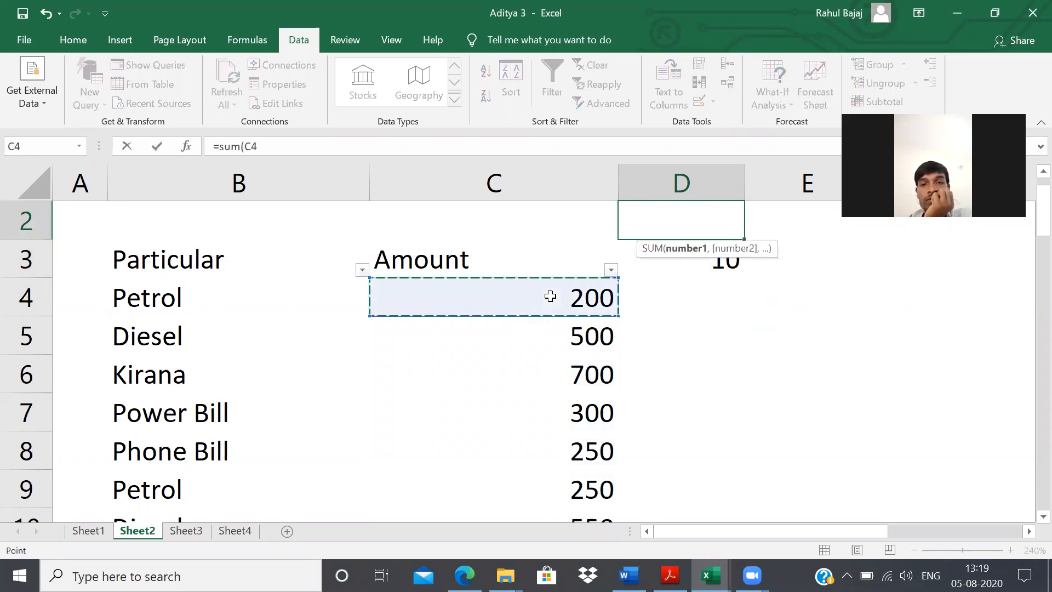
key("ctrl+shift+Down")
key("ctrl+Return")
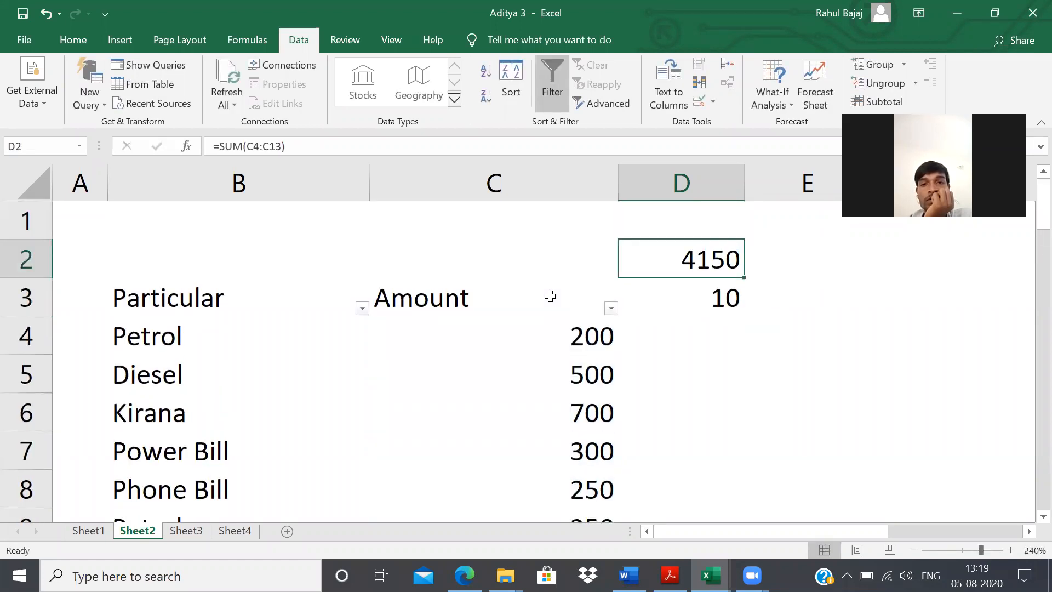
key("XF86MonBrightnessDown")
key("F2")
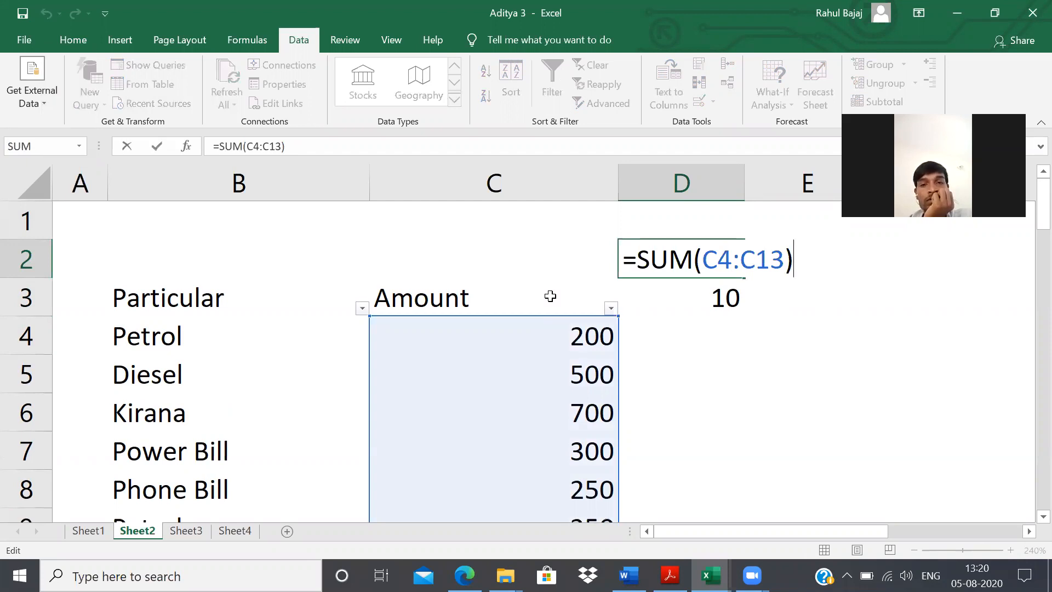
key("Escape")
key("Down")
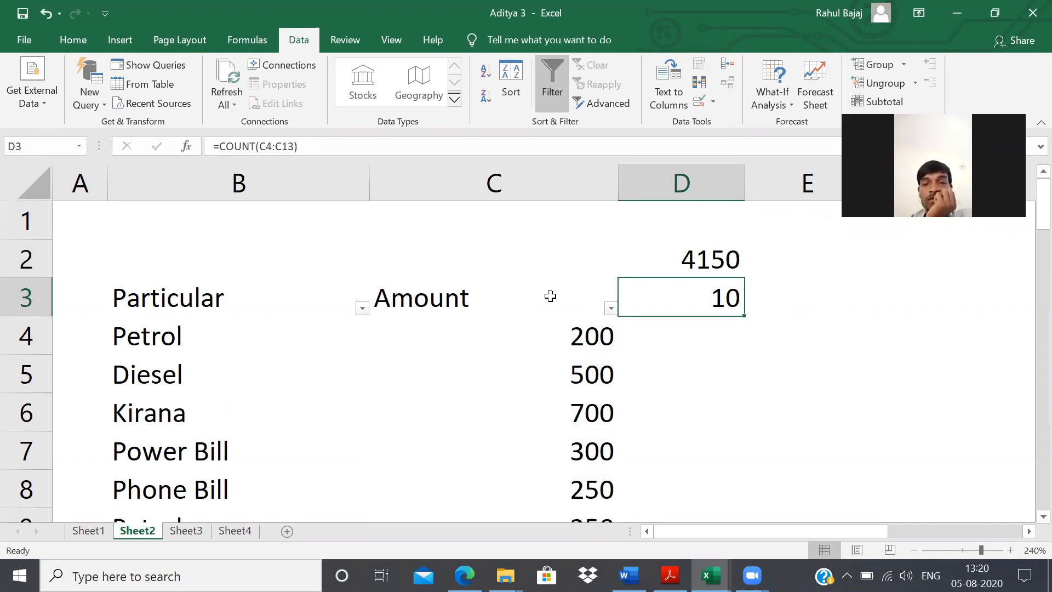
Enter serial numbers 1 to 5 down column A starting at A4.
key("Left")
key("Left")
key("Left")
key("Down")
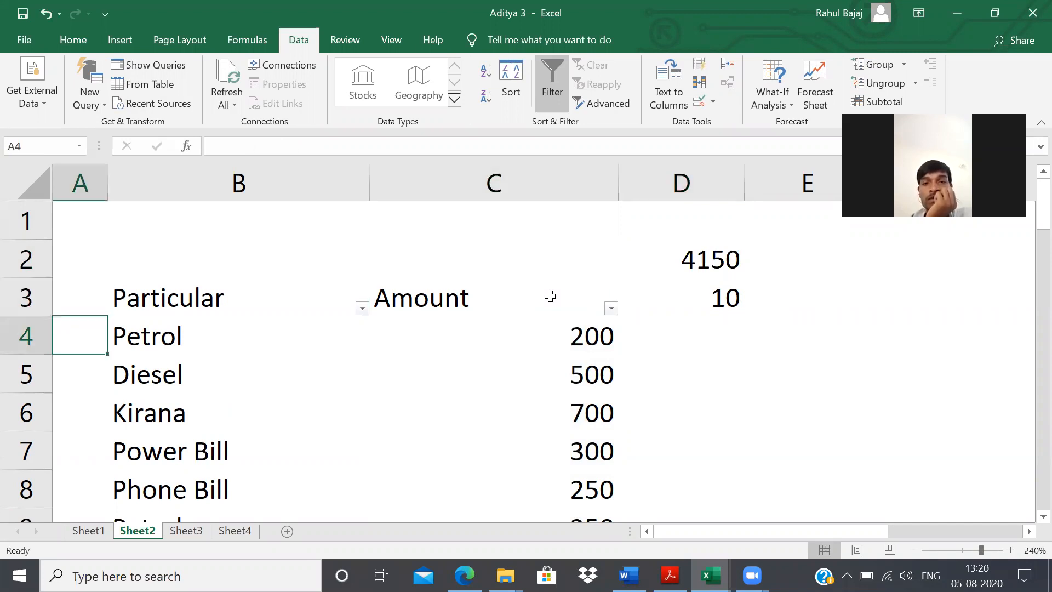
type("1")
key("Return")
type("2")
key("Return")
type("3")
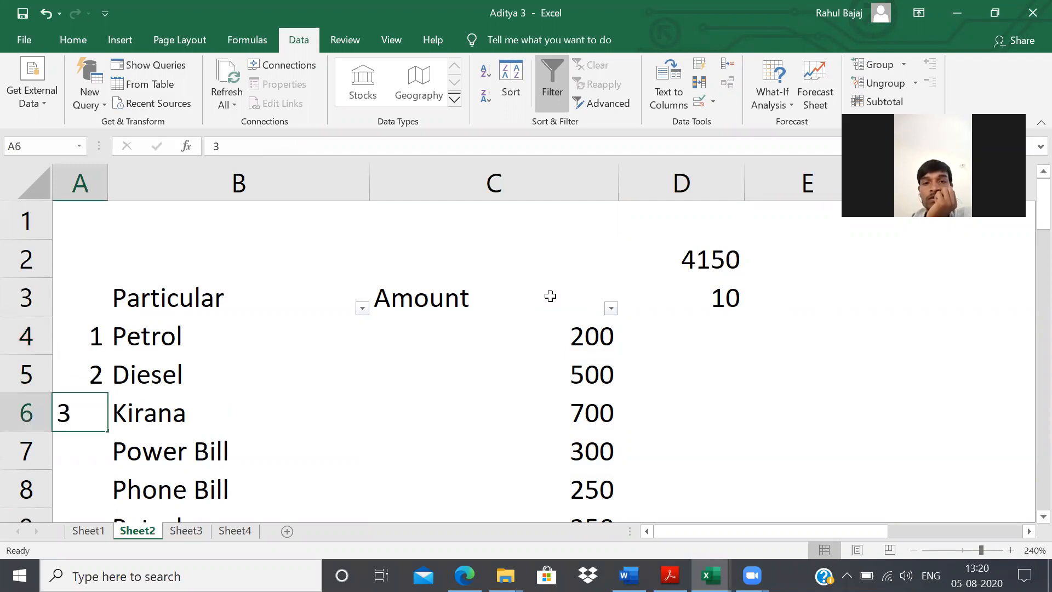
key("Return")
type("4")
key("Return")
type("5")
key("Return")
key("Up")
key("Up")
key("Up")
key("Up")
key("Up")
key("Up")
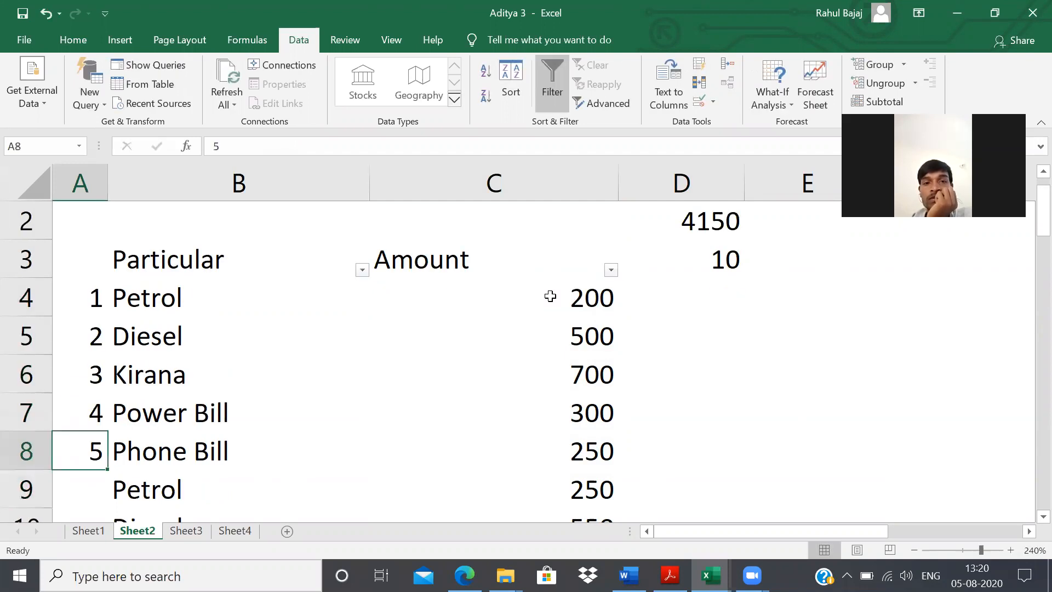
Change Diesel's amount in C5 to 500.
key("Up")
key("Up")
key("Right")
key("Right")
key("Down")
key("Right")
key("Right")
key("Down")
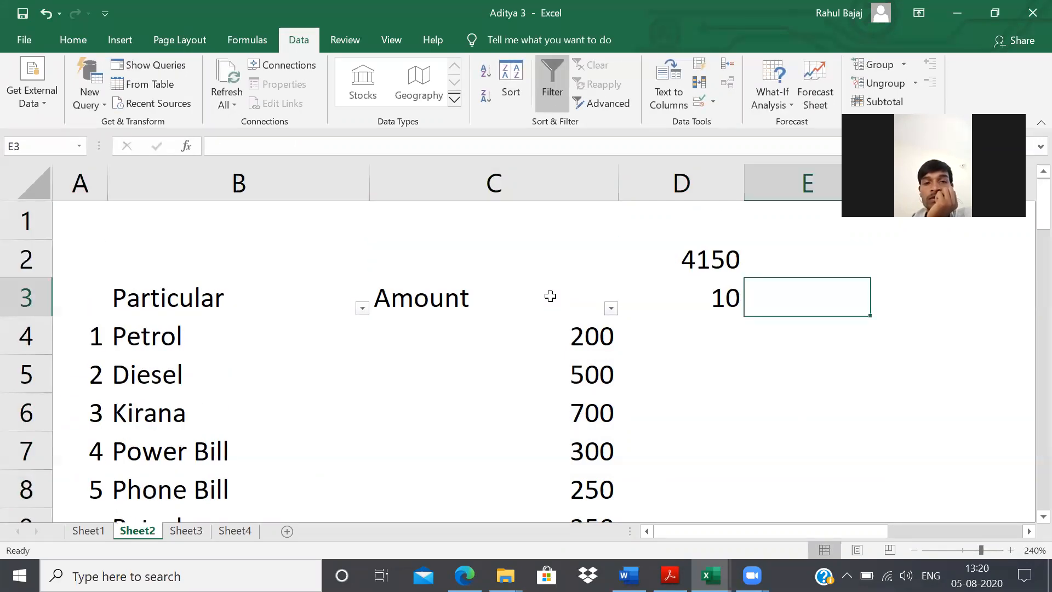
key("Left")
key("Up")
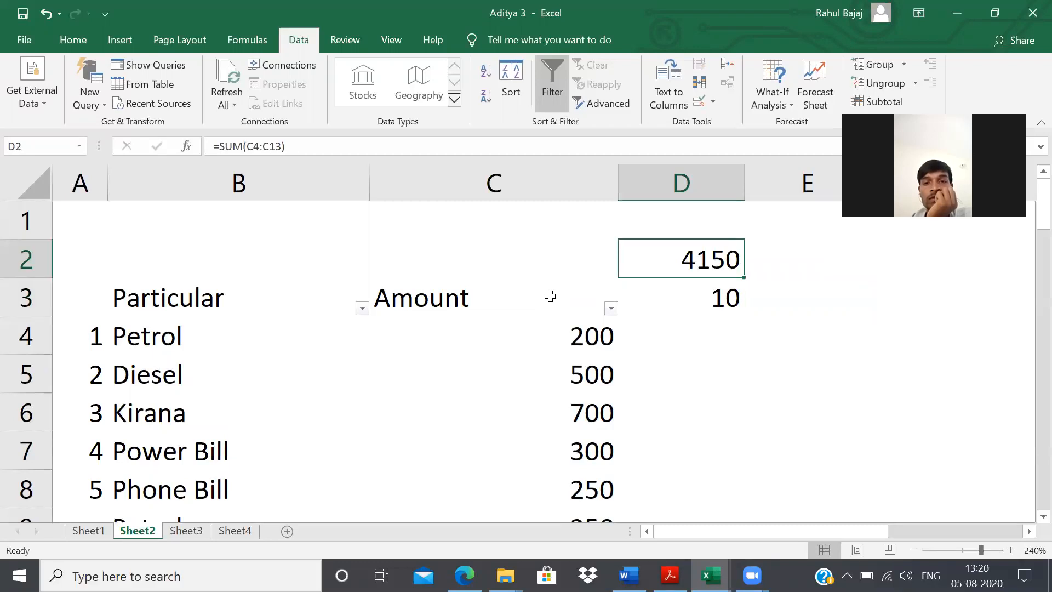
key("Left")
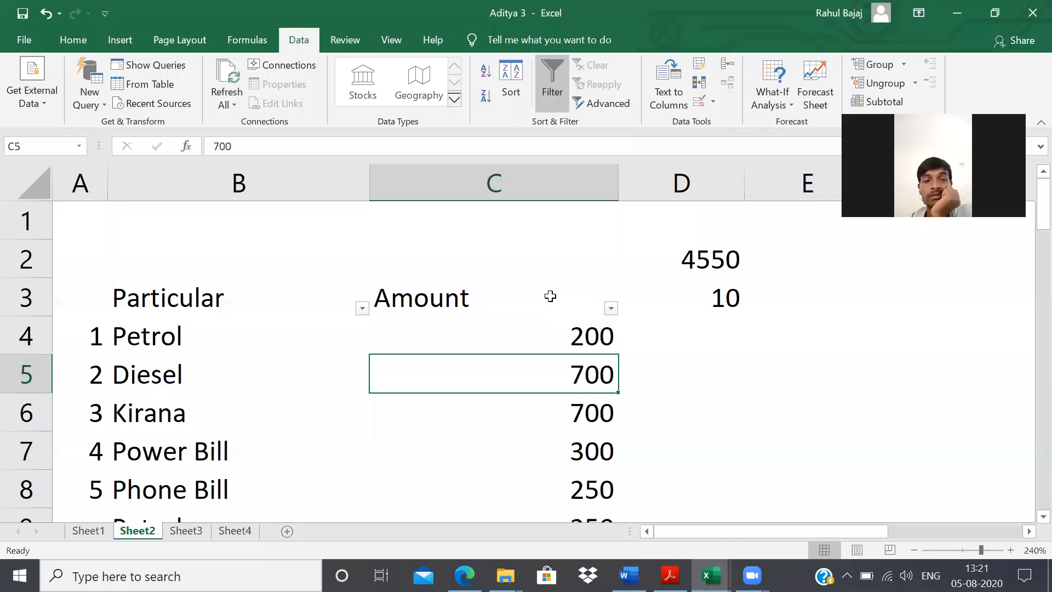
key("Up")
key("Down")
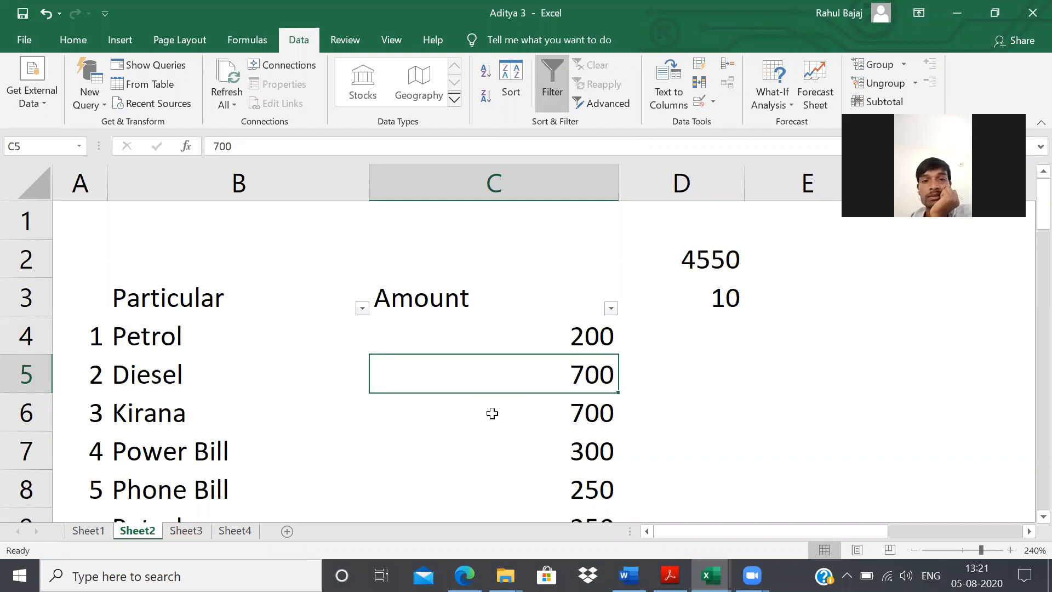
type("500")
key("Return")
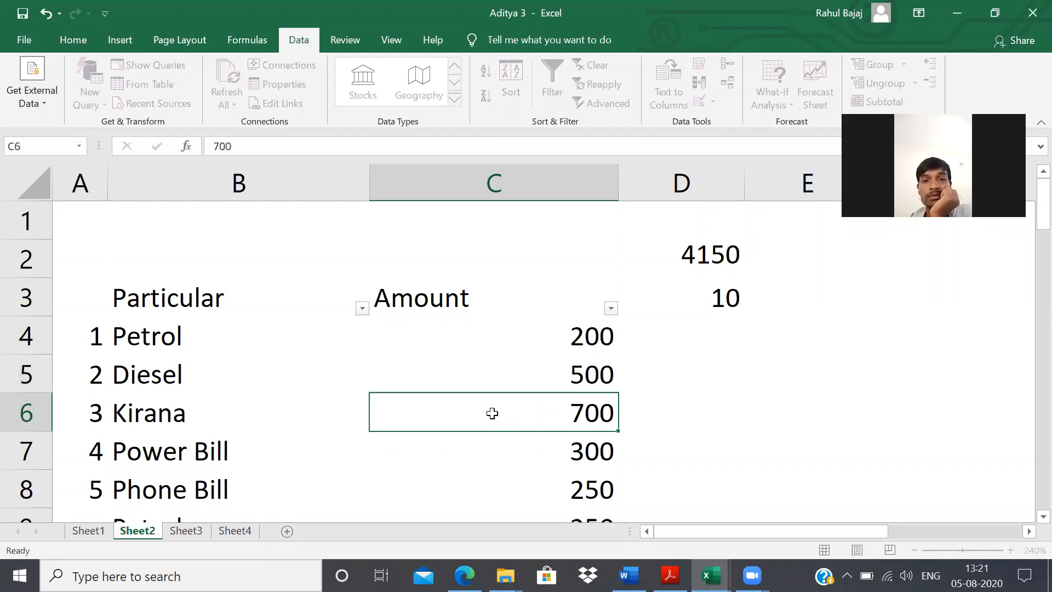
Edit Kirana's amount in C6 from 700 to 750.
double_click(587, 408)
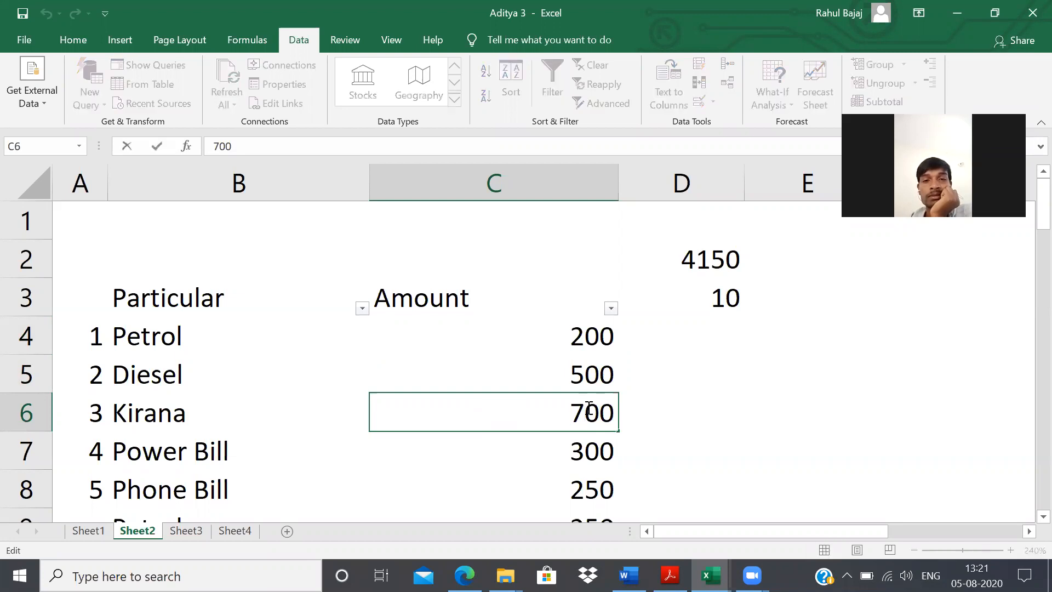
left_click_drag(599, 411, 584, 411)
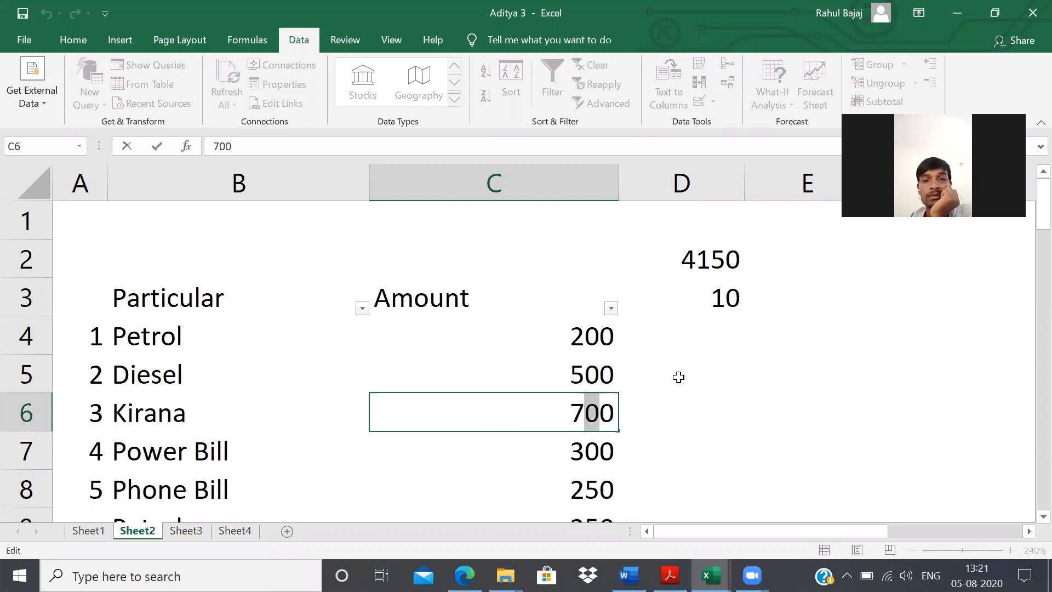
type("5")
key("Return")
key("Up")
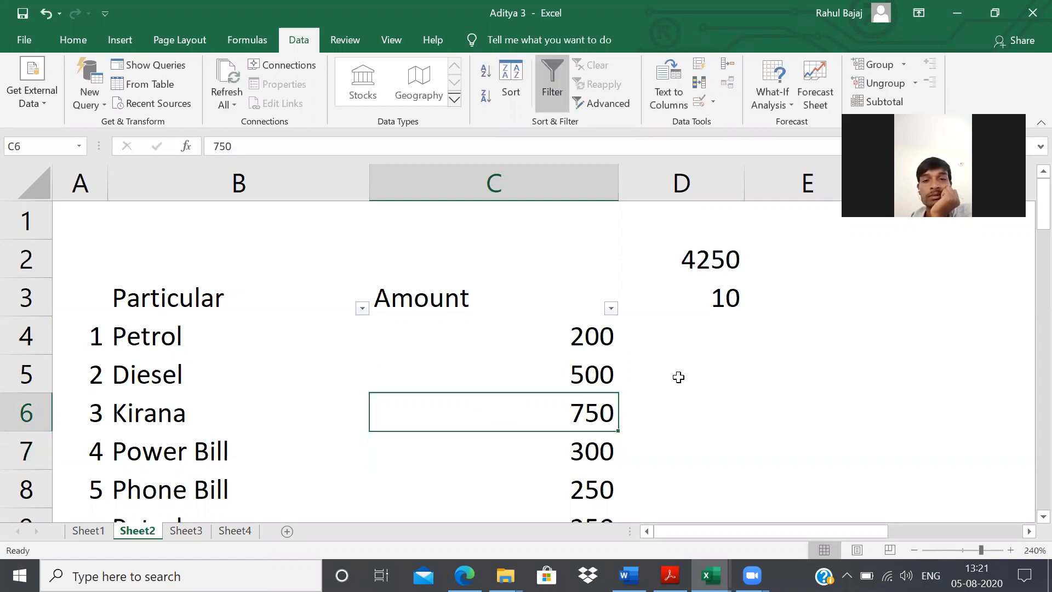
key("Up")
key("Down")
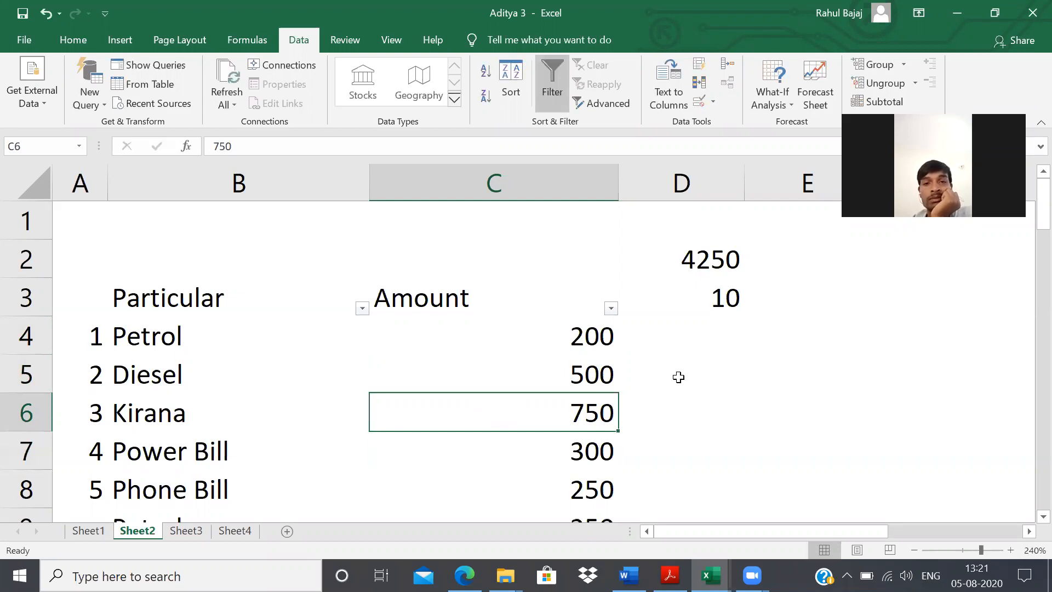
key("F2")
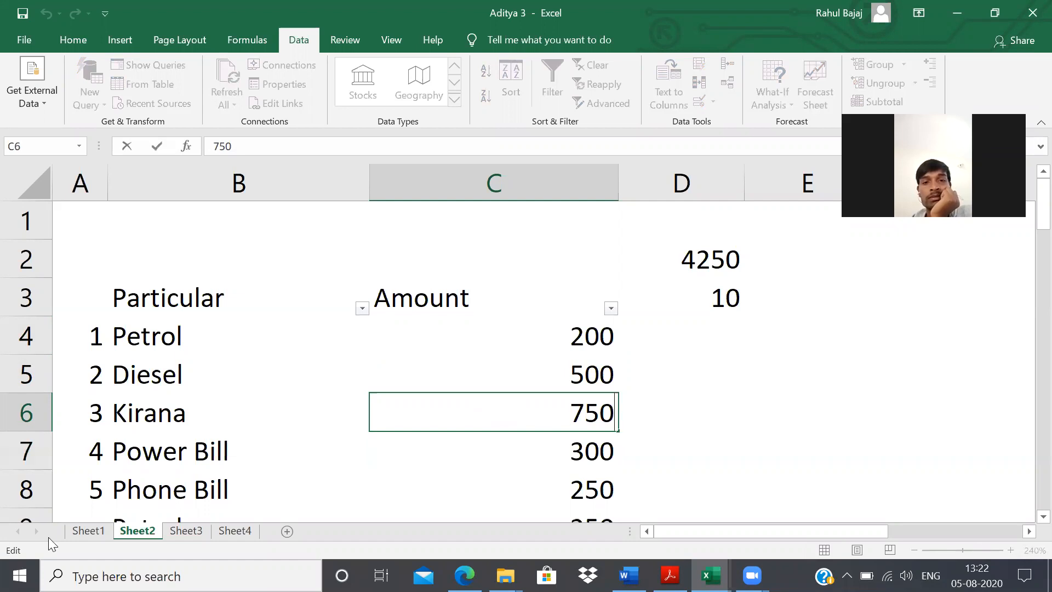
Switch off the existing filter on the expense table.
left_click(318, 473)
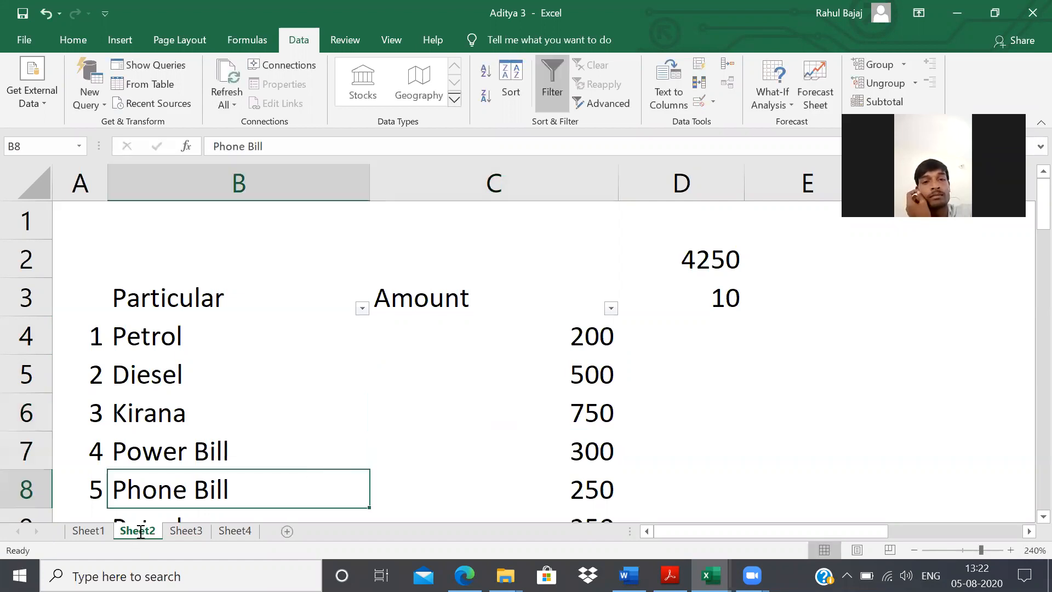
double_click(141, 532)
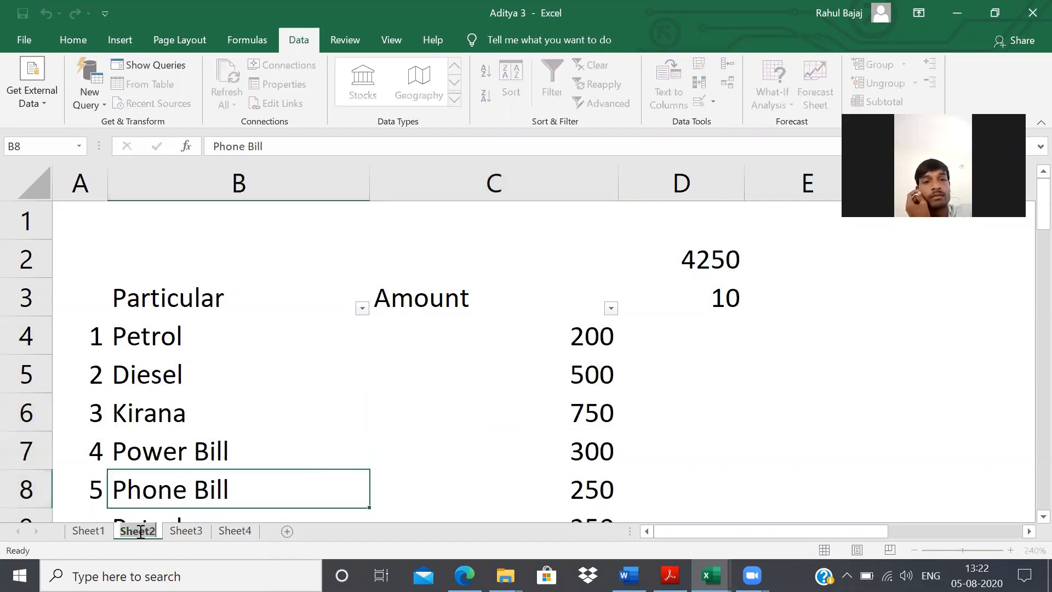
left_click(410, 404)
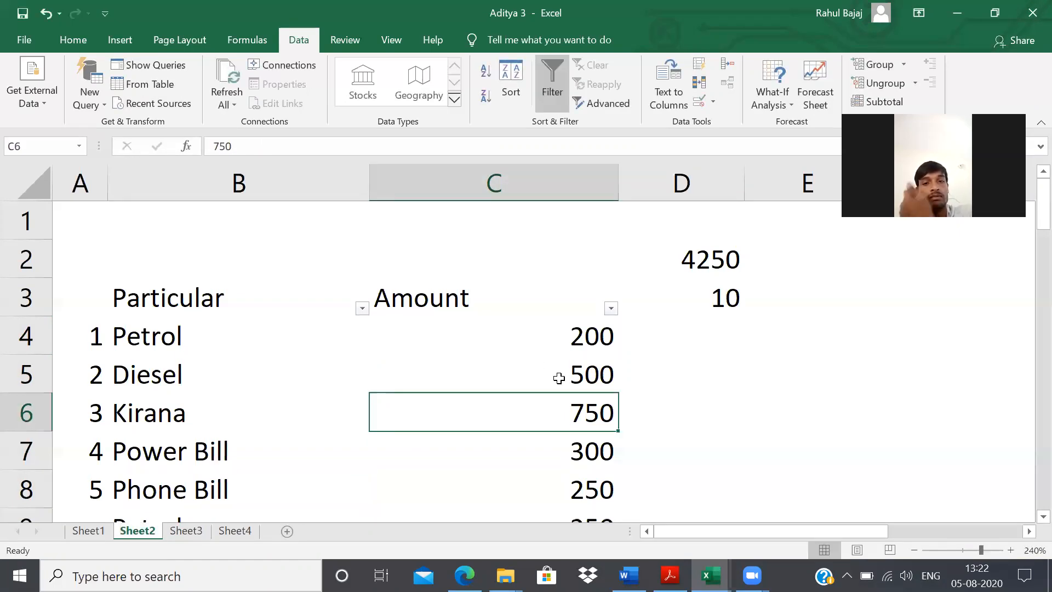
left_click(501, 273)
left_click(410, 296)
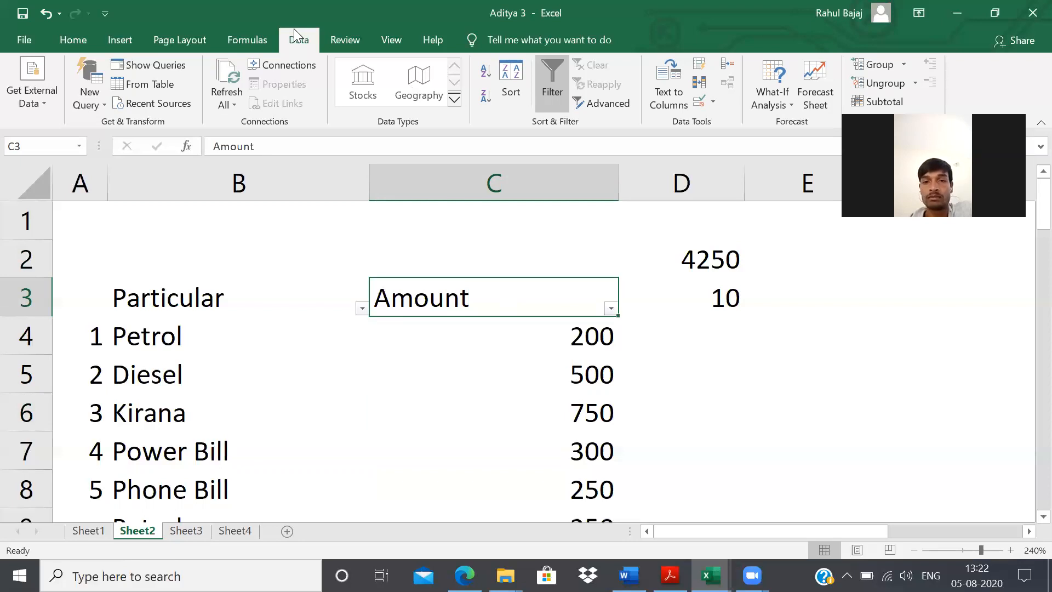
left_click(553, 88)
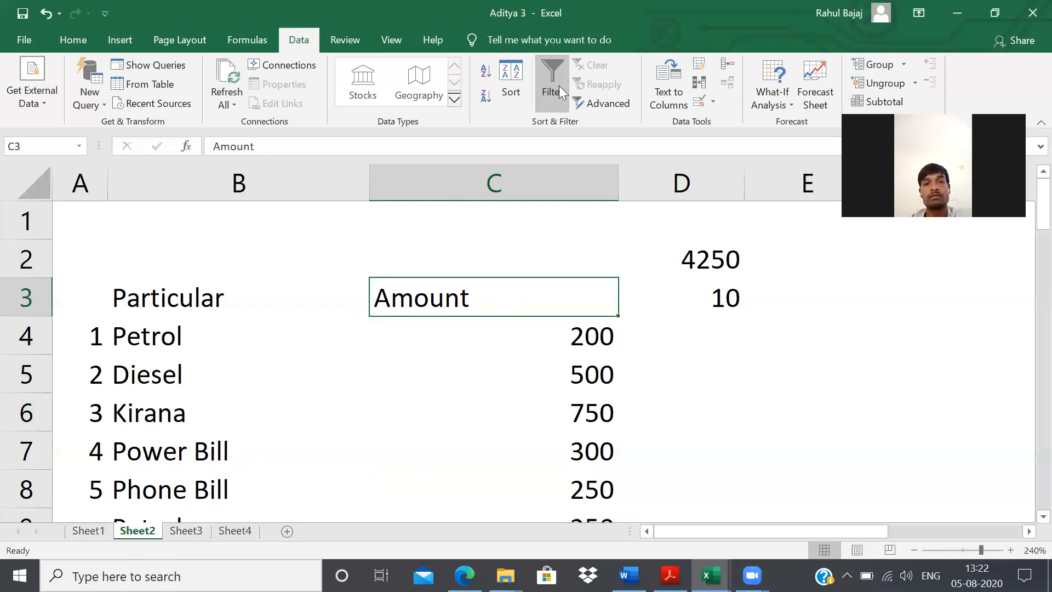
Select B3:C13, turn the filter back on, and open the Particular dropdown.
left_click(359, 279)
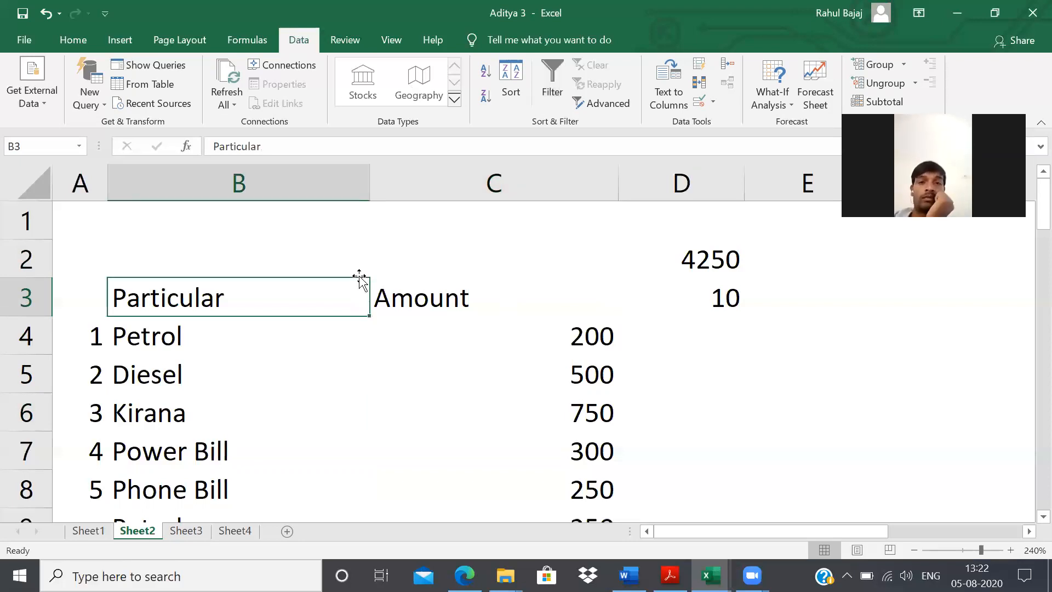
key("Left")
key("Right")
key("shift+Right")
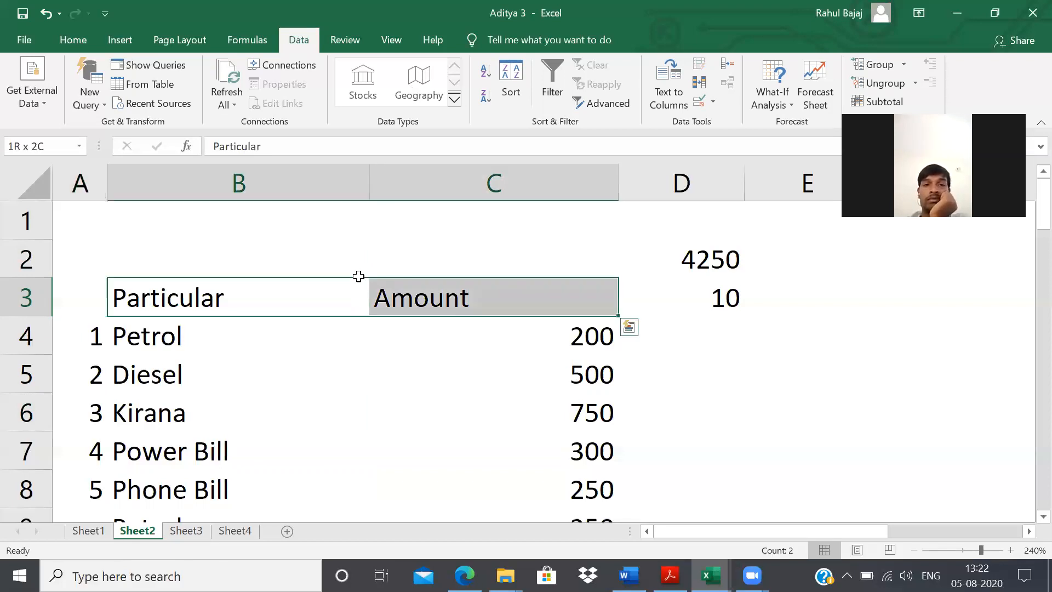
key("ctrl+shift+Down")
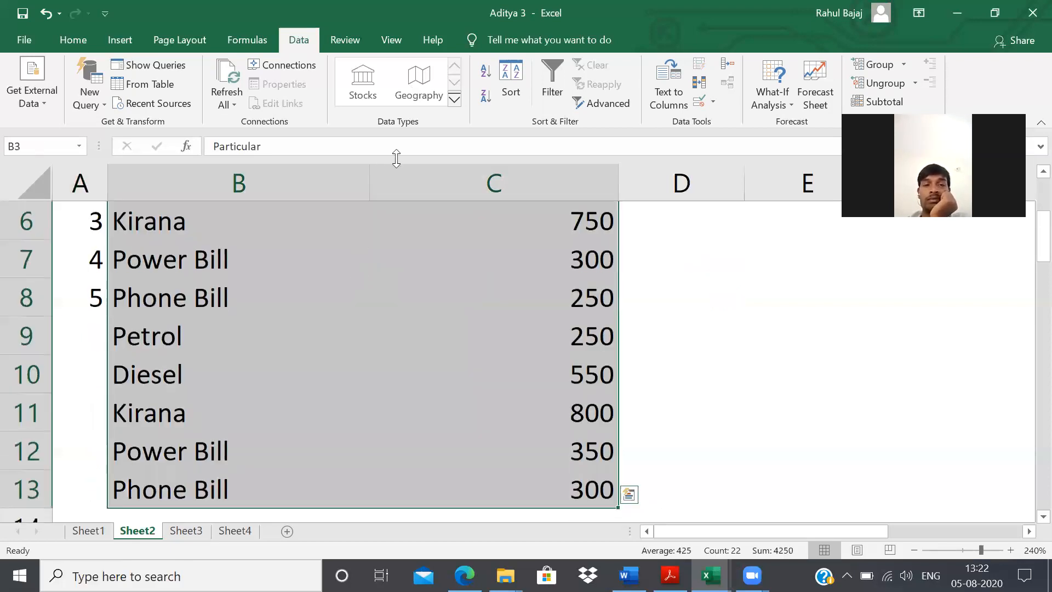
left_click(553, 71)
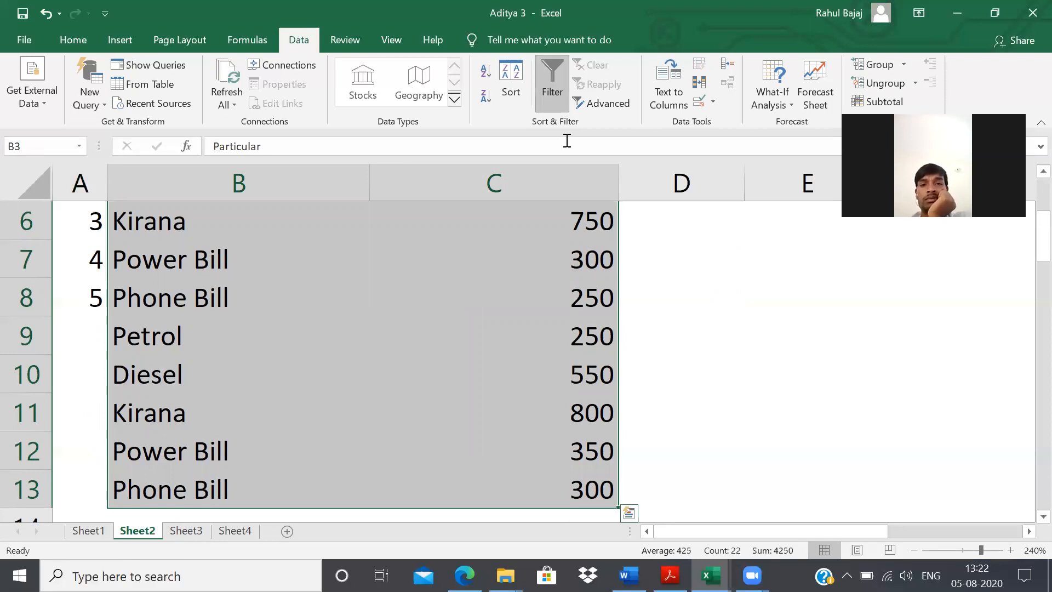
scroll(423, 314, "up", 2)
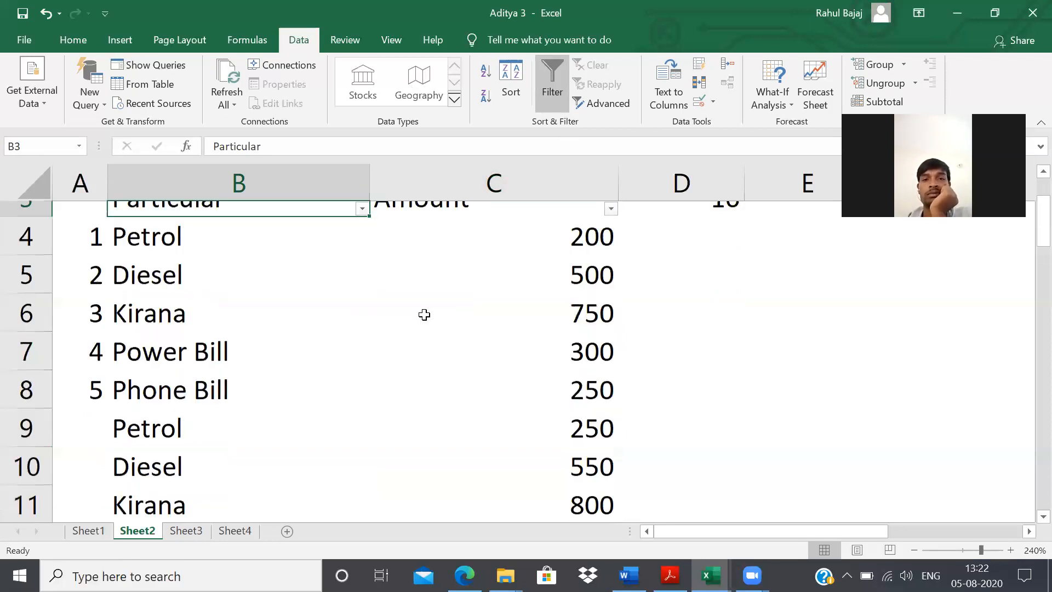
key("alt+Down")
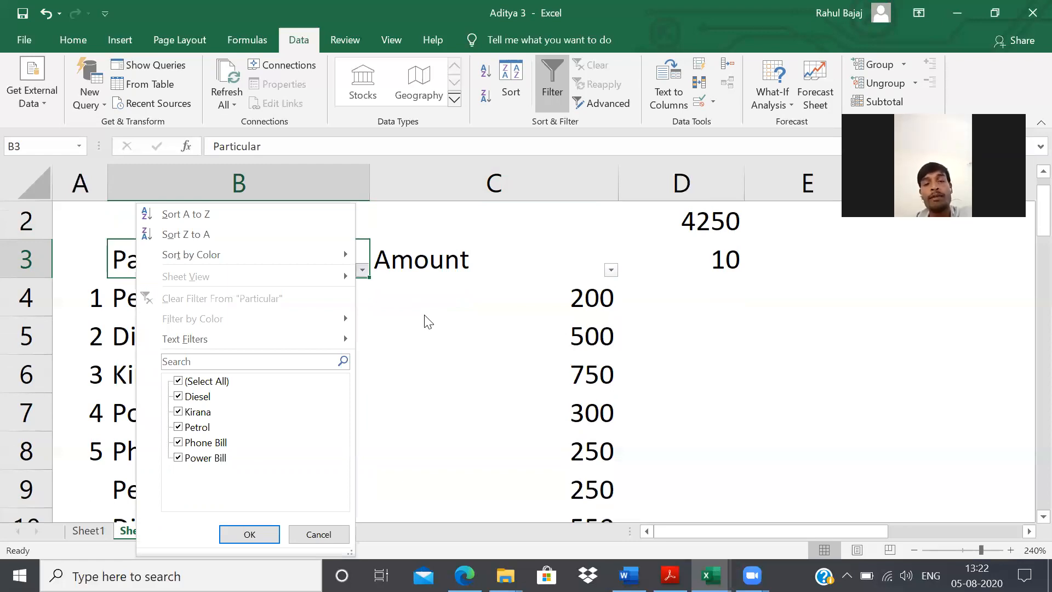
Close the Particular item list and switch the table's AutoFilter off.
key("Escape")
key("Down")
key("Up")
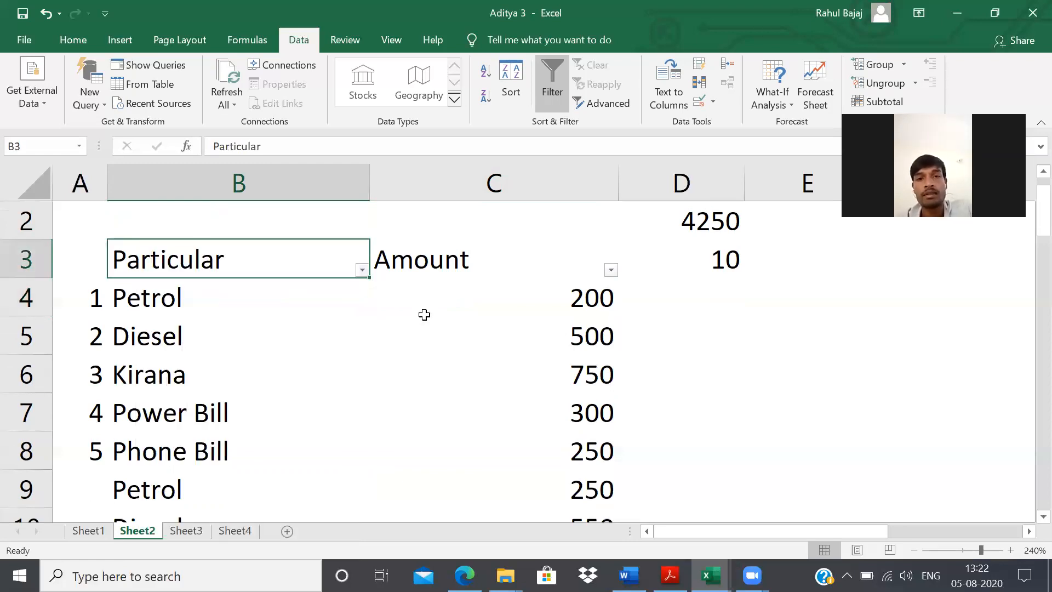
key("shift+Right")
key("shift+Right")
key("ctrl+Home")
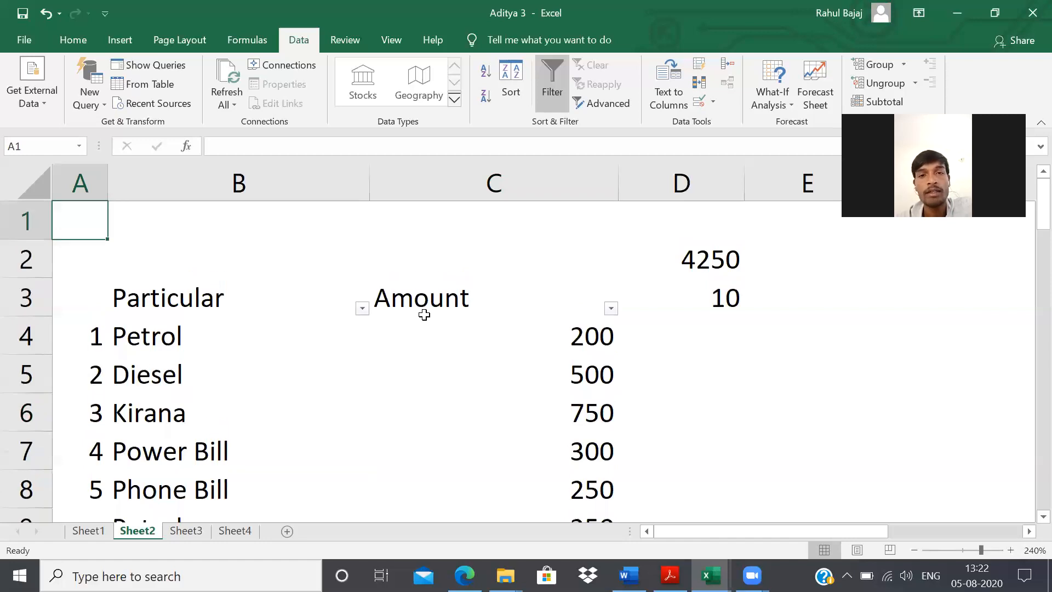
key("Down")
key("Down")
key("Right")
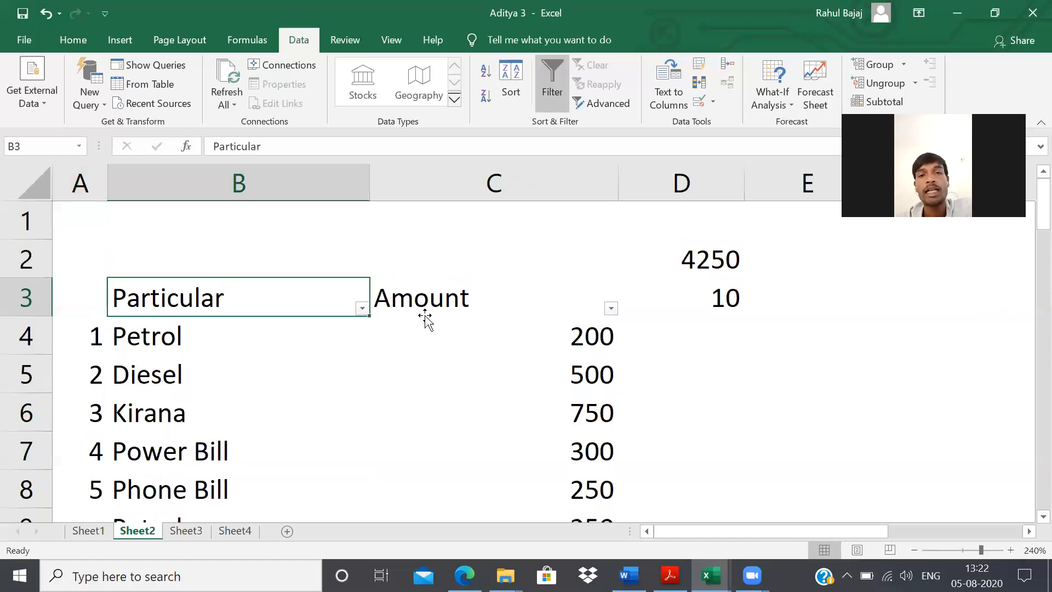
key("shift+Right")
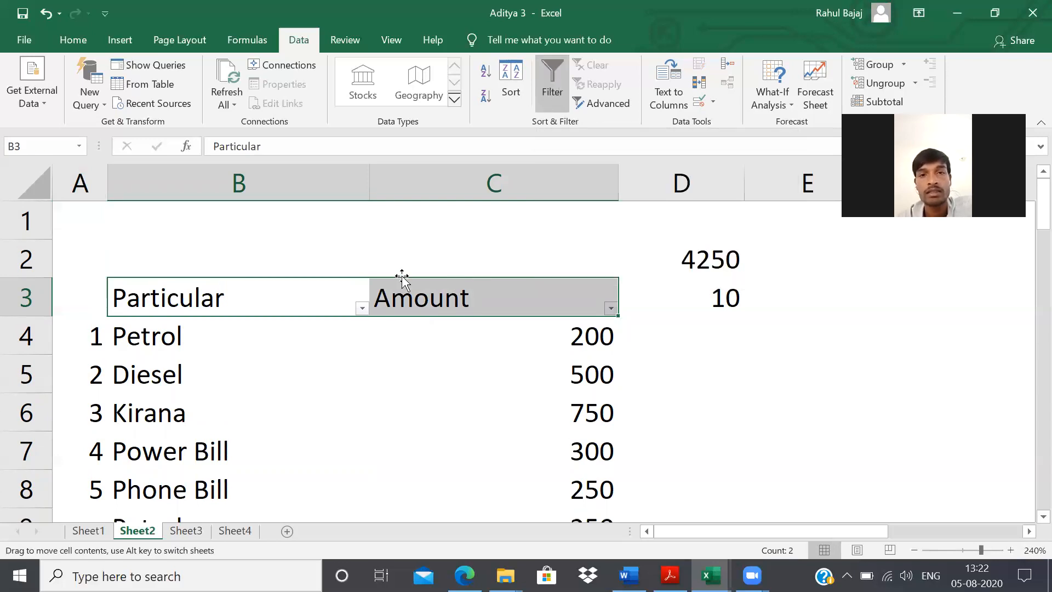
key("shift+Left")
key("alt+d")
key("f")
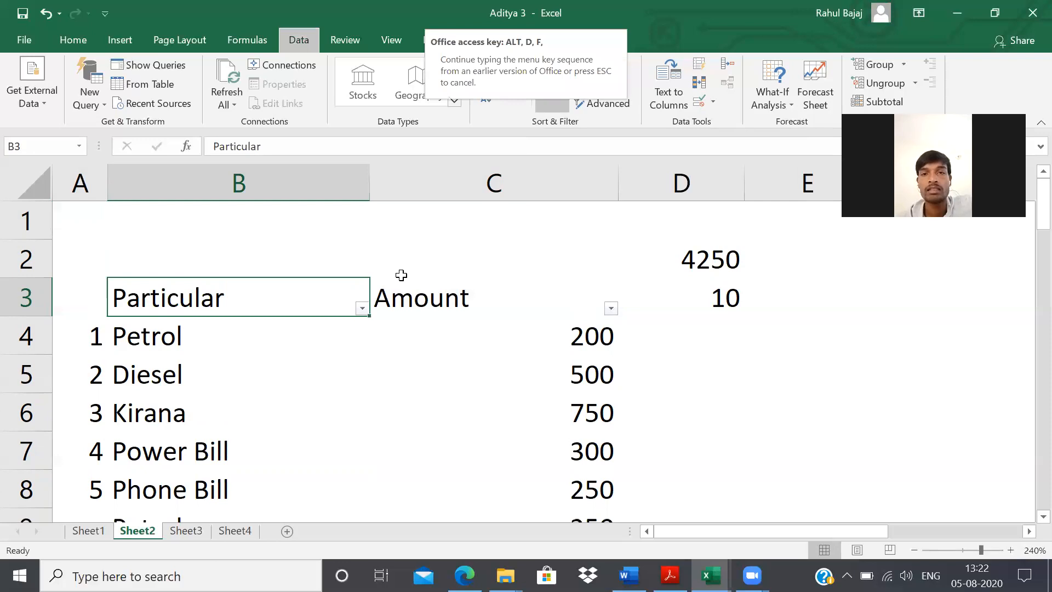
key("f")
key("Left")
Select B3:C13 and switch the AutoFilter back on.
key("Right")
key("shift+Right")
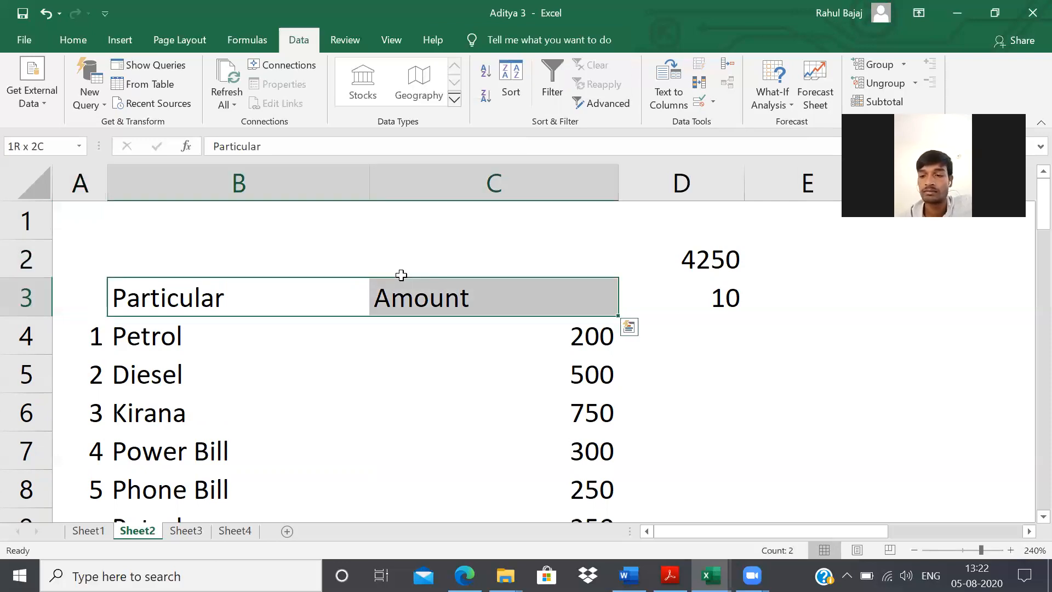
key("ctrl+shift+Down")
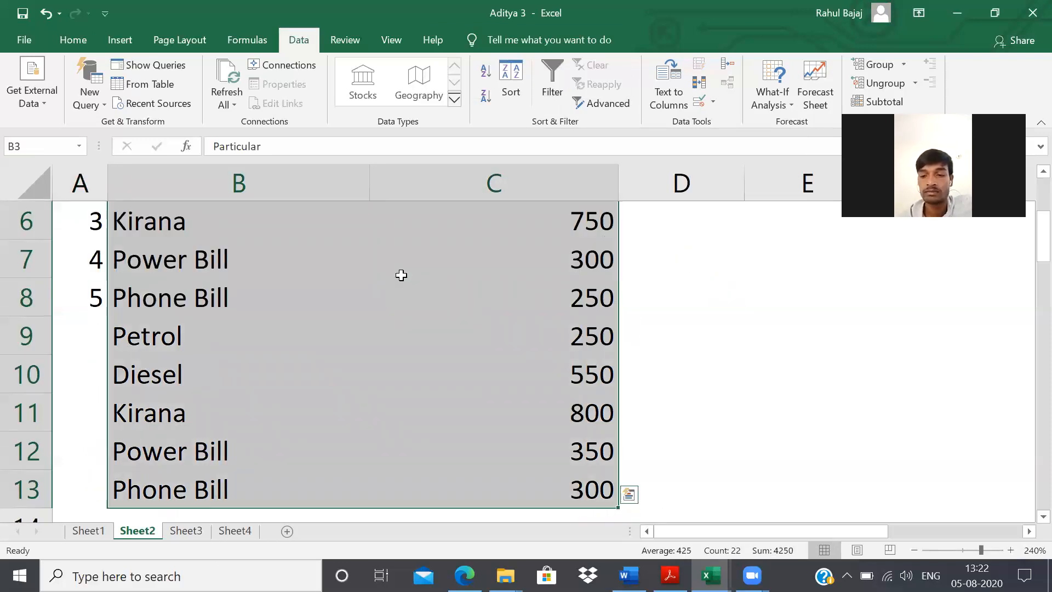
key("alt+d")
key("f")
key("f")
key("Up")
key("Up")
Start the shortcut note 'Alt +' in cell B1.
left_click(402, 275)
key("Down")
key("Up")
key("Up")
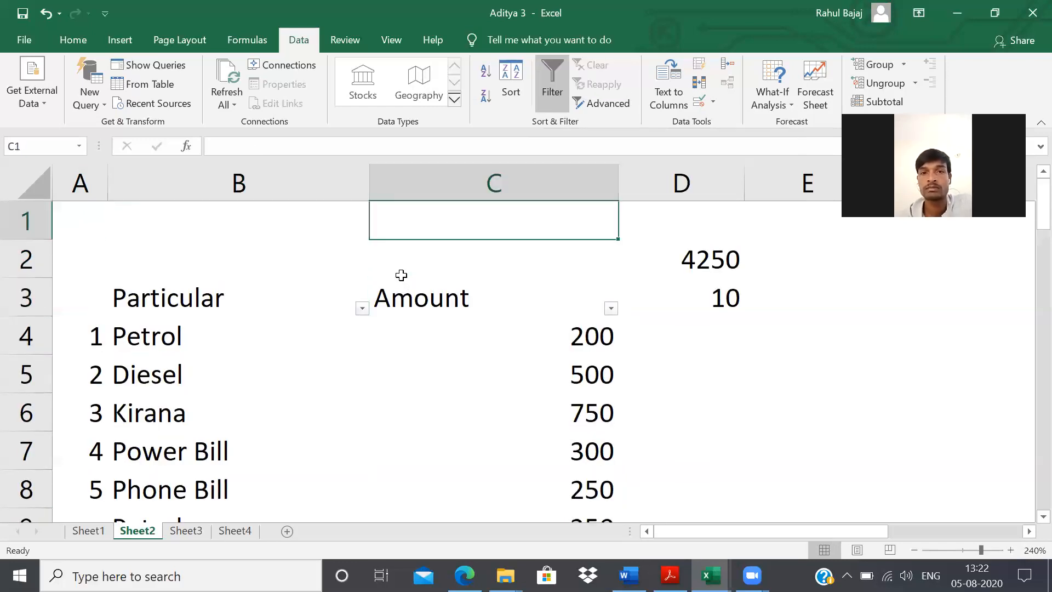
key("Left")
type("Alt +")
Write the shortcut note across row 1: Alt in B1, D in C1, F in D1, F in E1.
key("BackSpace")
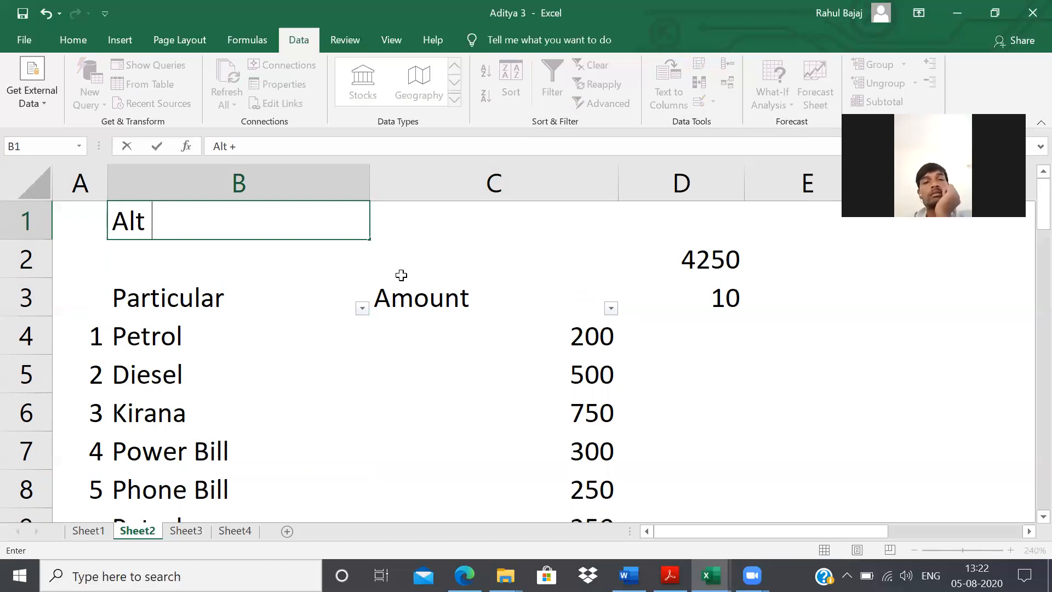
key("Return")
key("Up")
key("Right")
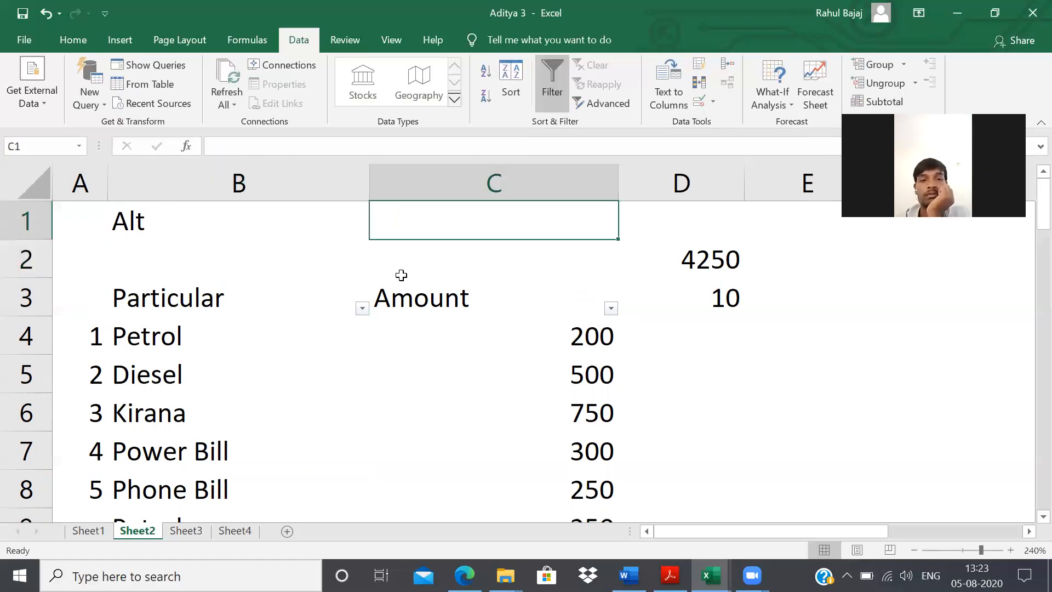
type("D")
key("Right")
type("F")
key("Return")
key("Up")
key("Right")
type("F")
Select the expense table B3:C13 and undo the accidental overwrite of the Particular header.
left_click(401, 275)
key("Down")
key("Left")
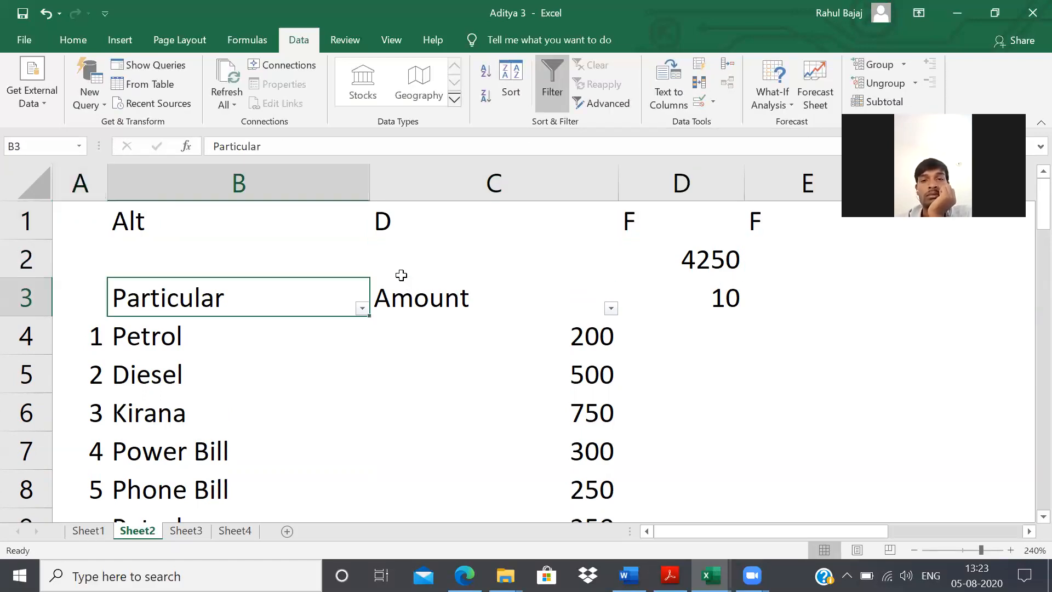
key("ctrl+shift+Right")
key("ctrl+shift+Down")
key("shift+Left")
key("Up")
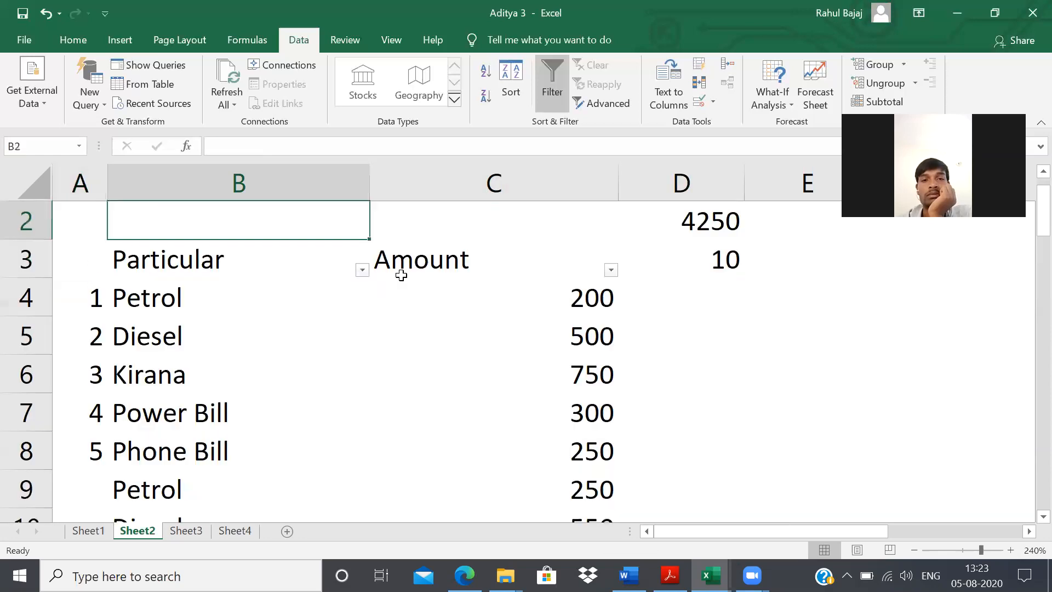
key("Down")
key("shift+Right")
key("ctrl+shift+Down")
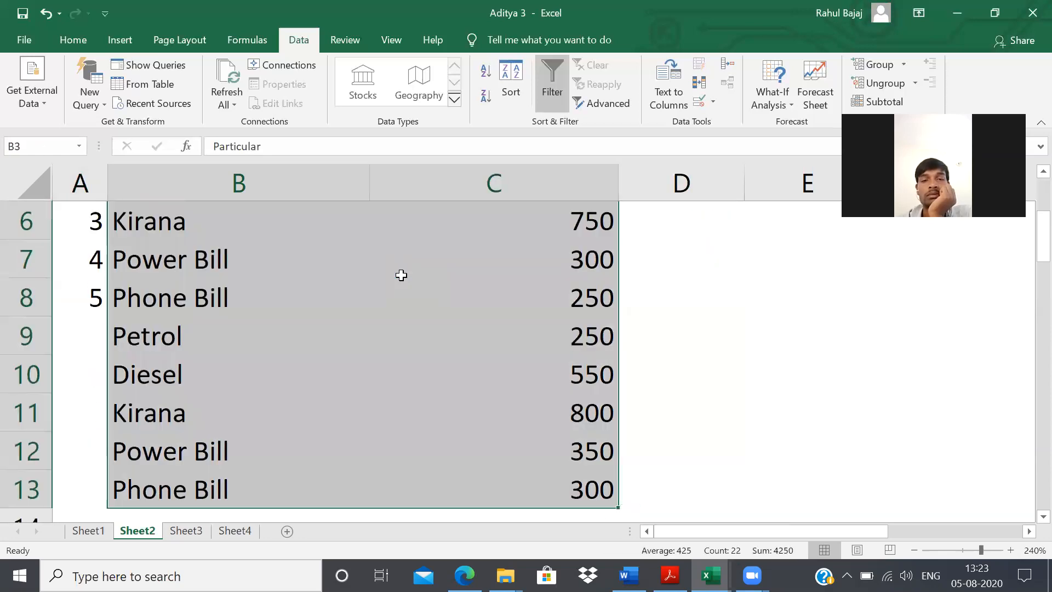
type("f")
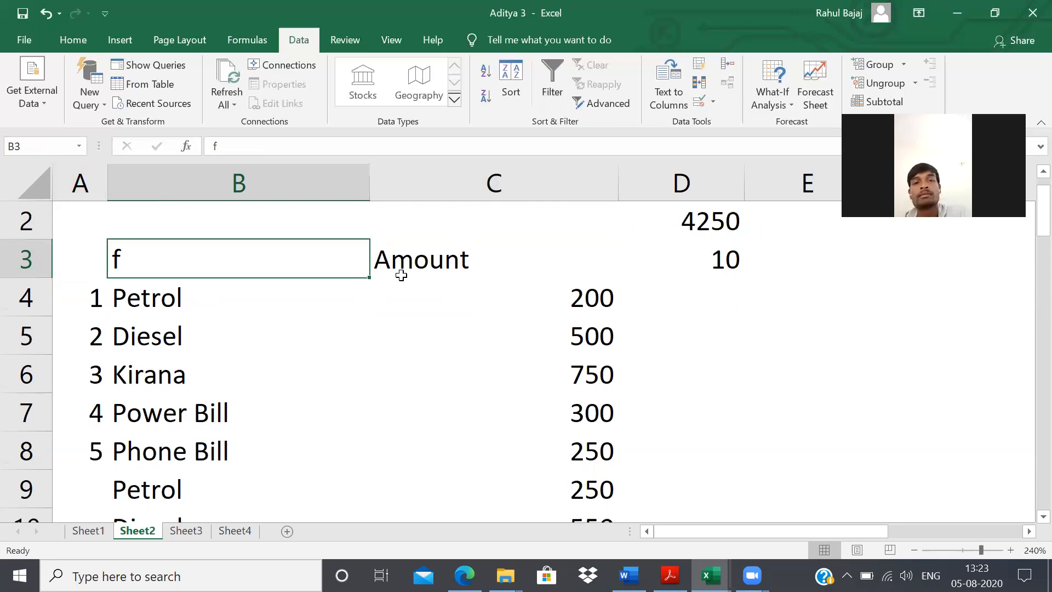
key("ctrl+z")
Reselect B3:C13 and turn on AutoFilter dropdowns for the Particular and Amount headers.
key("Up")
key("Down")
key("ctrl+shift+Right")
key("ctrl+shift+Down")
key("shift+Left")
key("alt+d")
key("f")
key("f")
key("Up")
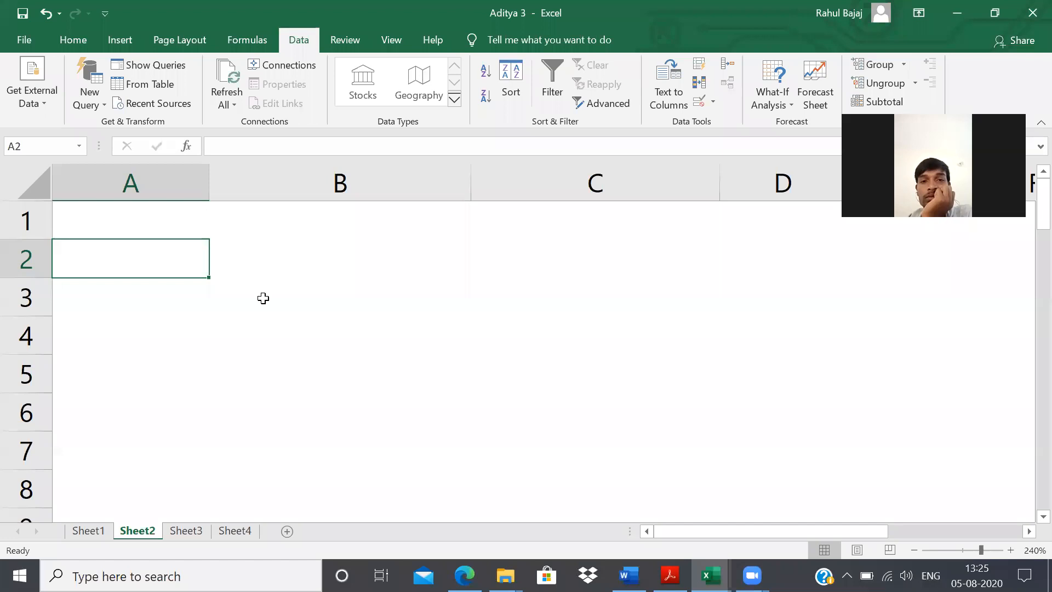
Enter Aditya in A3 and Raj in B3, cancelling a mistaken formula started in C3.
key("Down")
type("Aditya")
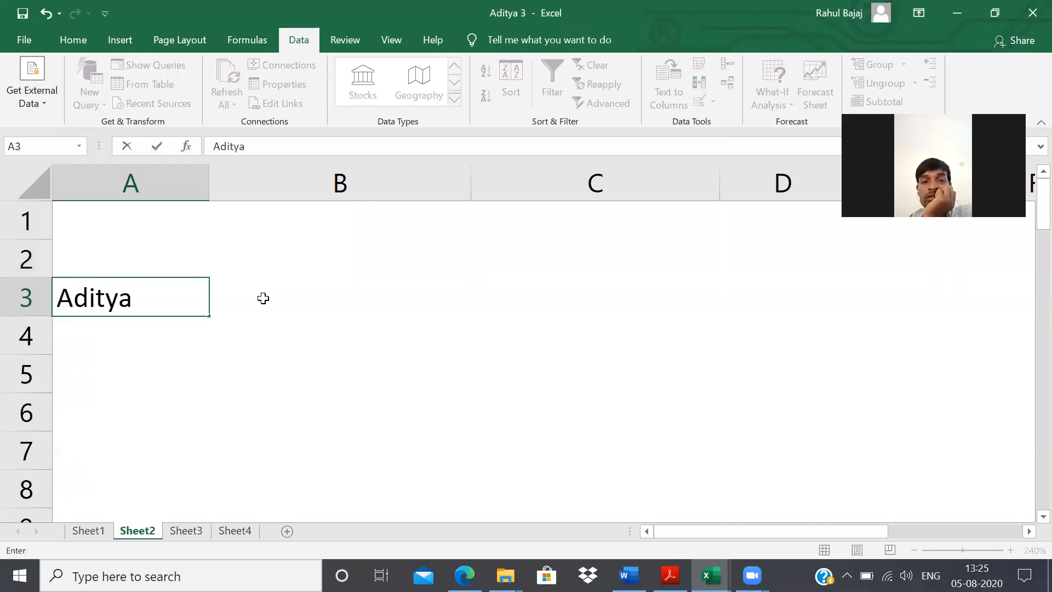
key("Tab")
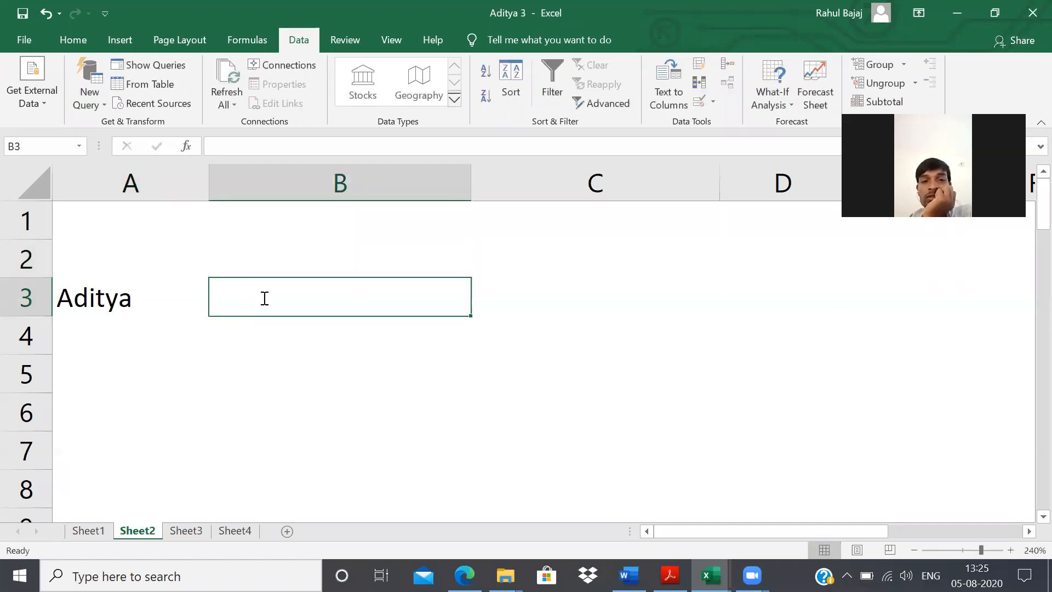
type("Raj")
key("Tab")
type("=-")
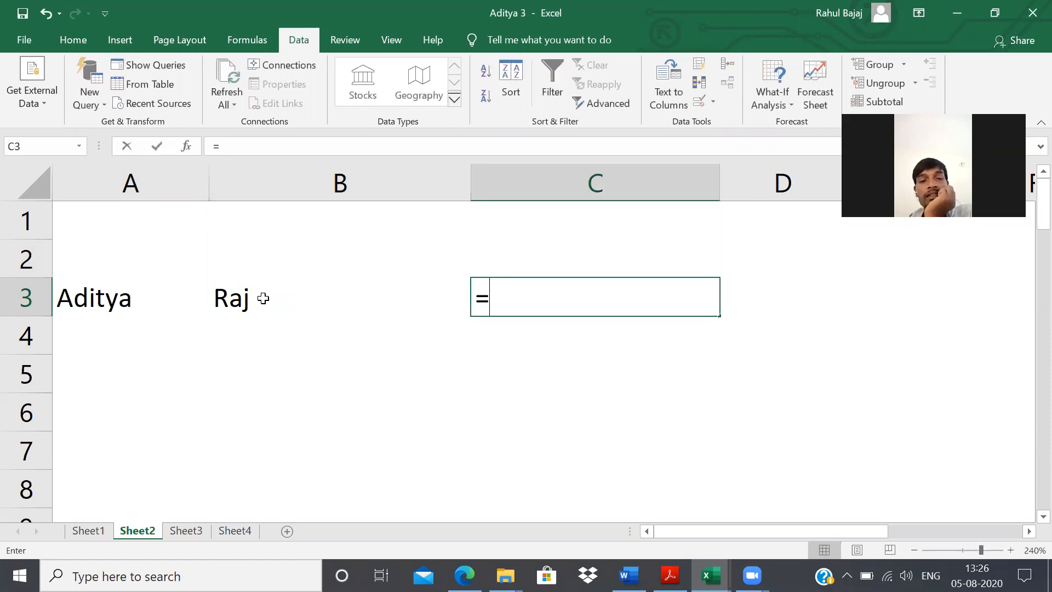
key("Left")
key("Left")
key("Escape")
key("Up")
key("Down")
Enter =CONCATENATE(A3,B3) in C3 to show AdityaRaj.
type("=")
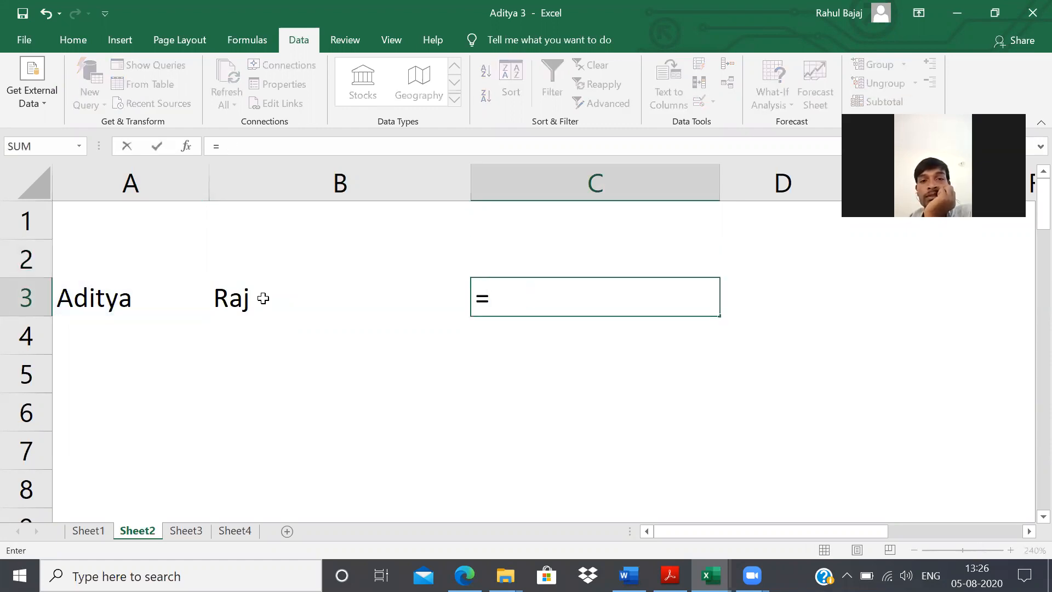
type("conca")
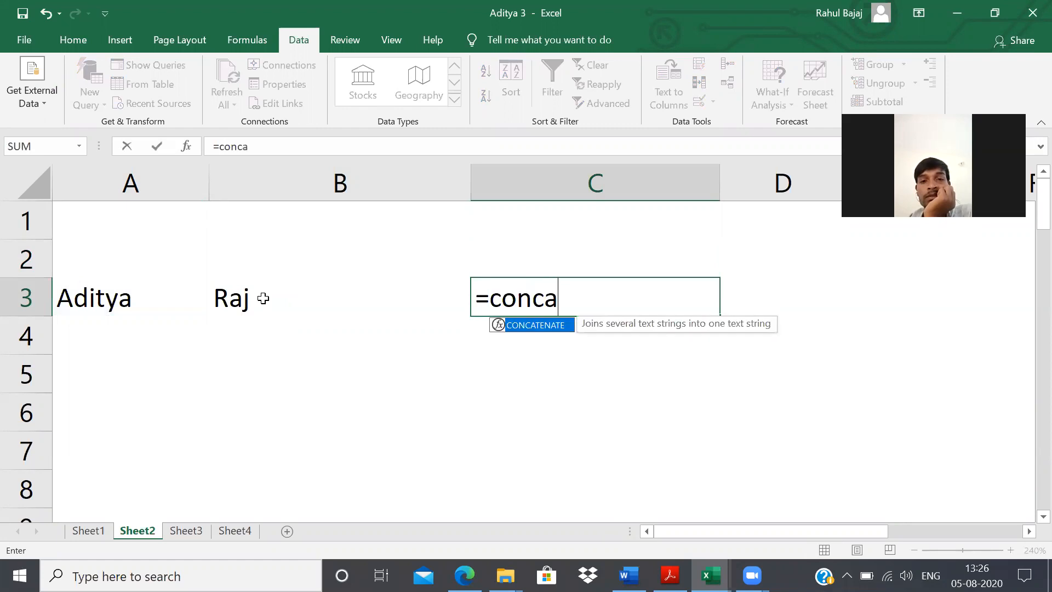
key("Tab")
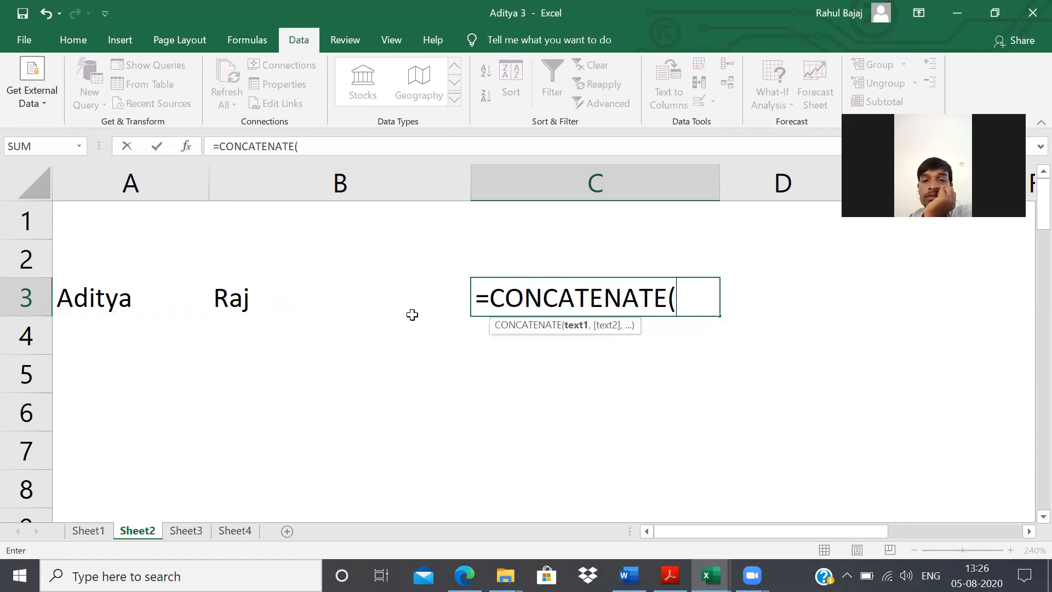
left_click(127, 298)
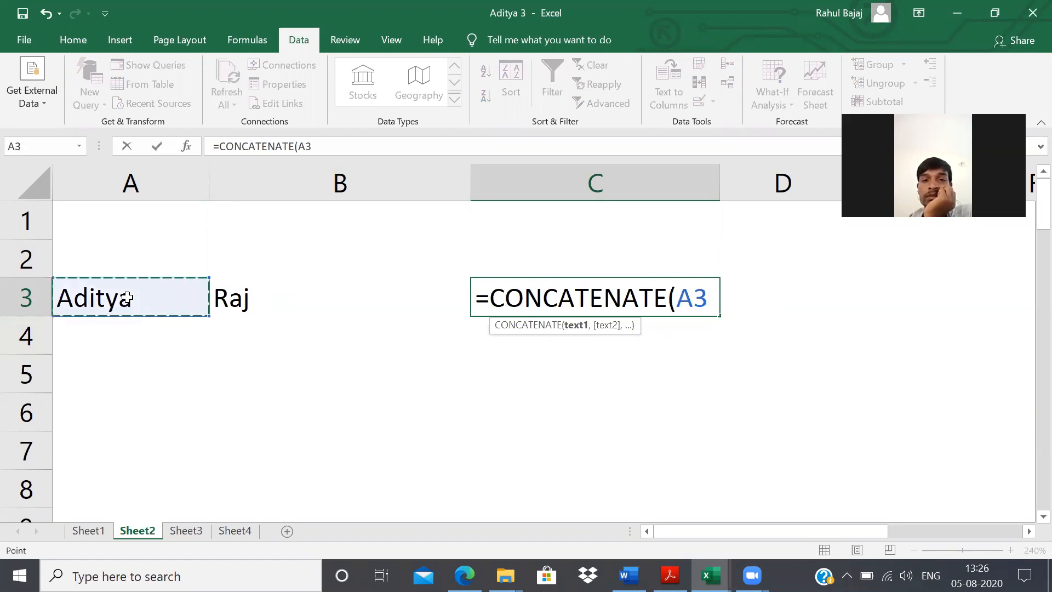
type(",")
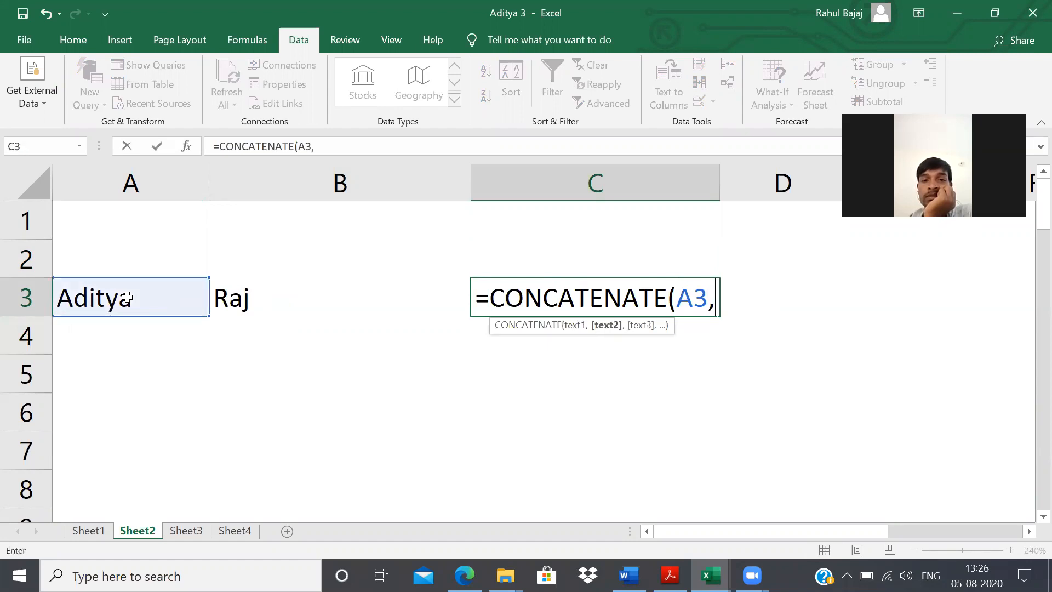
left_click(231, 304)
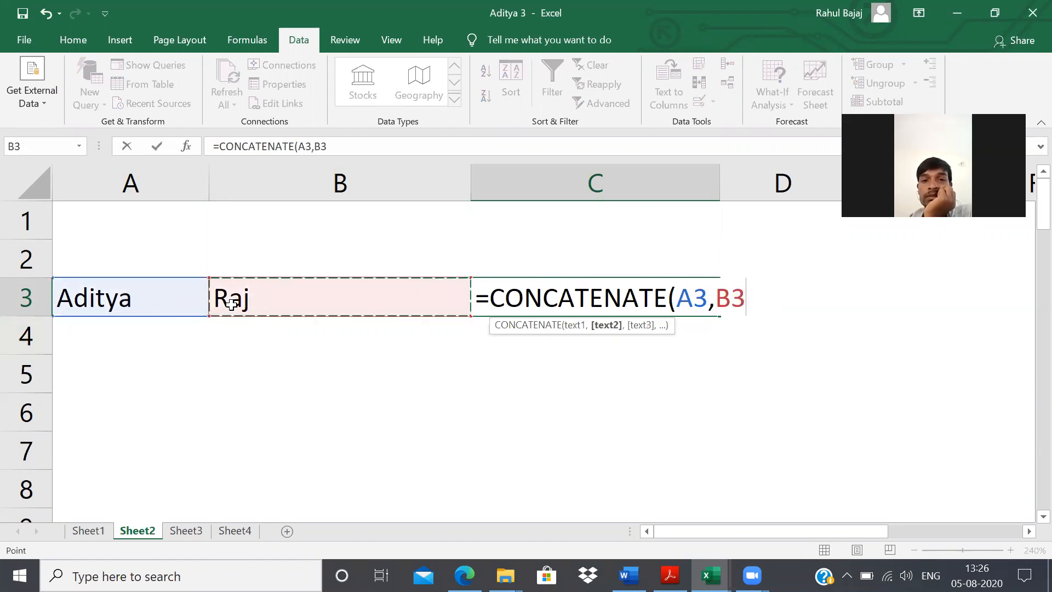
type(")")
key("Return")
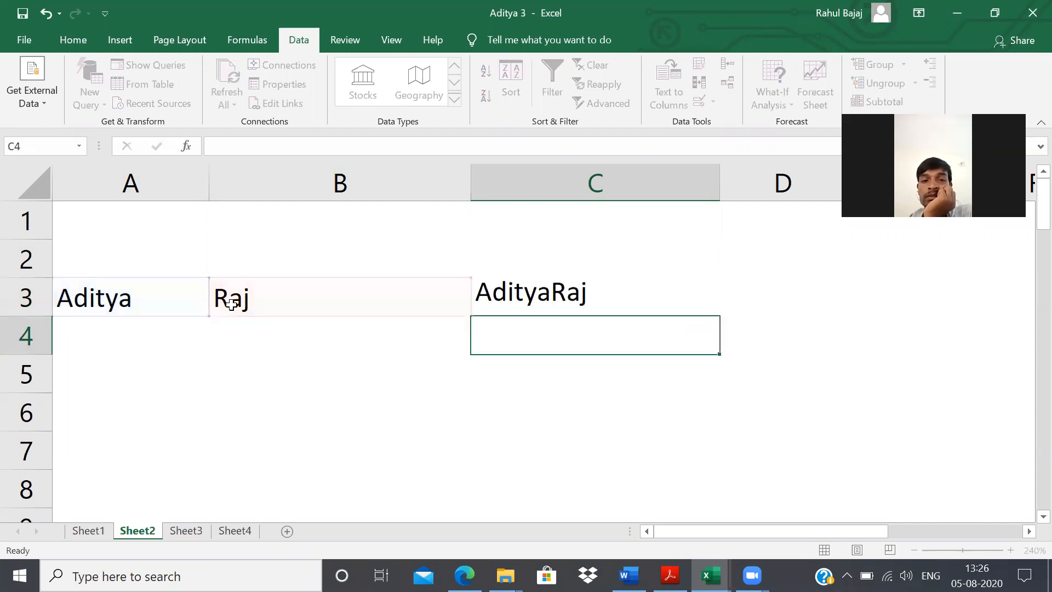
Copy the names in A3:B3 and paste them into A4:B4.
key("Left")
key("Left")
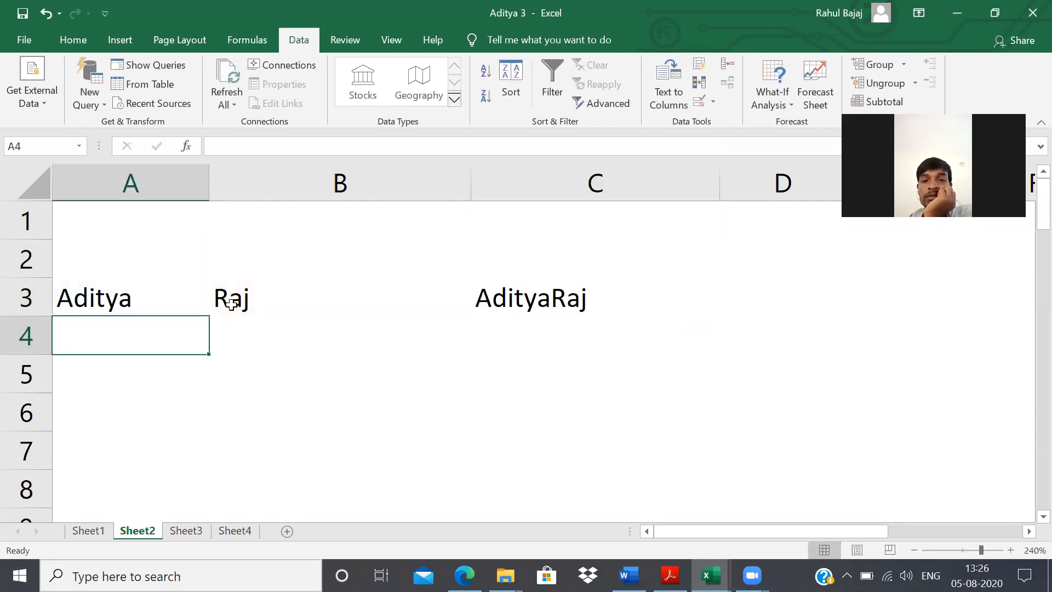
key("Up")
key("shift+Right")
key("ctrl+c")
key("Down")
key("ctrl+v")
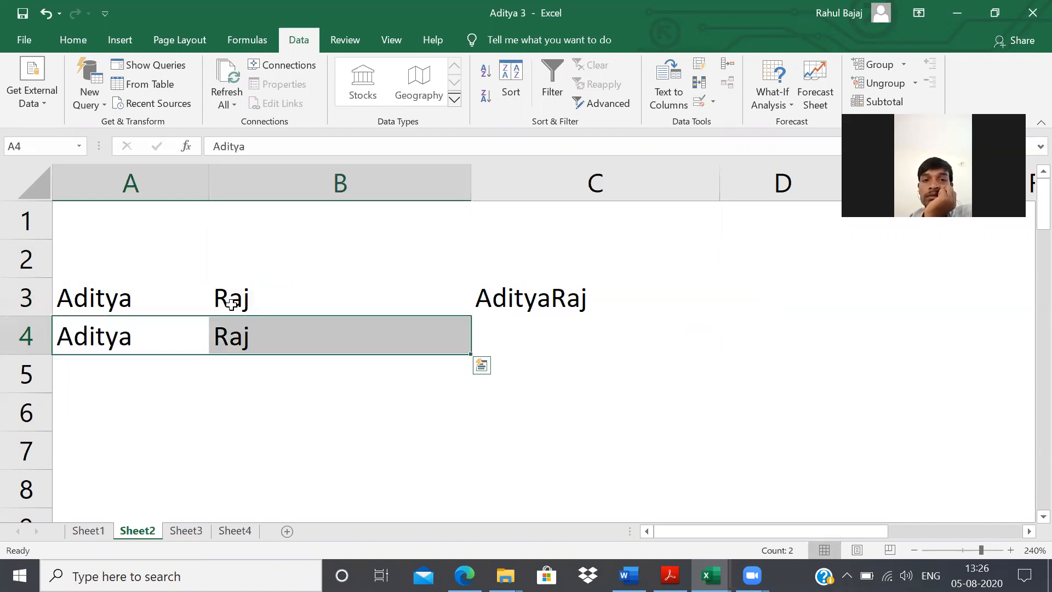
Enter the formula =A4&B4 in C4 to join the two names.
key("Right")
key("Right")
type("=")
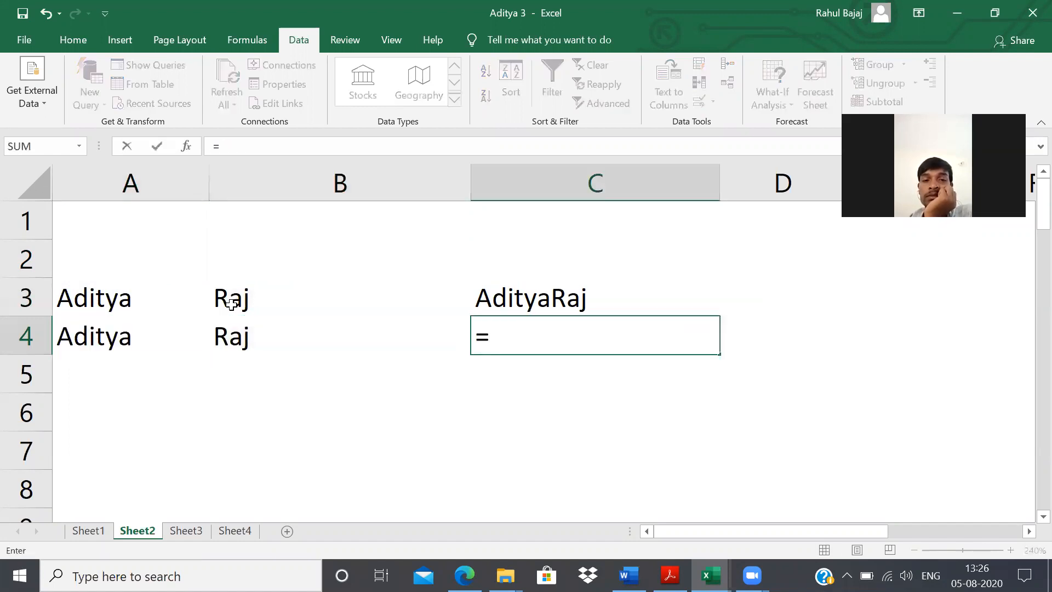
key("Left")
key("Left")
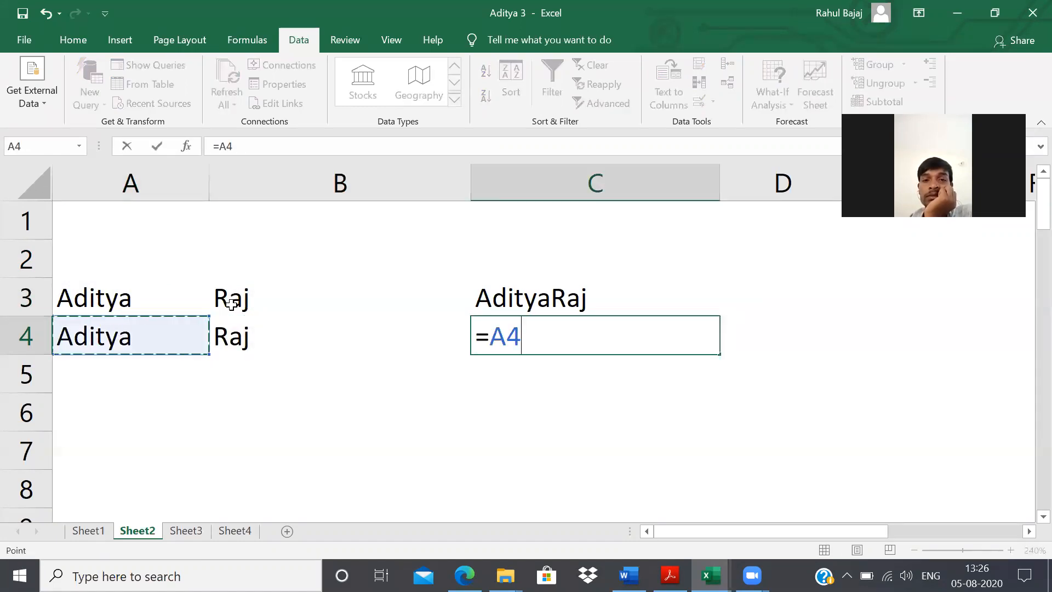
type("&")
left_click(301, 332)
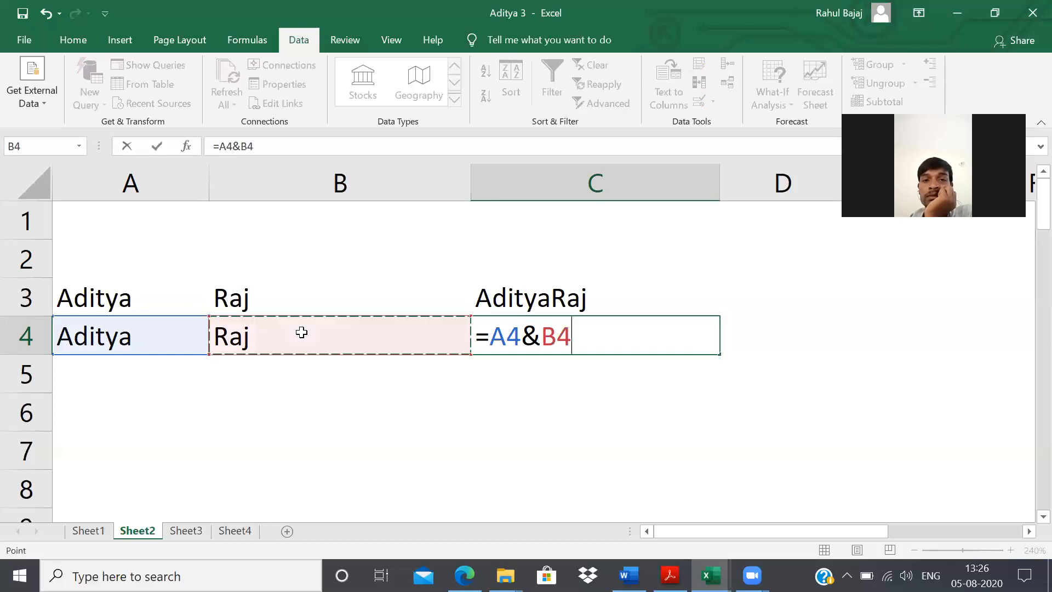
key("Return")
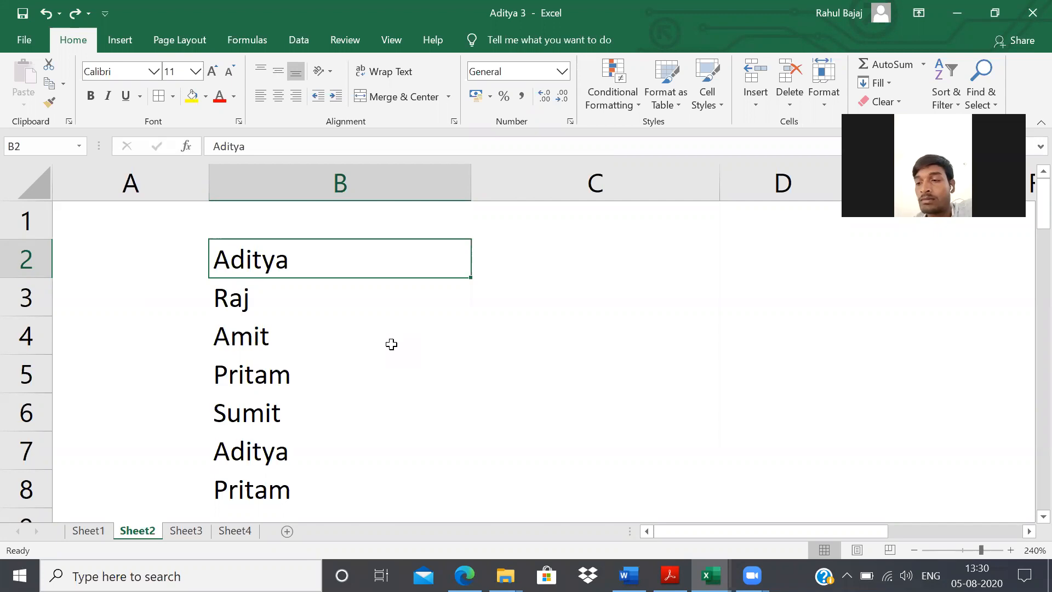
Highlight duplicate names in B2:B8 with Light Red Fill with Dark Red Text.
key("Up")
key("Down")
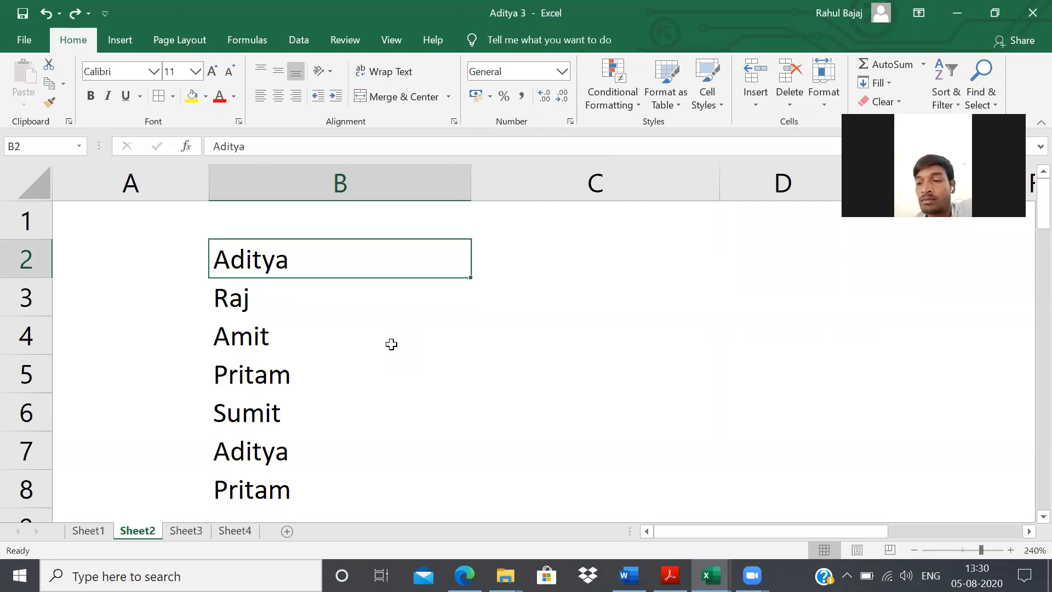
key("Up")
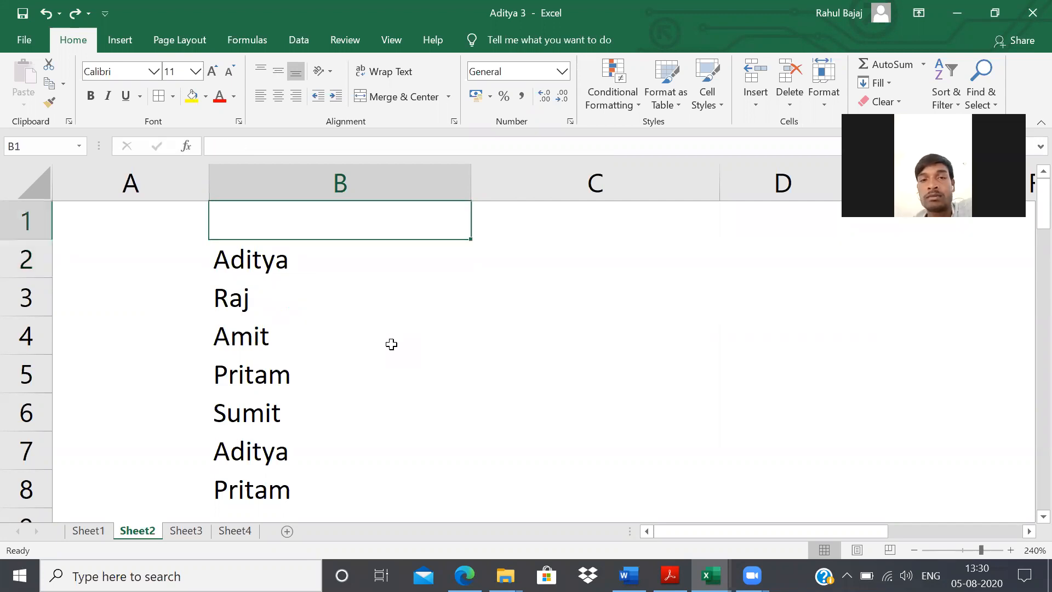
key("Down")
key("ctrl+shift+Down")
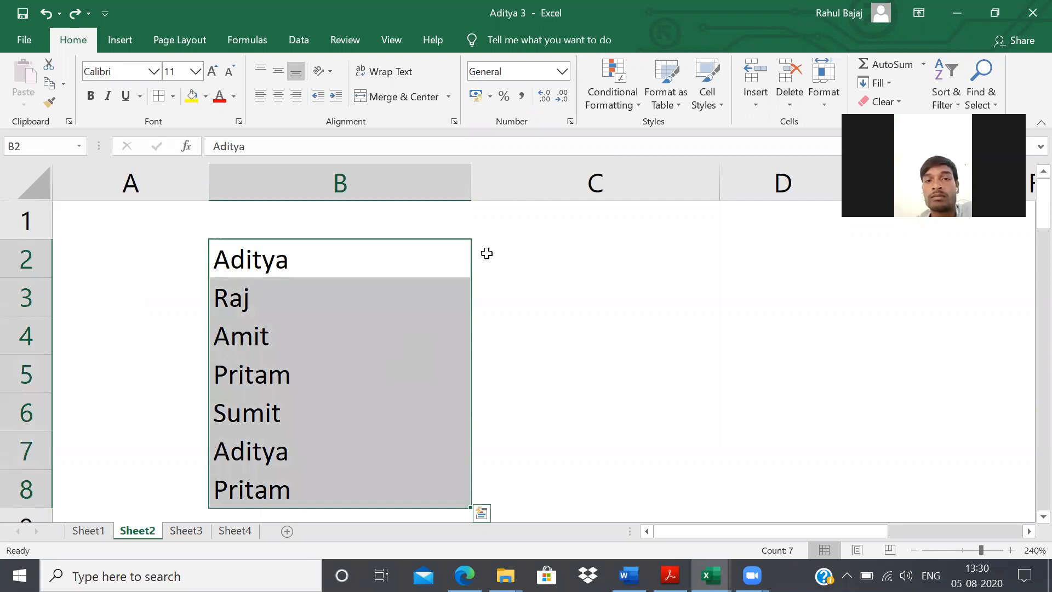
left_click(613, 99)
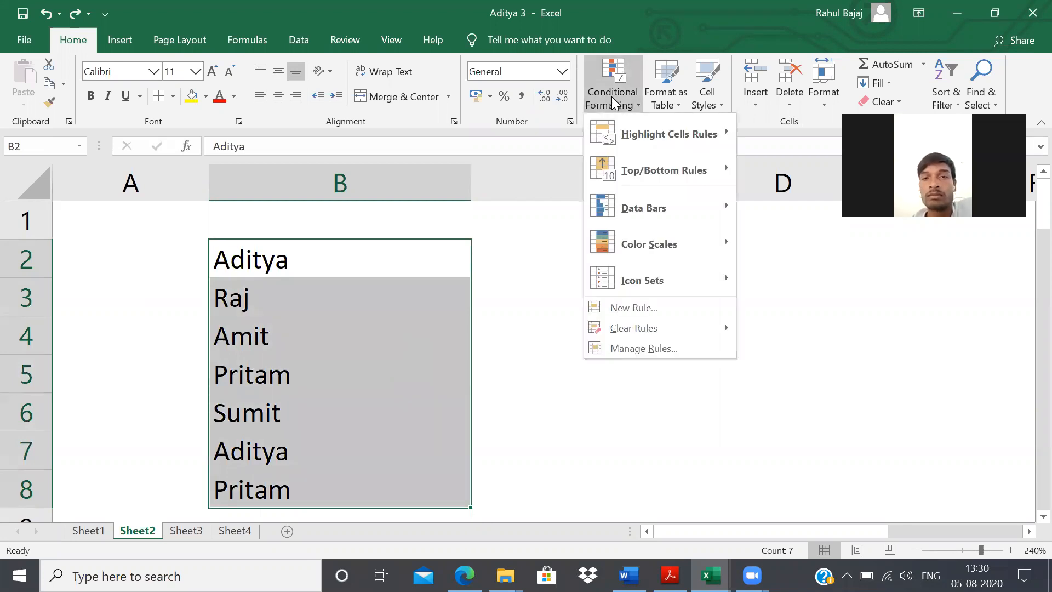
mouse_move(650, 134)
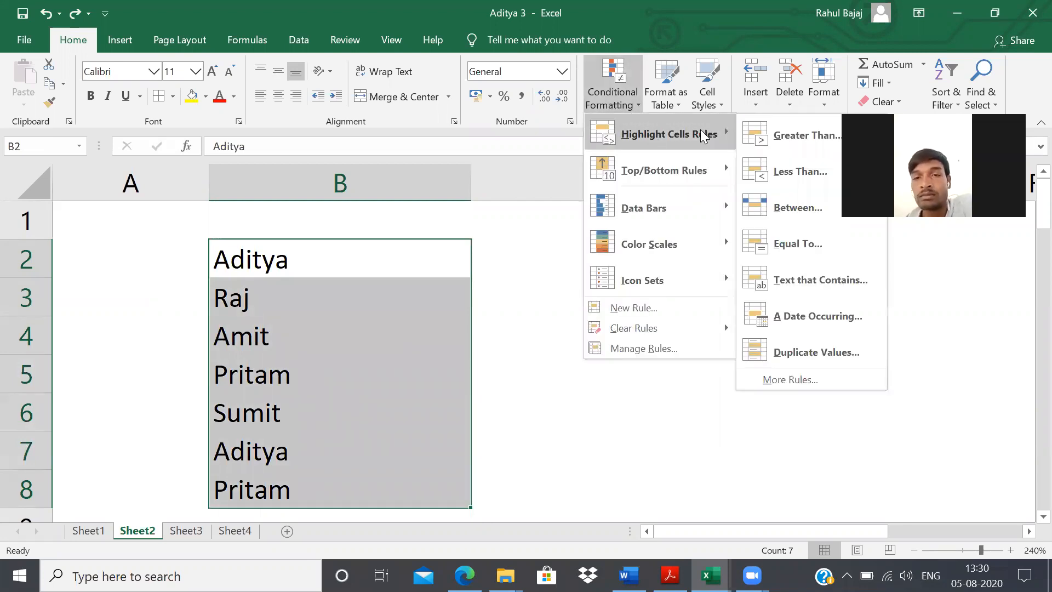
left_click(851, 352)
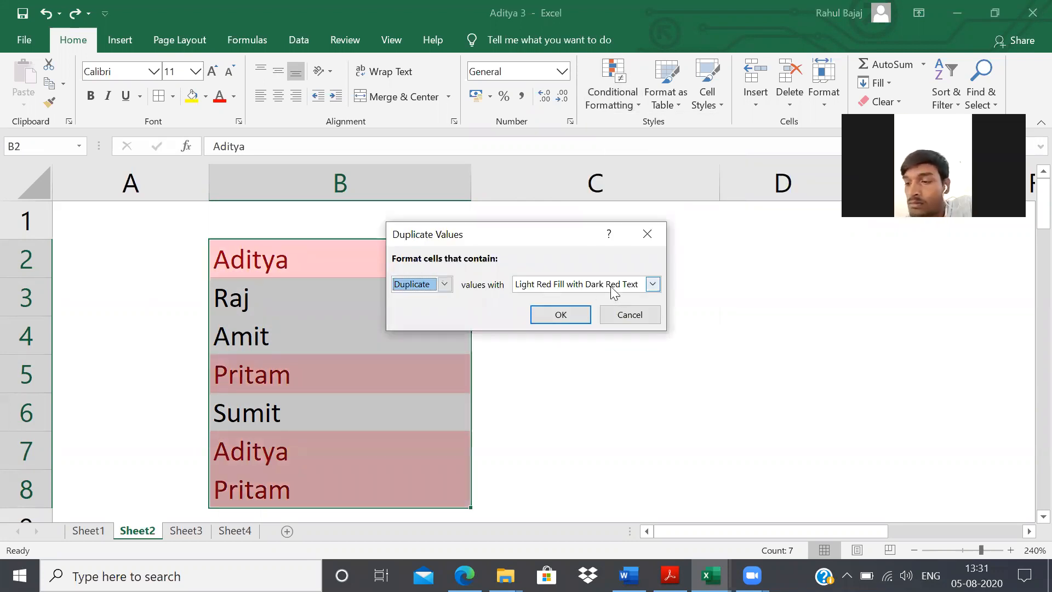
left_click(561, 315)
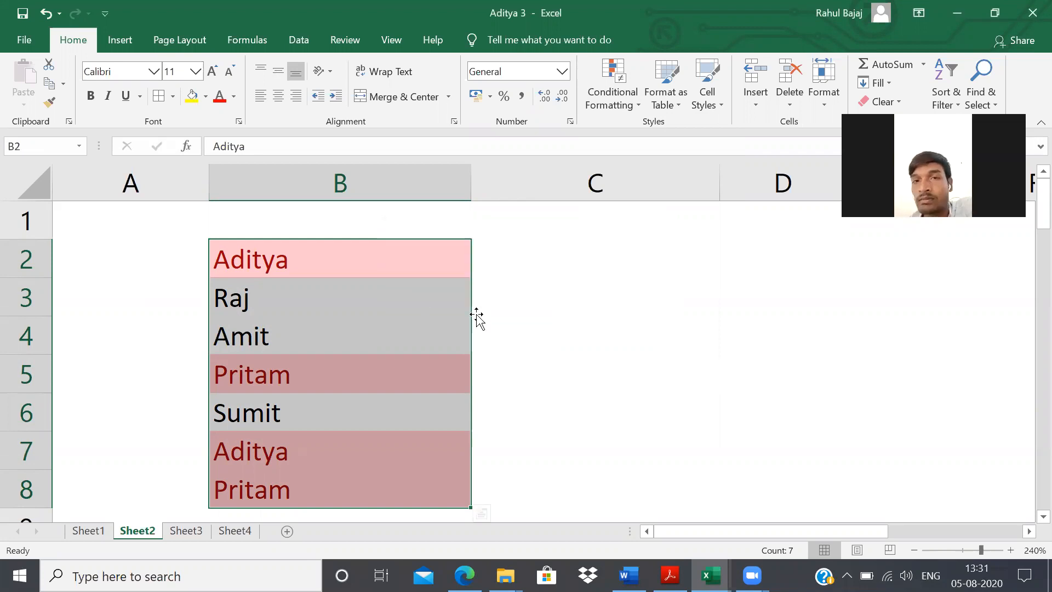
Check the highlighted duplicates Aditya and Pritam, then reselect B2:B8.
left_click(472, 313)
key("Down")
key("Down")
key("Down")
key("Down")
key("Down")
key("Down")
key("Down")
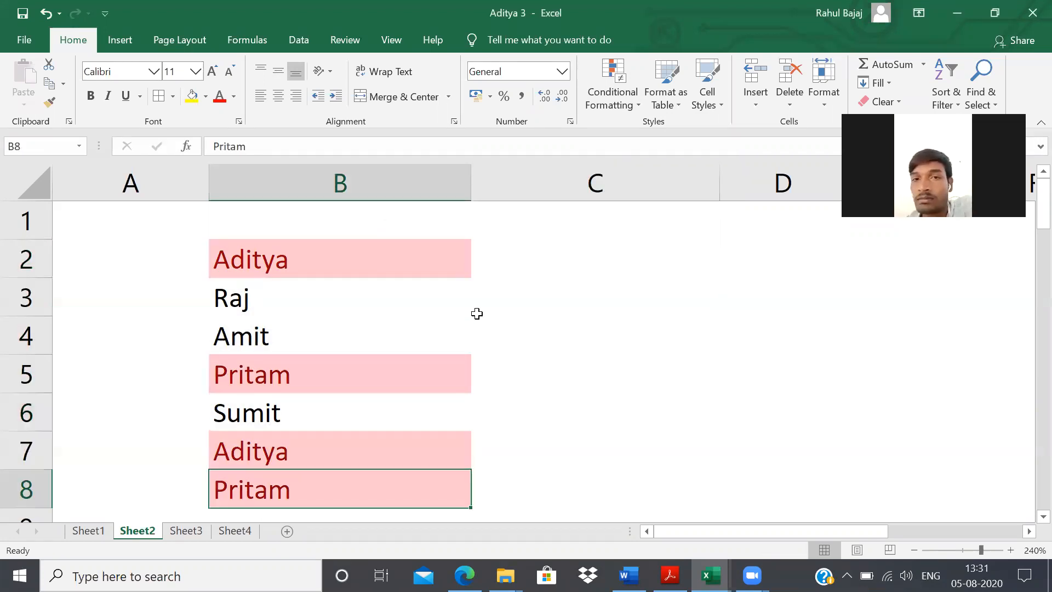
key("Up")
key("Up")
key("Up")
key("Up")
key("Up")
key("Up")
key("Up")
key("Up")
key("Up")
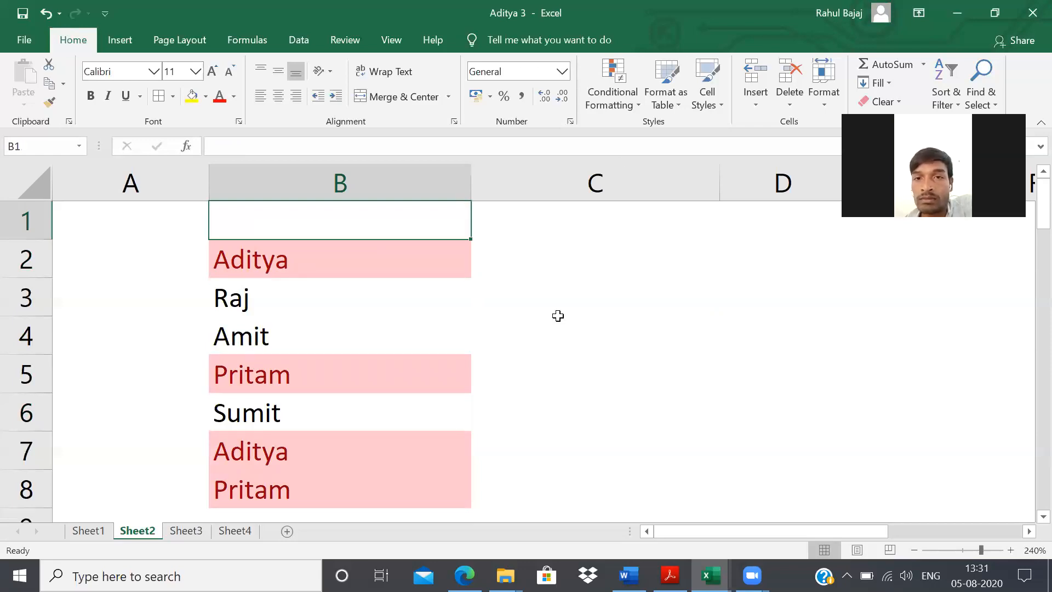
key("Down")
key("ctrl+shift+Down")
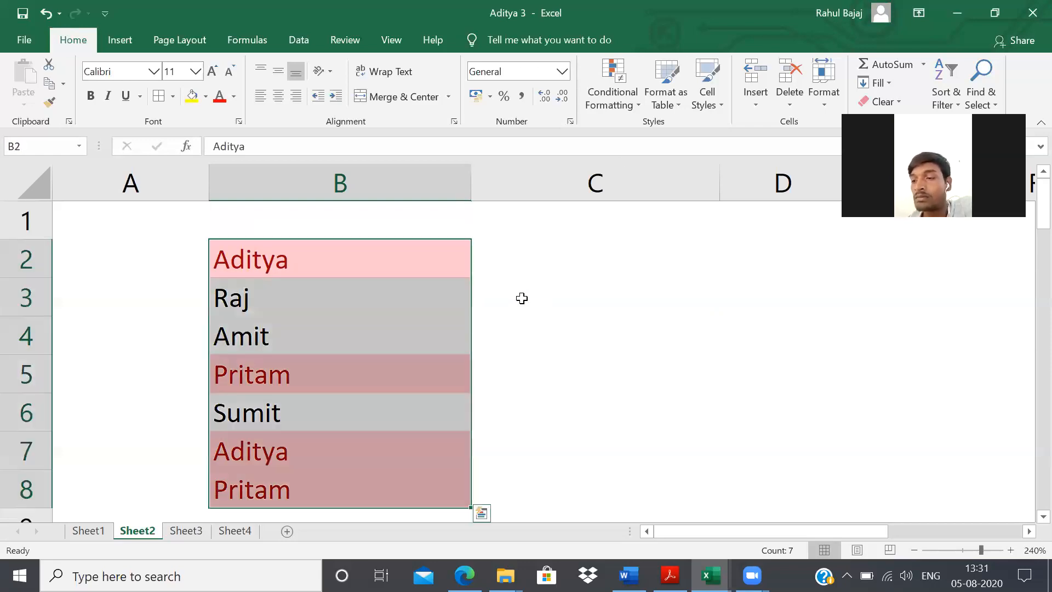
Clear the conditional formatting rules from the selected names in B2:B8.
left_click(630, 103)
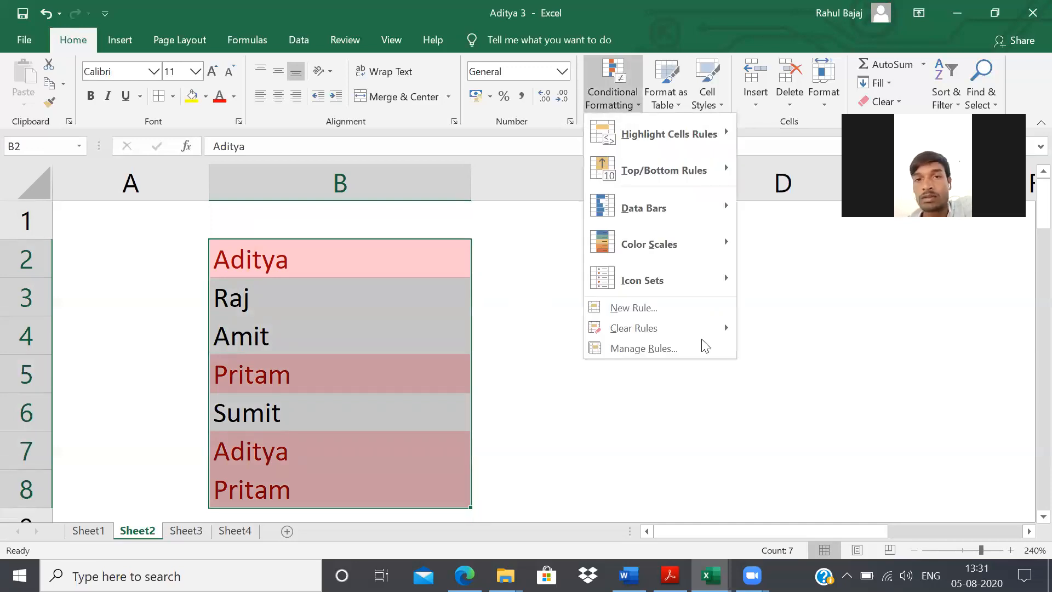
mouse_move(701, 329)
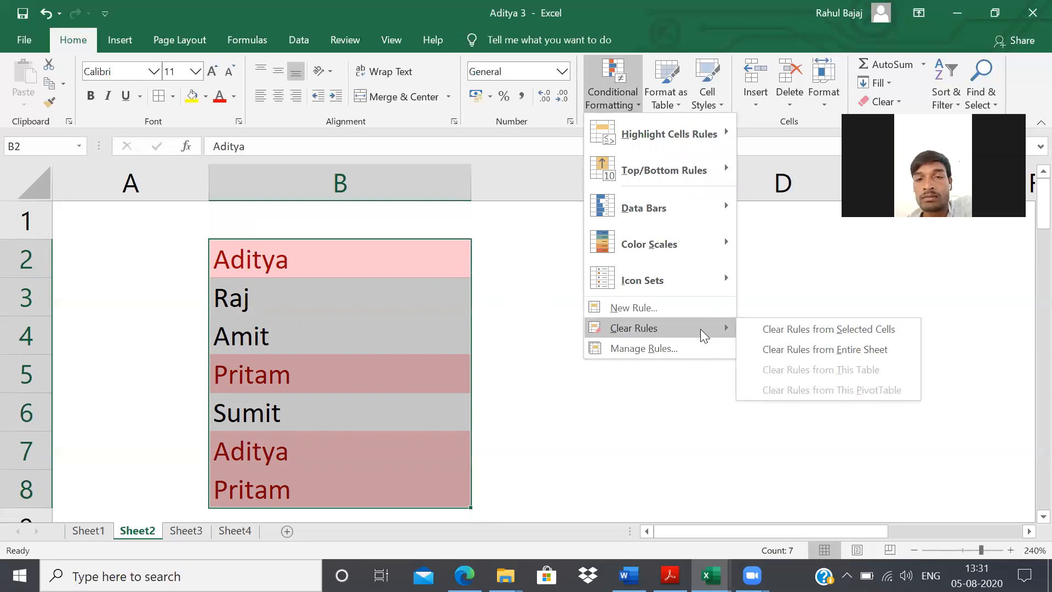
left_click(850, 332)
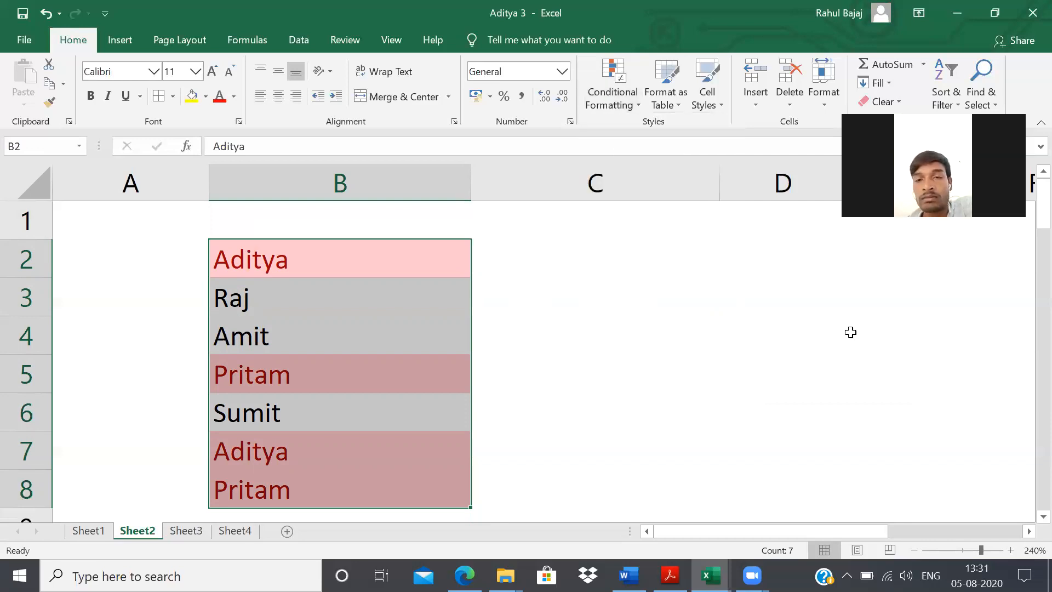
left_click(631, 306)
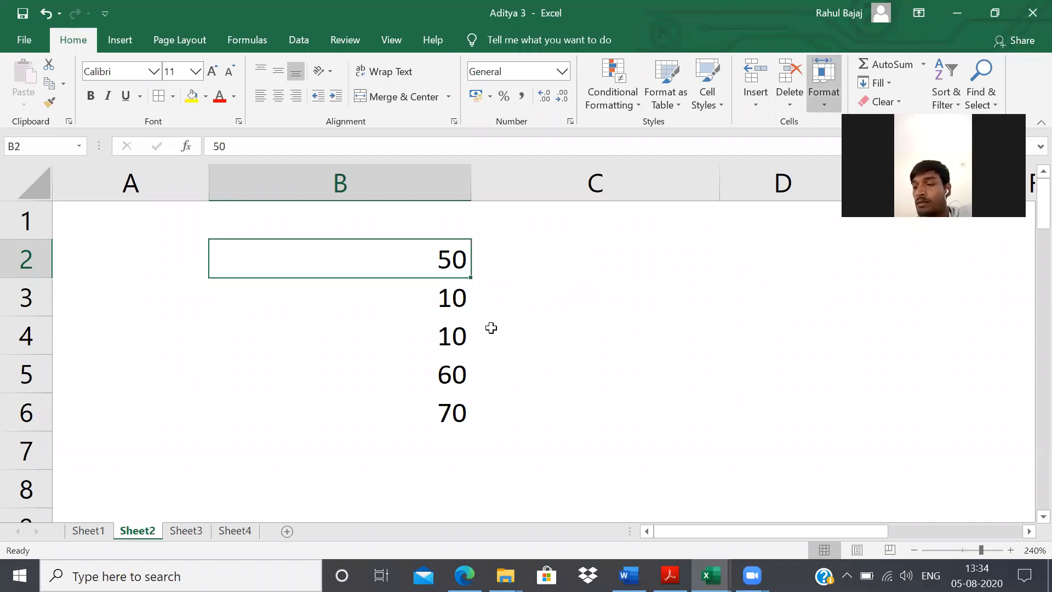
Apply a Greater Than 10 highlight rule to the numbers in B2:B6.
key("Up")
key("Down")
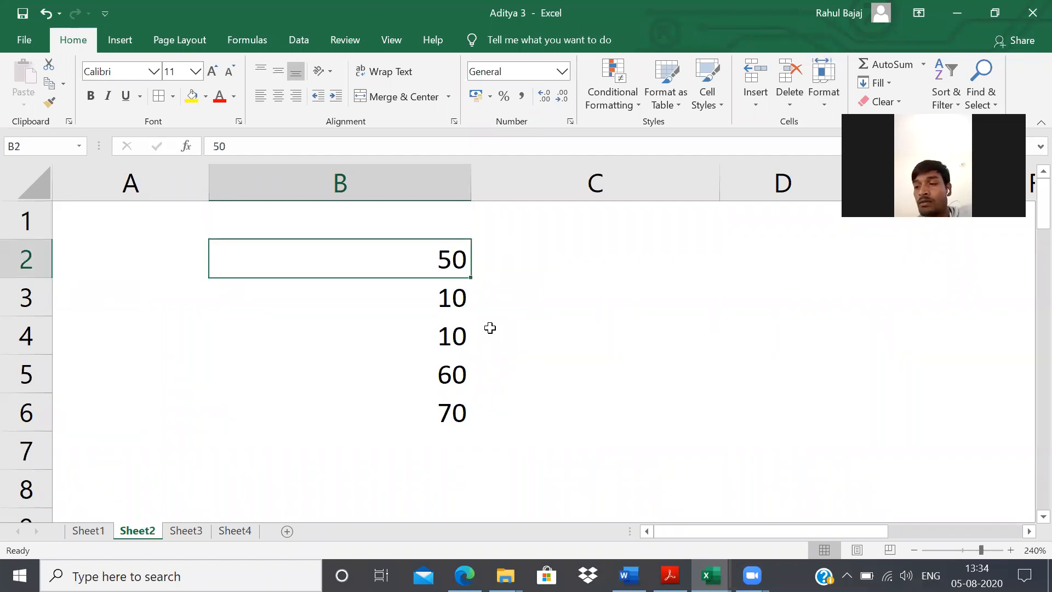
key("ctrl+shift+Down")
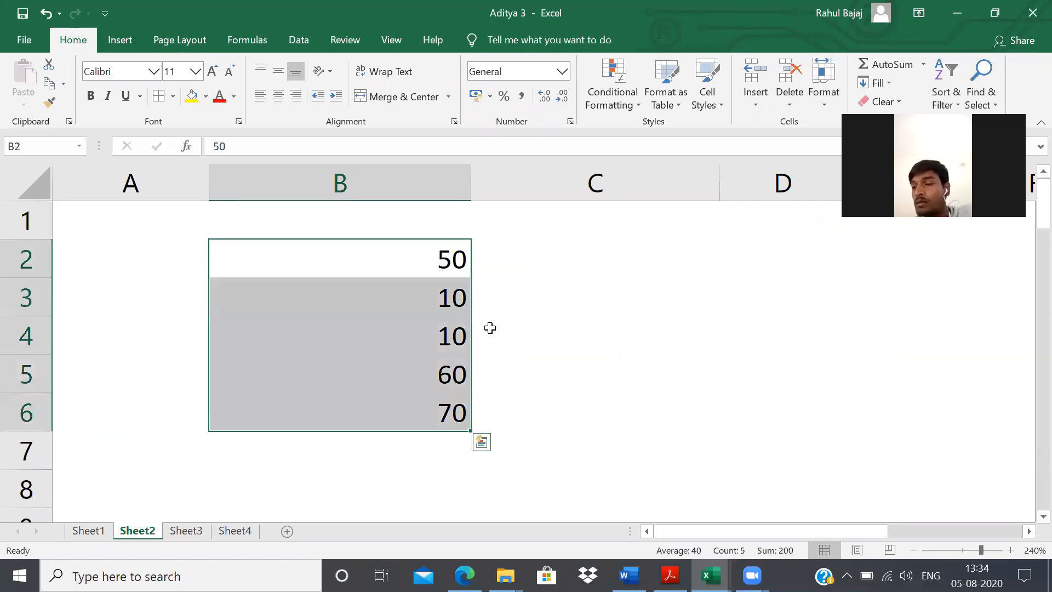
key("ctrl+shift+Up")
key("ctrl+shift+Down")
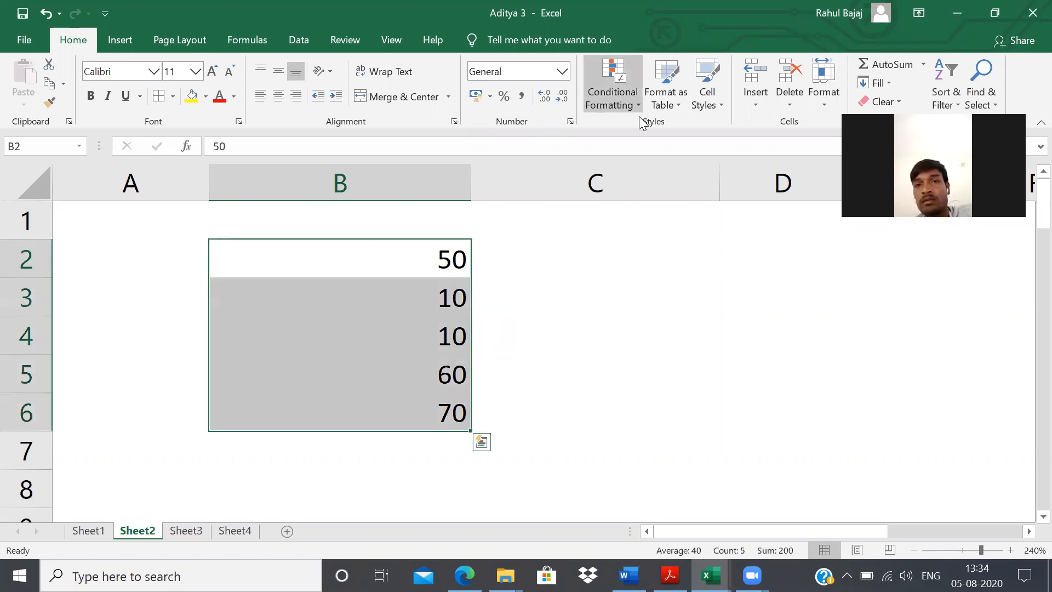
left_click(634, 103)
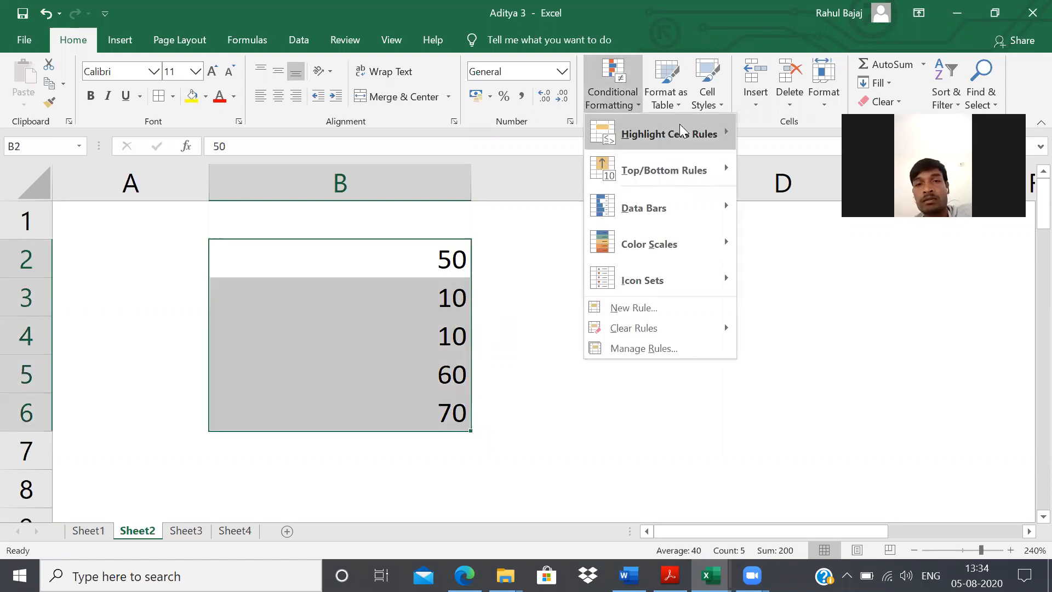
mouse_move(679, 123)
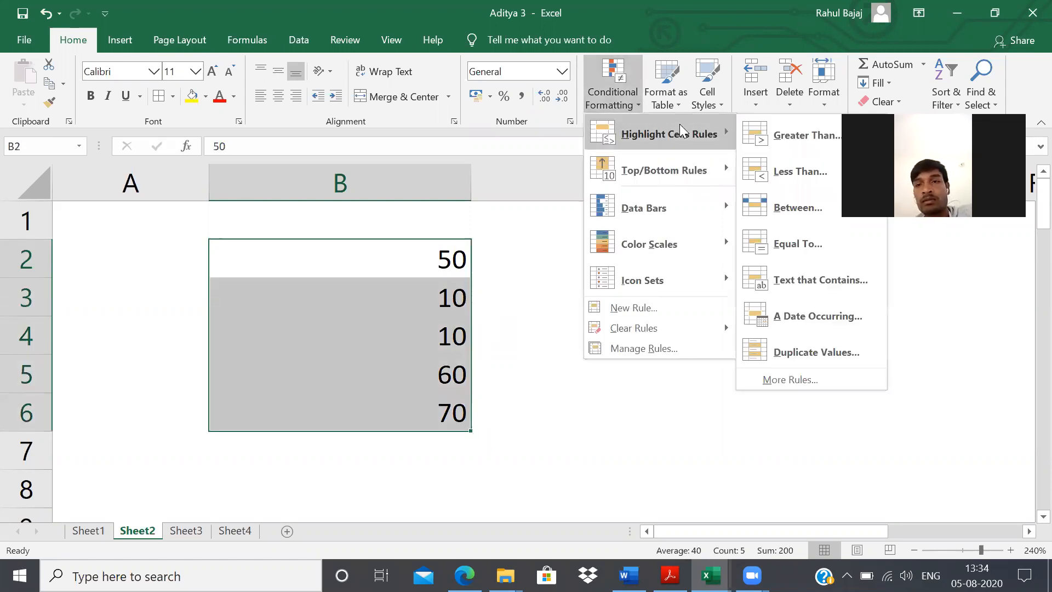
left_click(803, 139)
type("10")
key("Return")
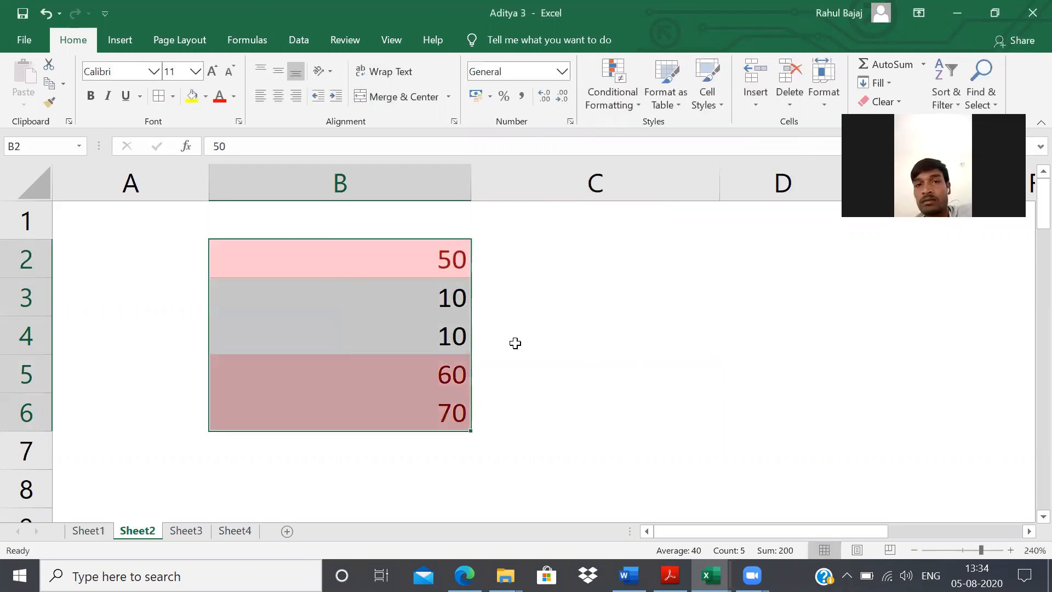
Undo the greater-than 10 highlight rule on B2:B6.
left_click(546, 328)
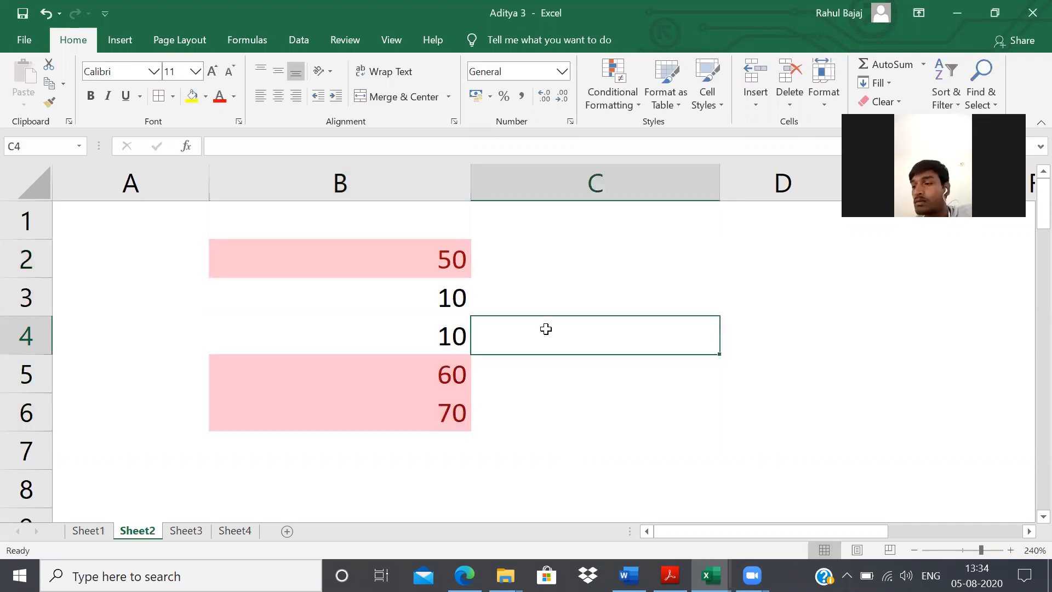
key("Up")
key("Left")
key("shift+Down")
key("Up")
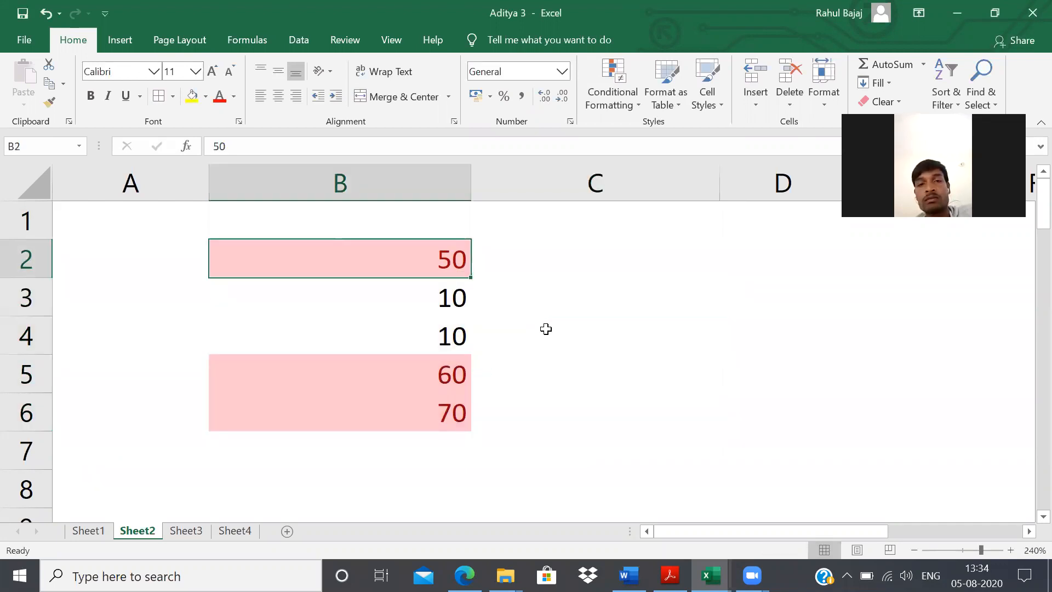
key("ctrl+z")
Apply a Between 4 and 60 highlight rule to B2:B6.
key("Up")
key("Down")
key("ctrl+shift+Down")
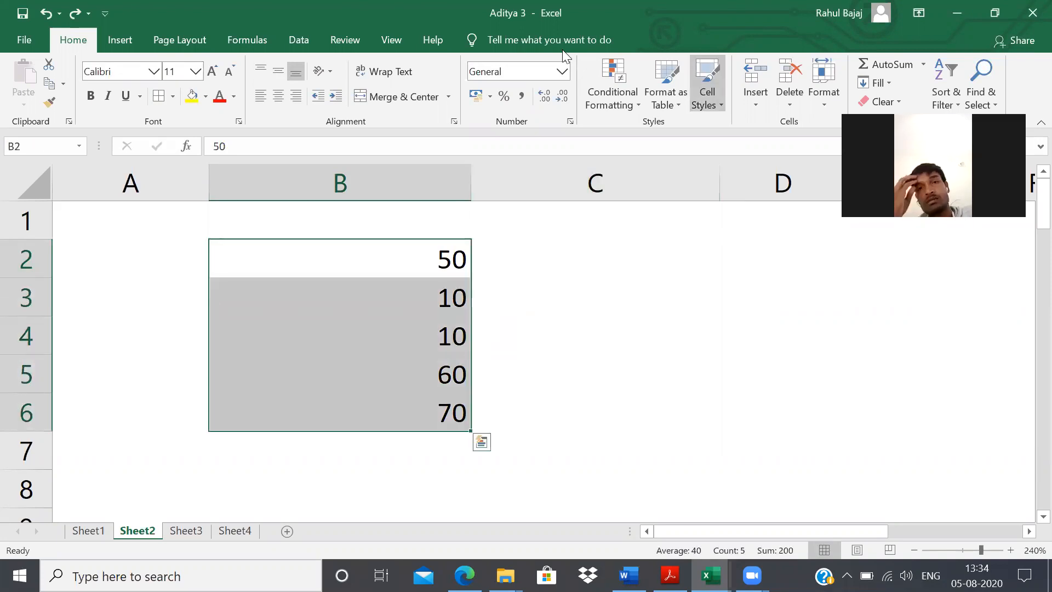
left_click(617, 91)
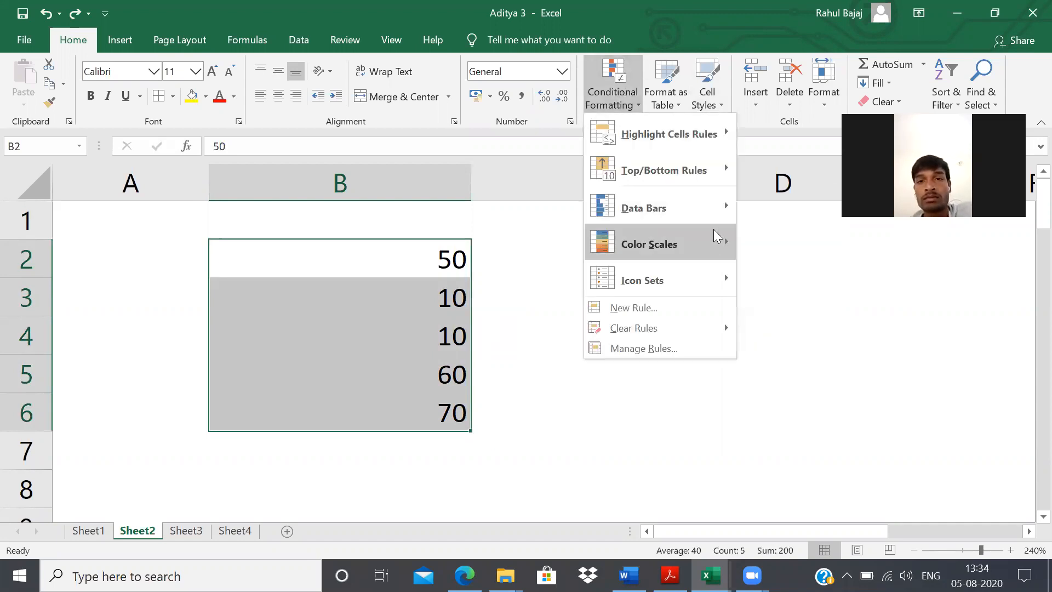
mouse_move(712, 211)
mouse_move(711, 134)
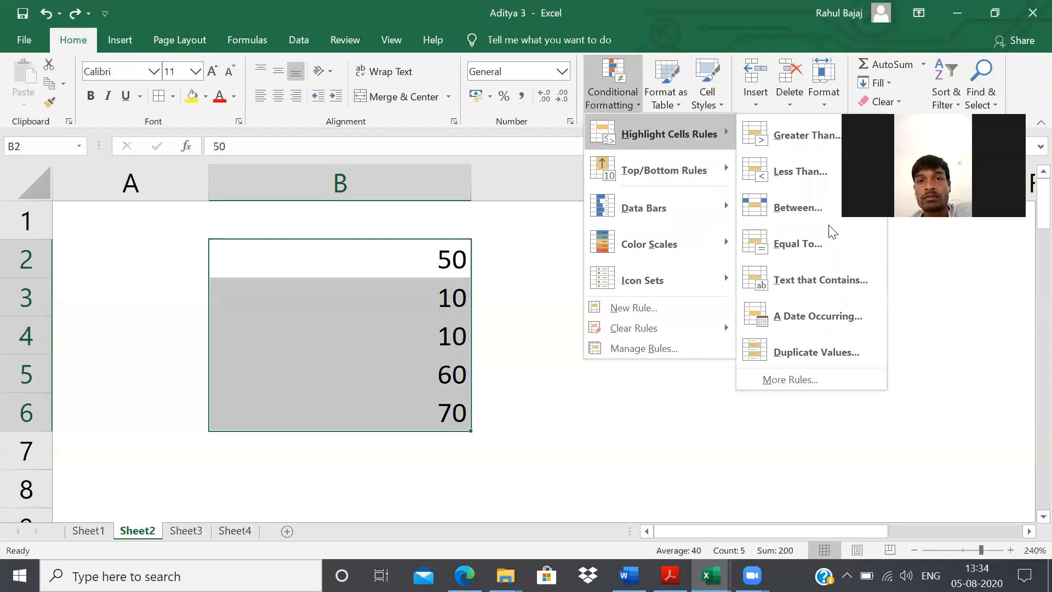
left_click(821, 214)
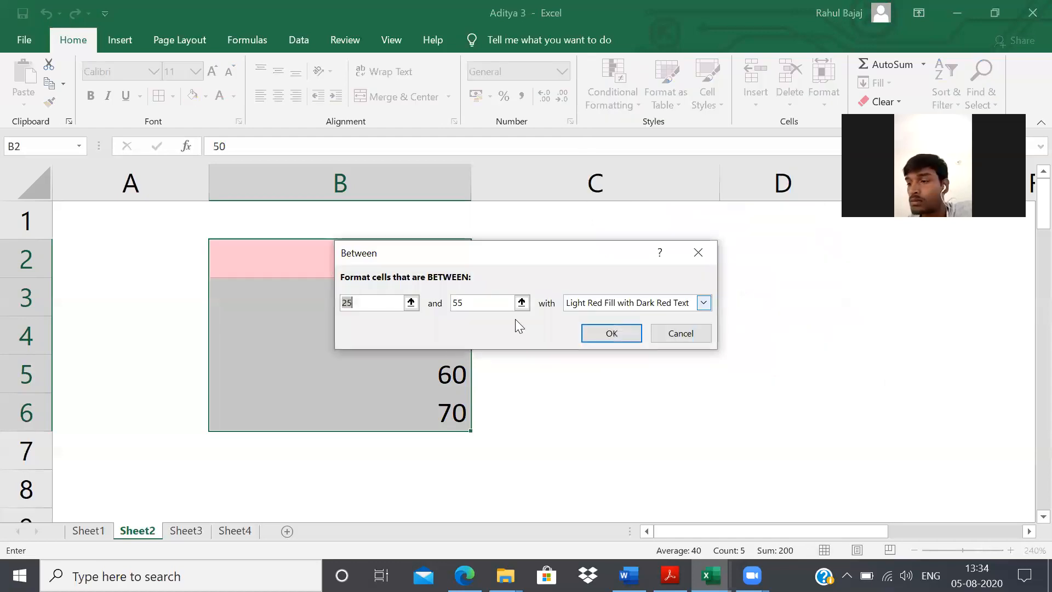
type("4")
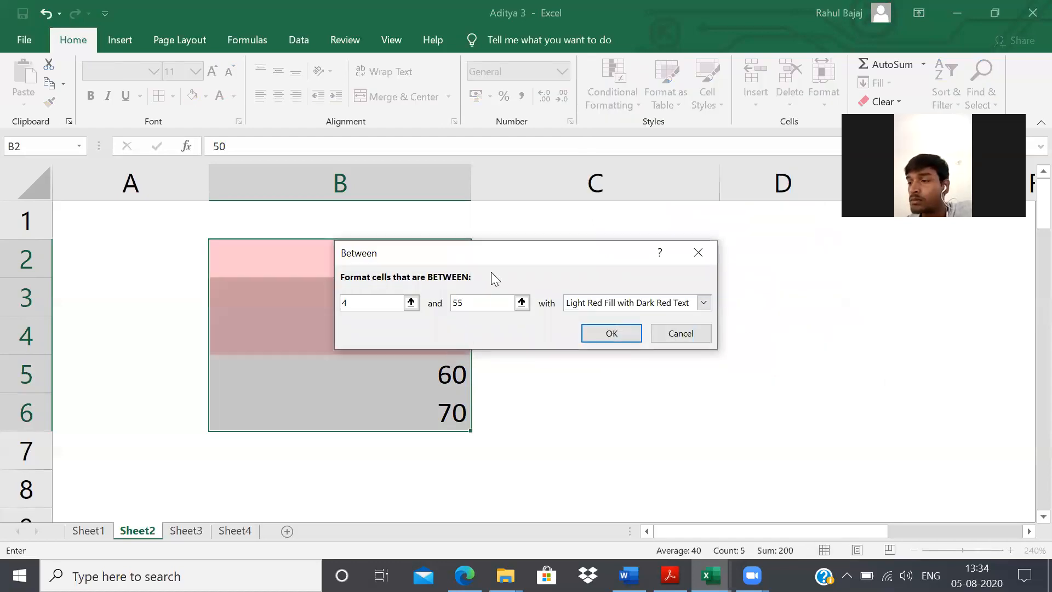
key("BackSpace")
key("BackSpace")
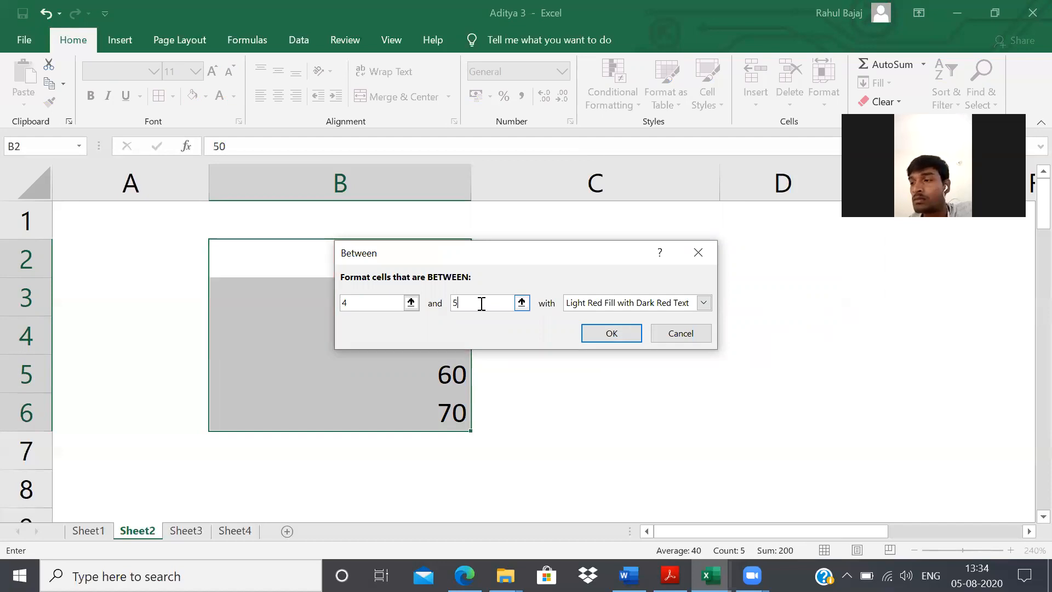
type("60")
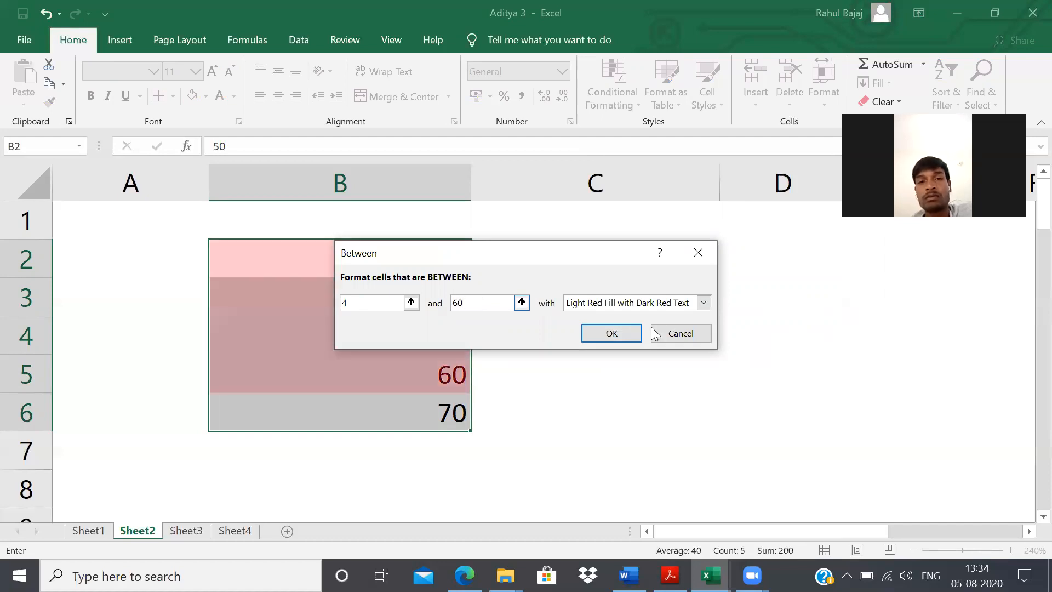
left_click(614, 332)
Review the highlighted cells, undo the Between rule, and reselect B2:B6.
key("Down")
key("Down")
key("Down")
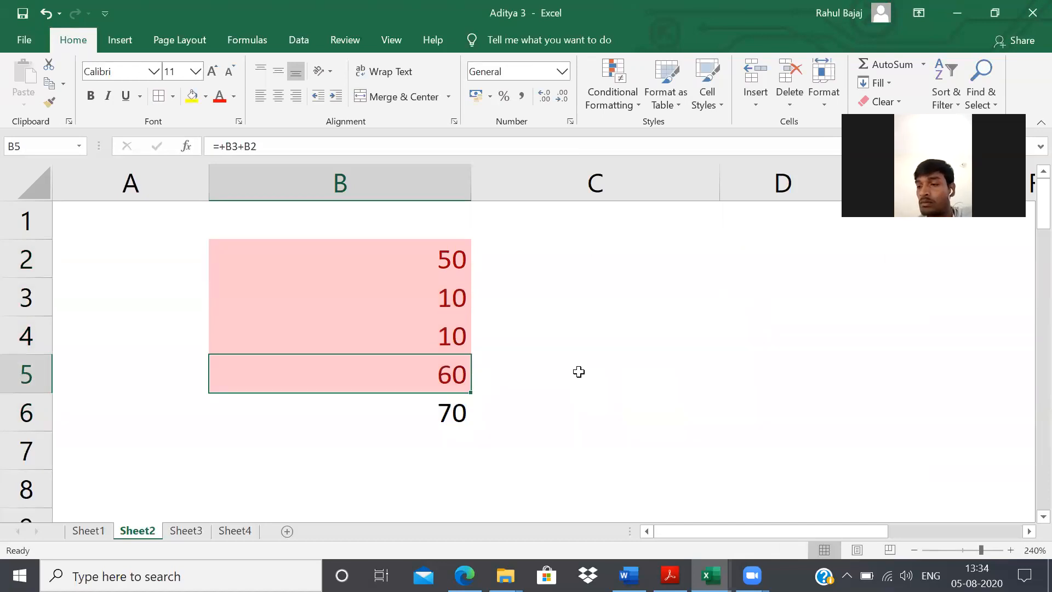
key("Up")
key("Up")
key("Up")
key("Up")
key("Down")
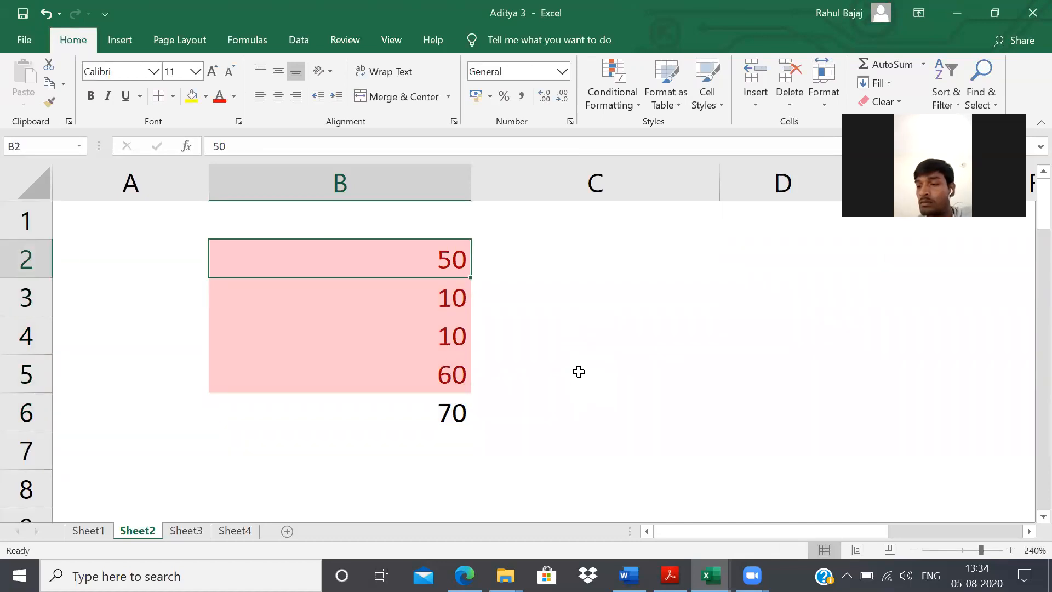
key("ctrl+z")
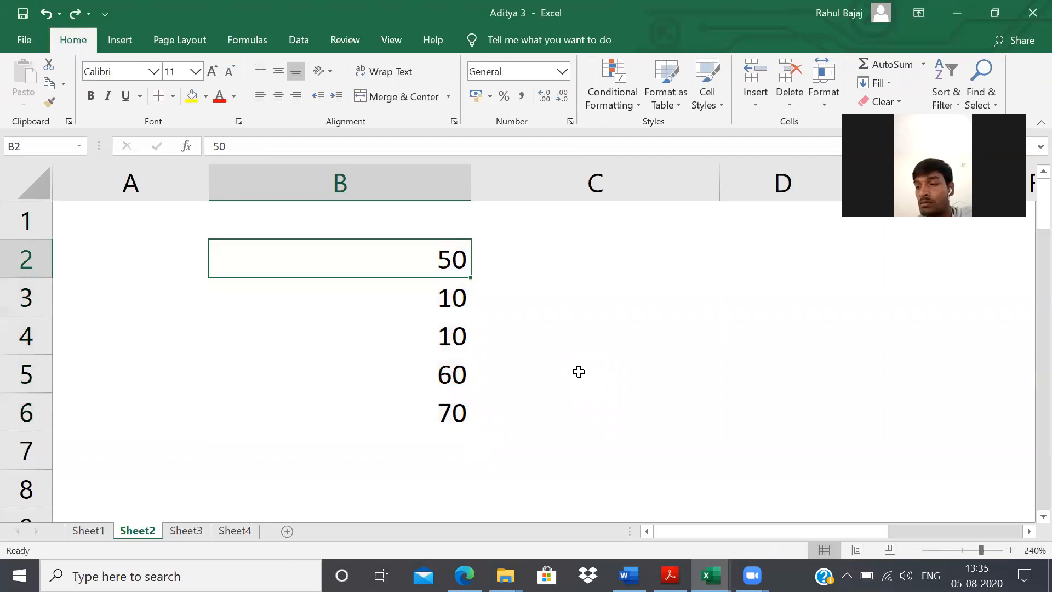
key("ctrl+shift+Down")
Browse the Highlight Cells Rules options under Conditional Formatting, then close the menu.
left_click(606, 105)
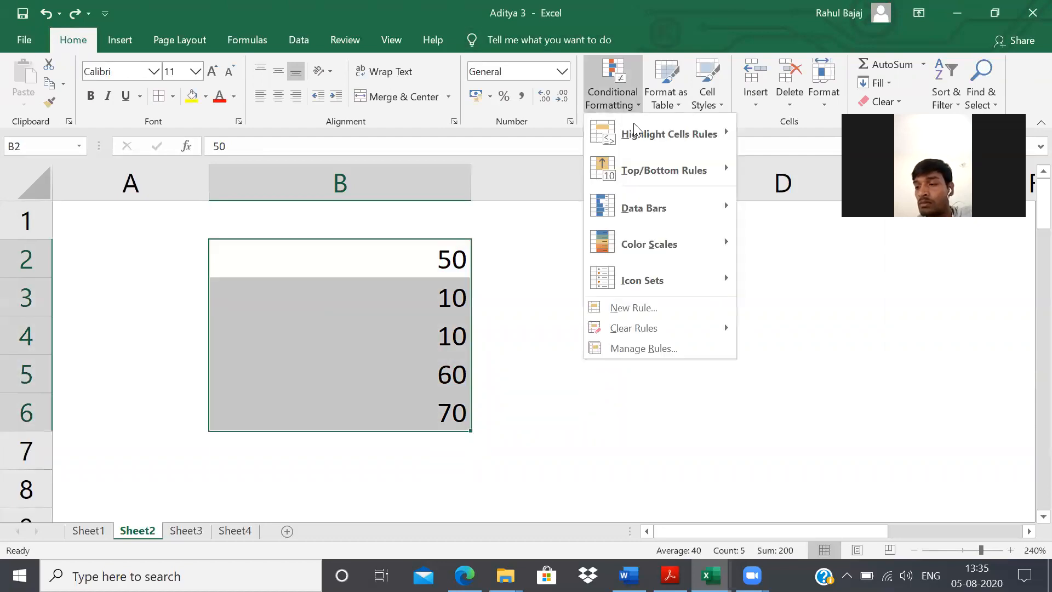
mouse_move(646, 134)
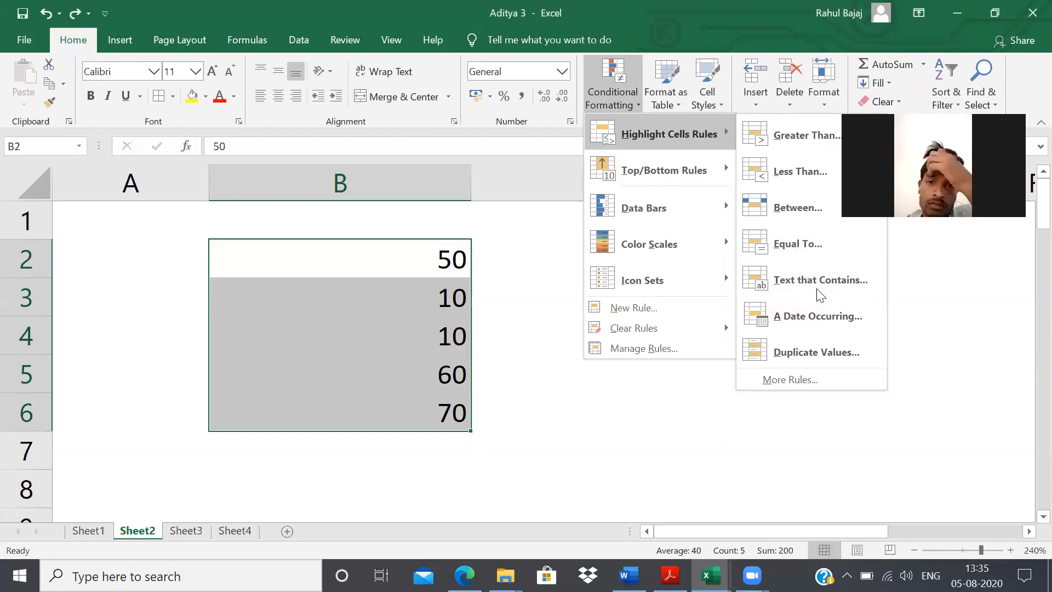
left_click(603, 105)
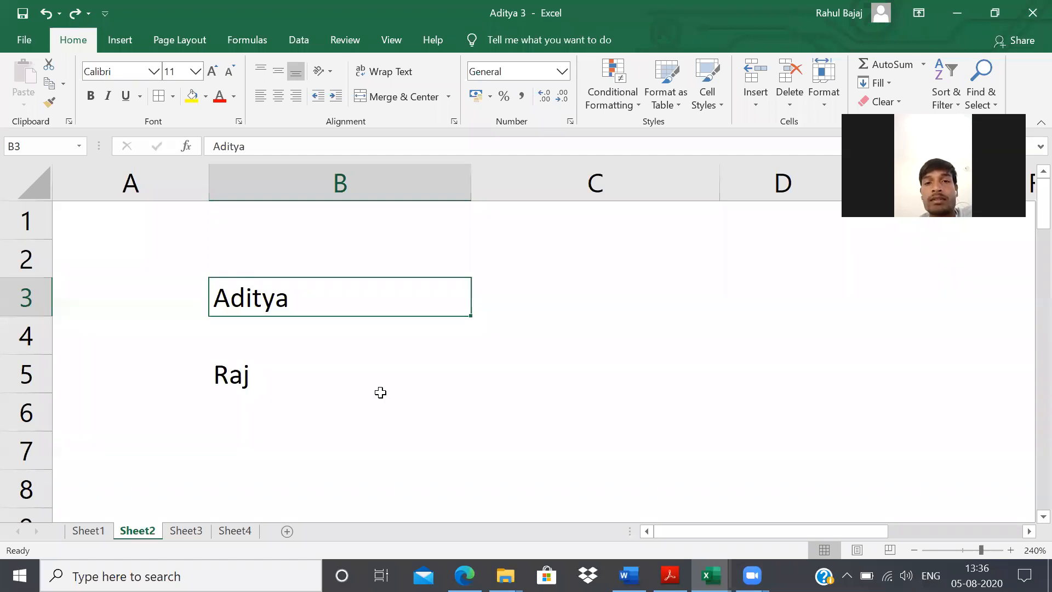
Make the text Aditya in B3 light blue.
left_click(234, 97)
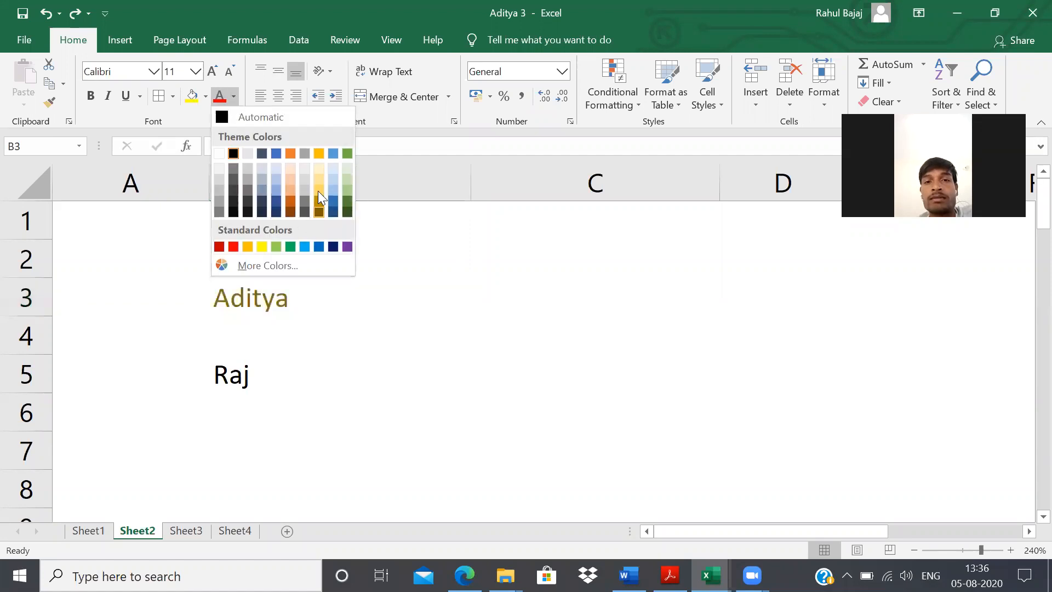
left_click(303, 247)
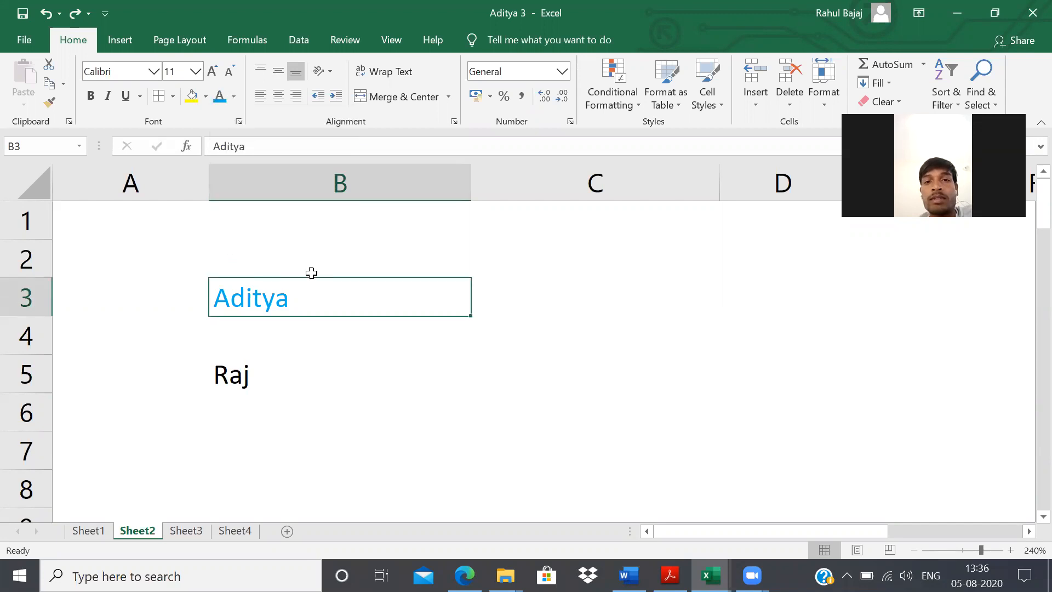
left_click(322, 352)
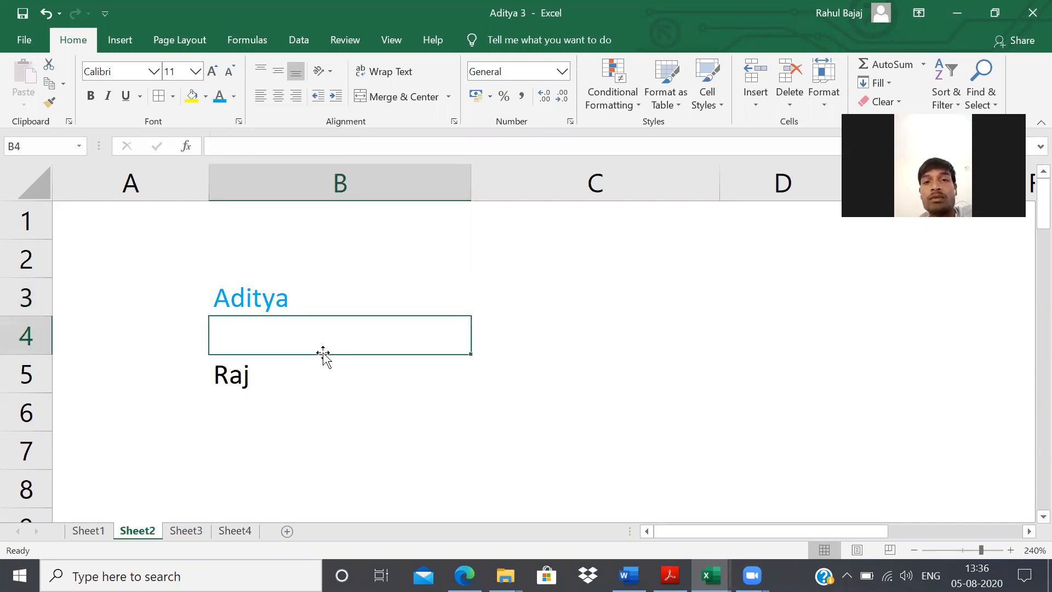
Fill the Raj cell B5 with a yellow background.
key("Down")
key("Up")
key("Down")
key("Right")
key("Left")
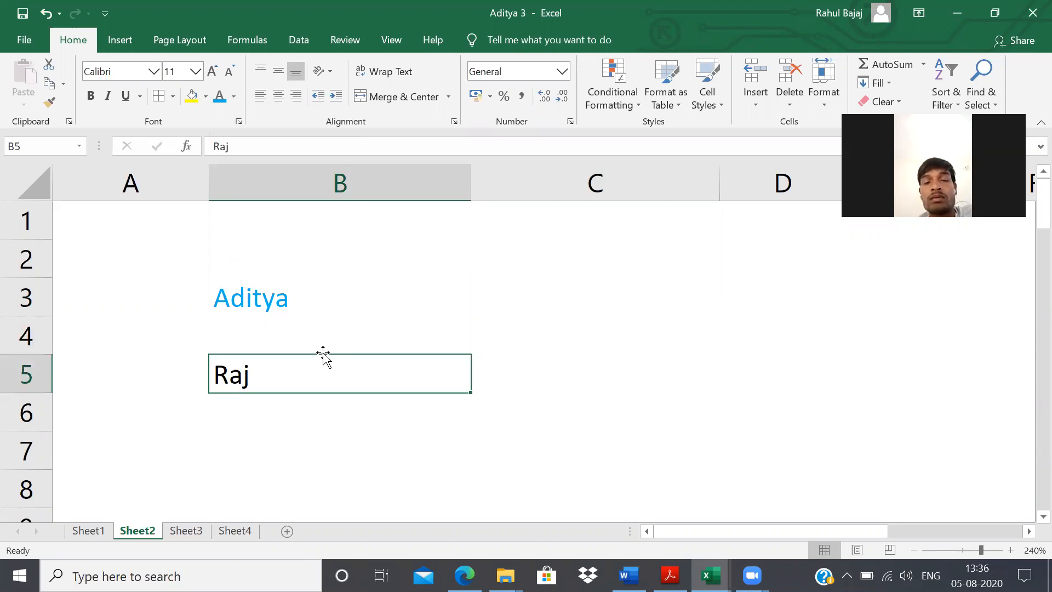
left_click(205, 99)
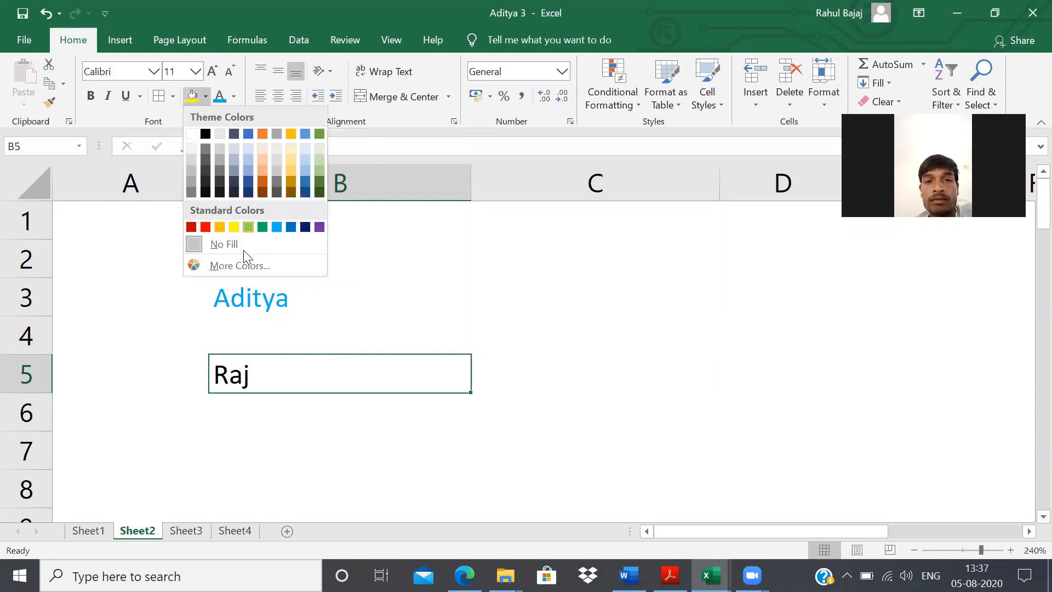
left_click(237, 226)
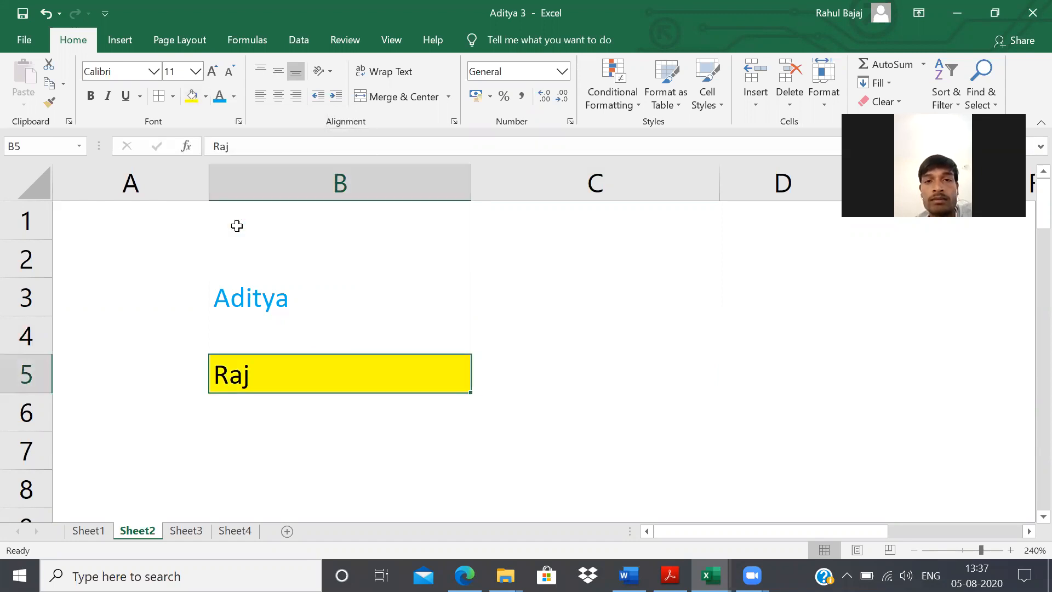
left_click(282, 471)
key("Up")
key("Up")
key("Up")
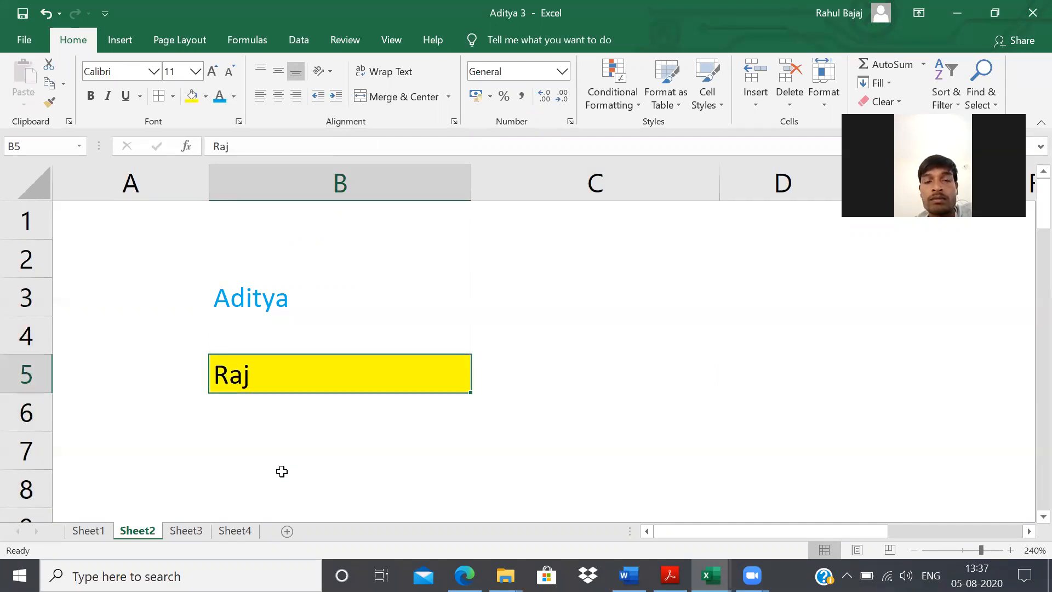
key("Up")
key("Up")
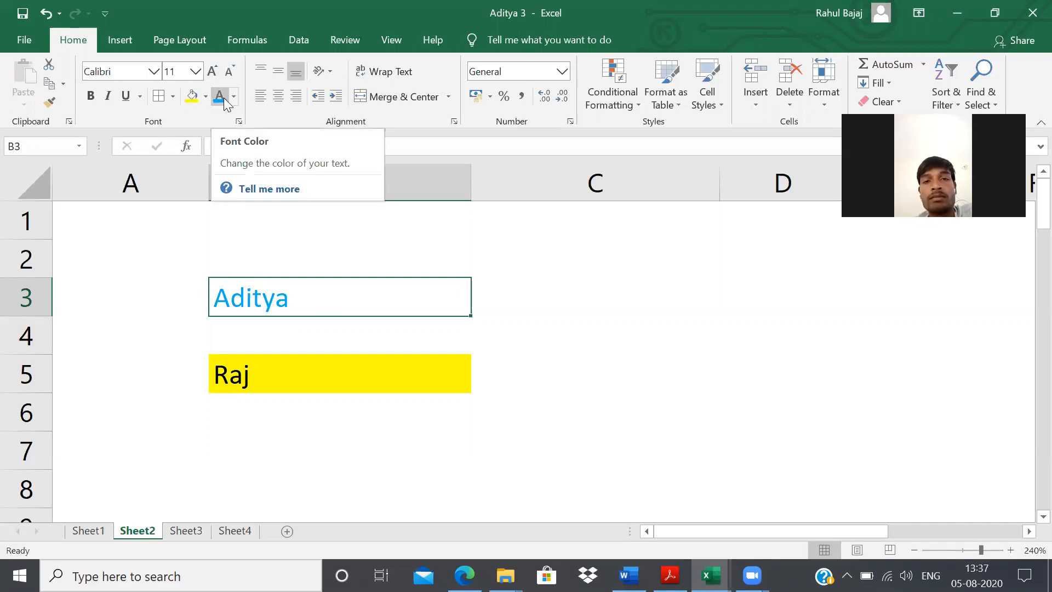
Show 2,000 in B4 with two decimal places.
left_click(272, 374)
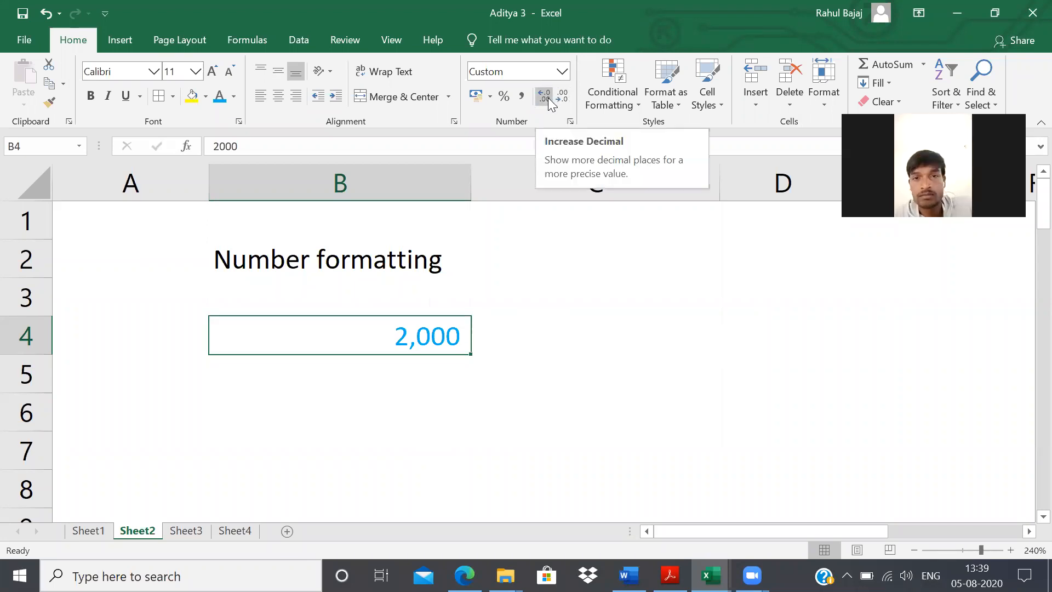
left_click(548, 98)
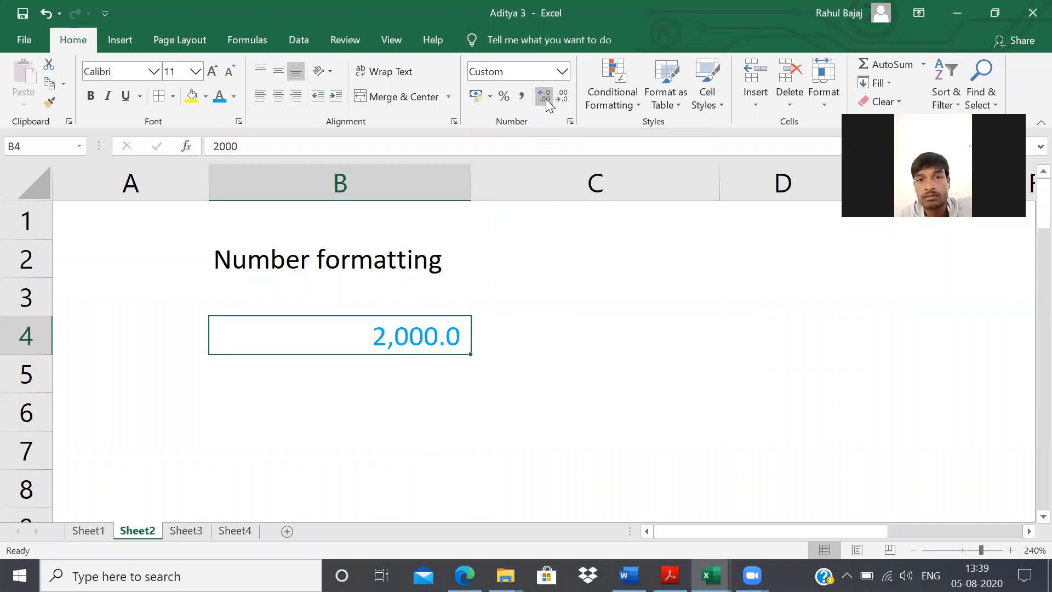
left_click(545, 99)
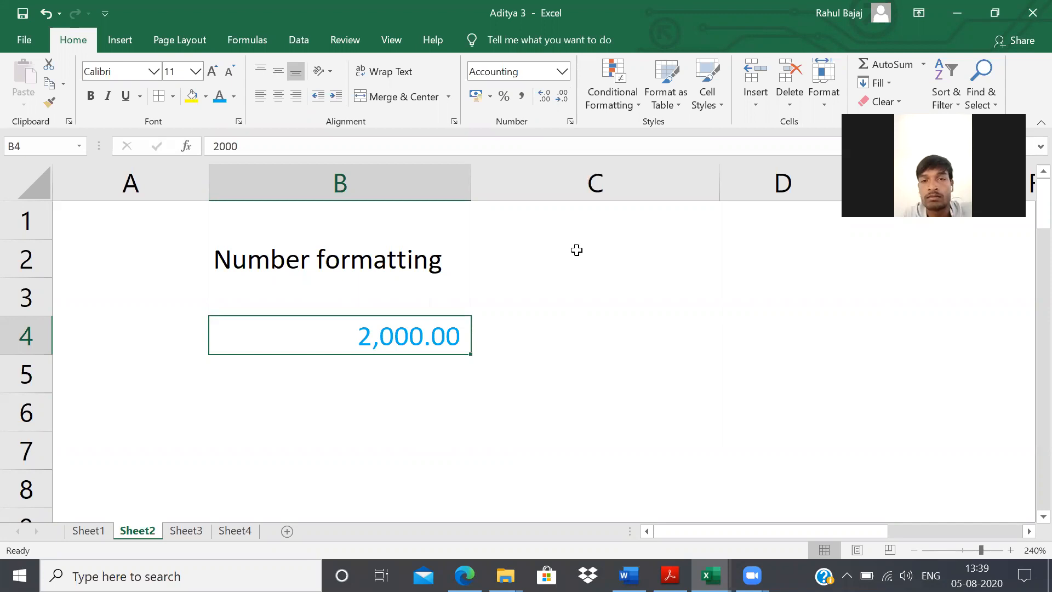
Remove both decimal places so B4 shows 2,000 again.
left_click(562, 97)
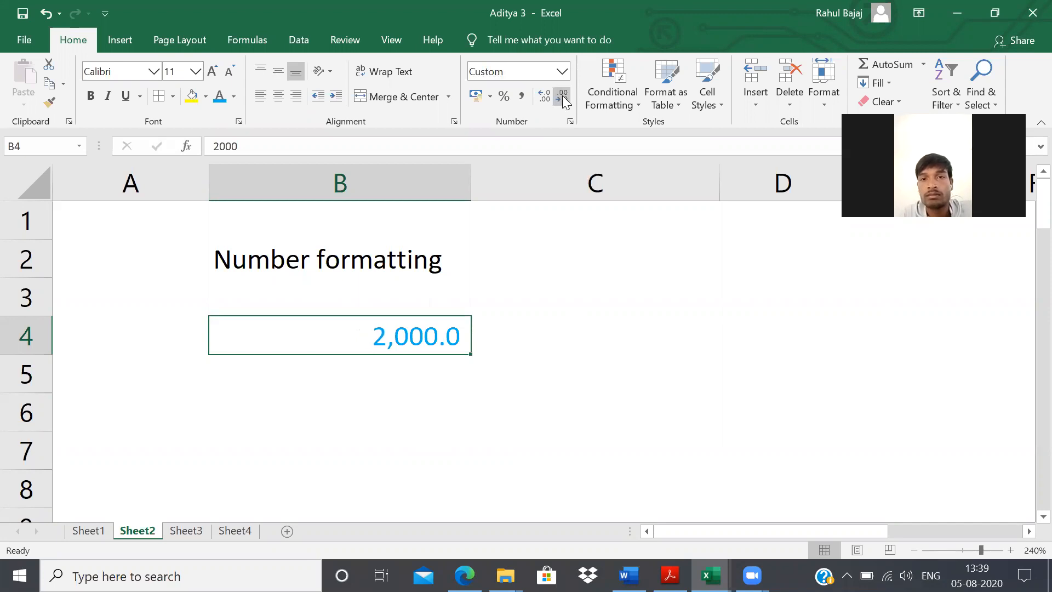
left_click(562, 97)
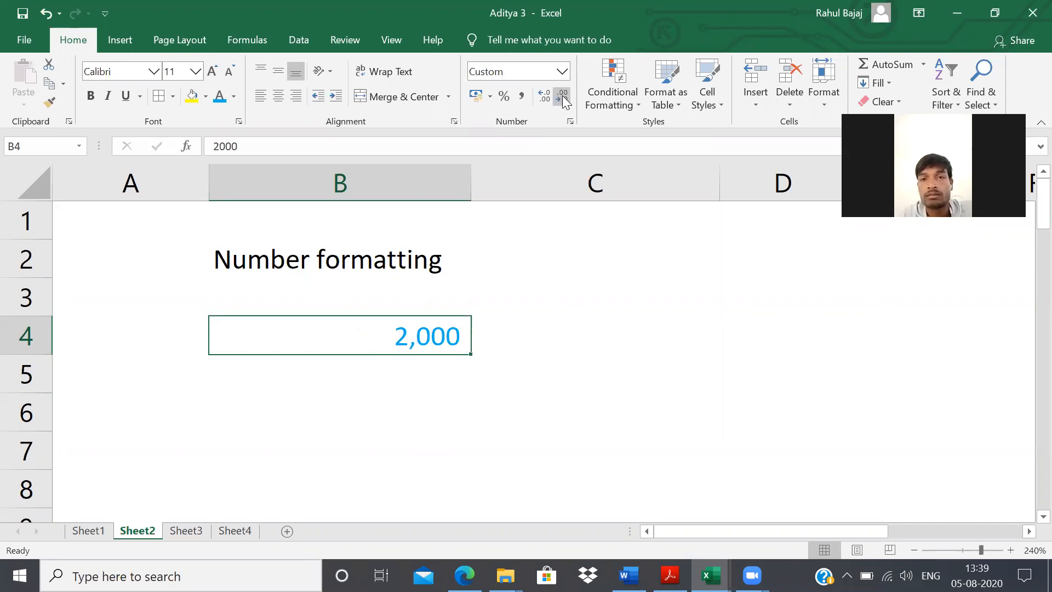
left_click(544, 266)
key("Left")
key("Down")
key("Down")
key("Down")
key("Up")
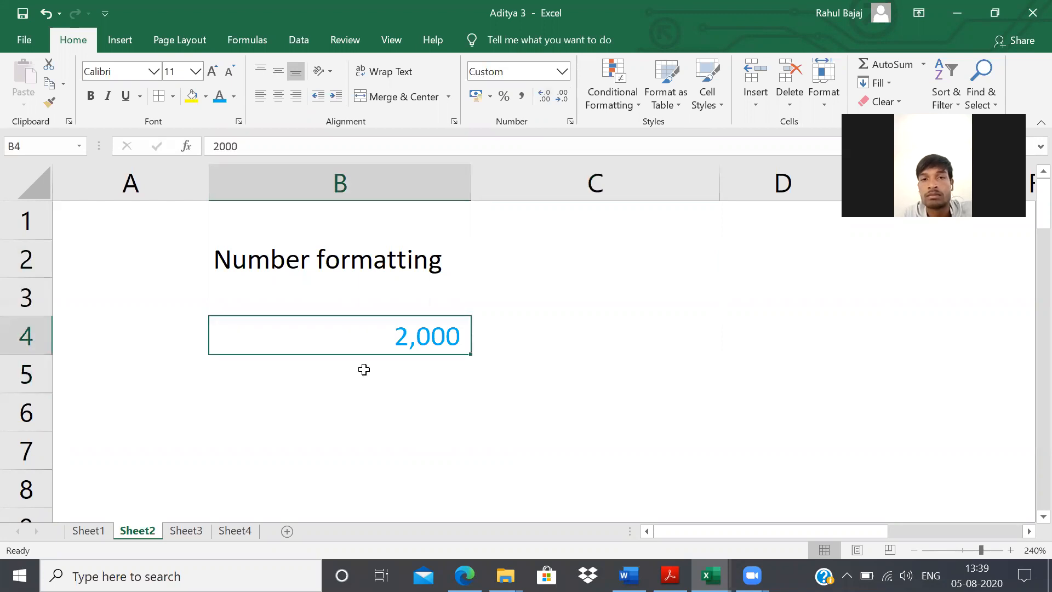
Enter 200000 in both B4 and B5.
type("200000")
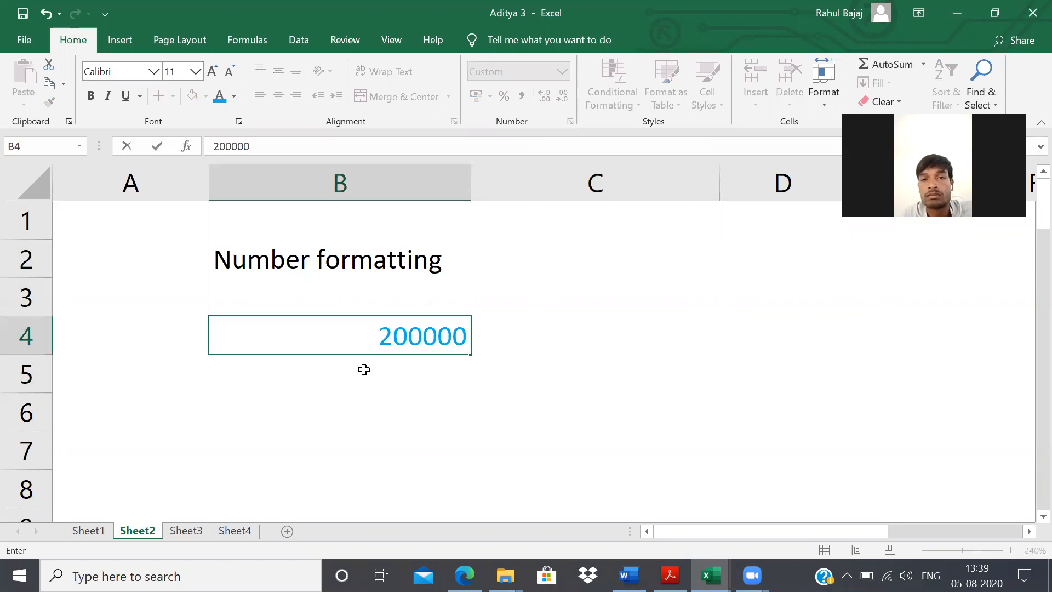
key("Return")
key("Up")
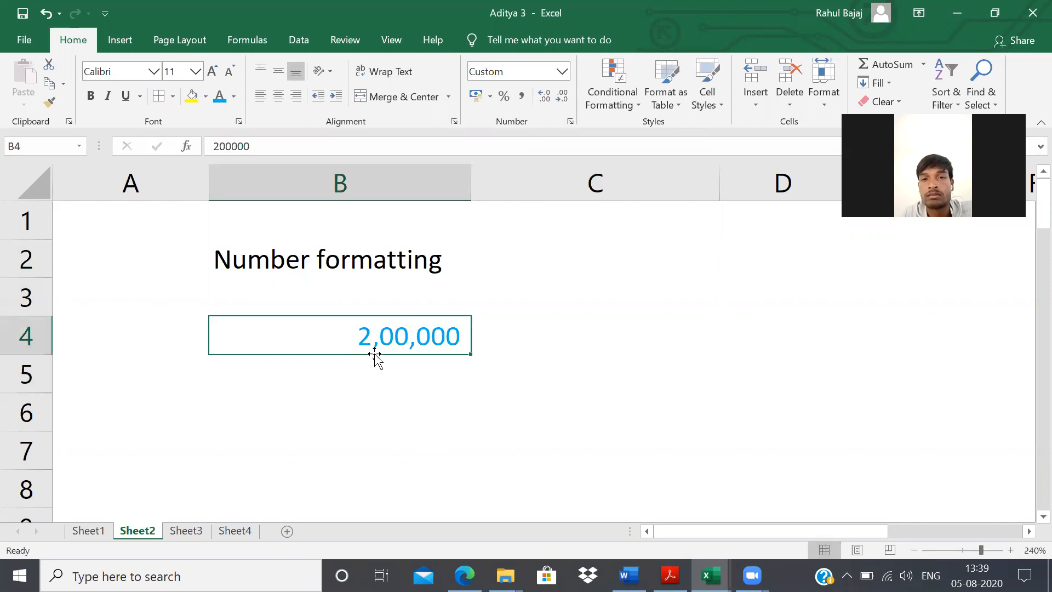
key("Down")
type("200000")
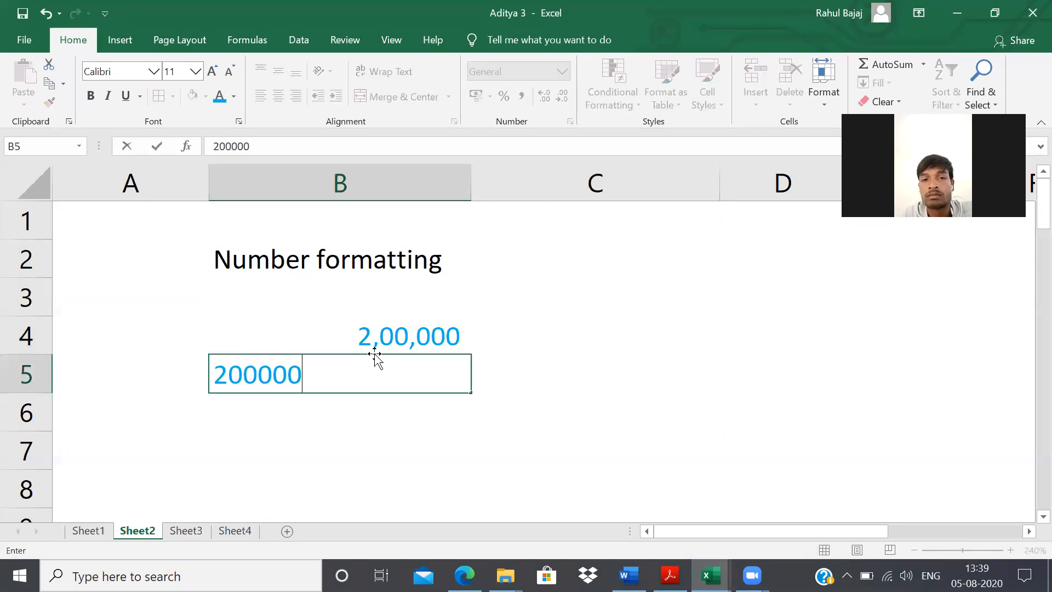
key("Return")
key("Up")
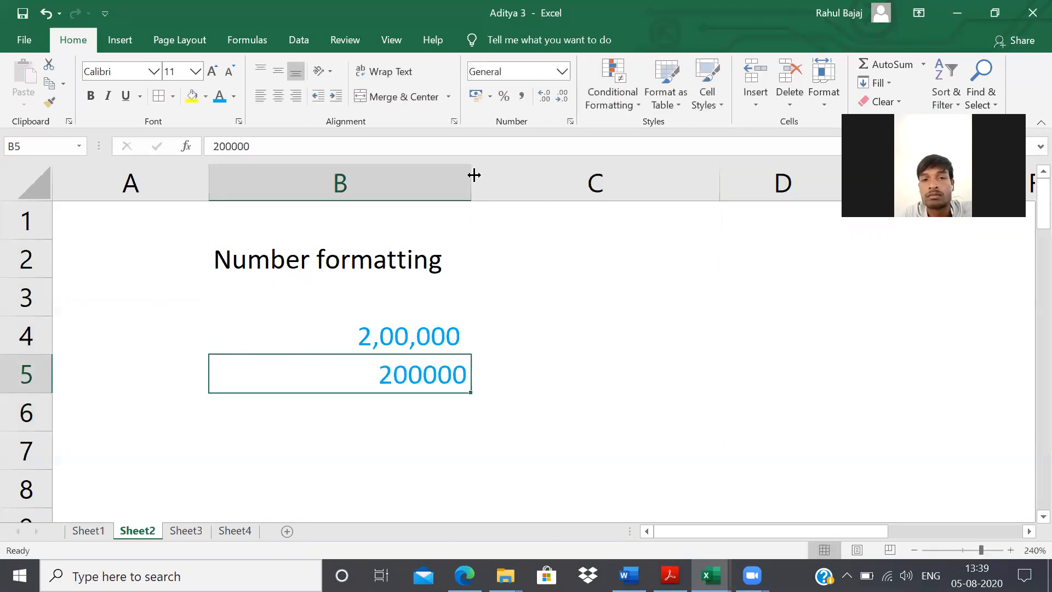
Give B5 comma style with no decimals, showing 2,00,000.
left_click(523, 97)
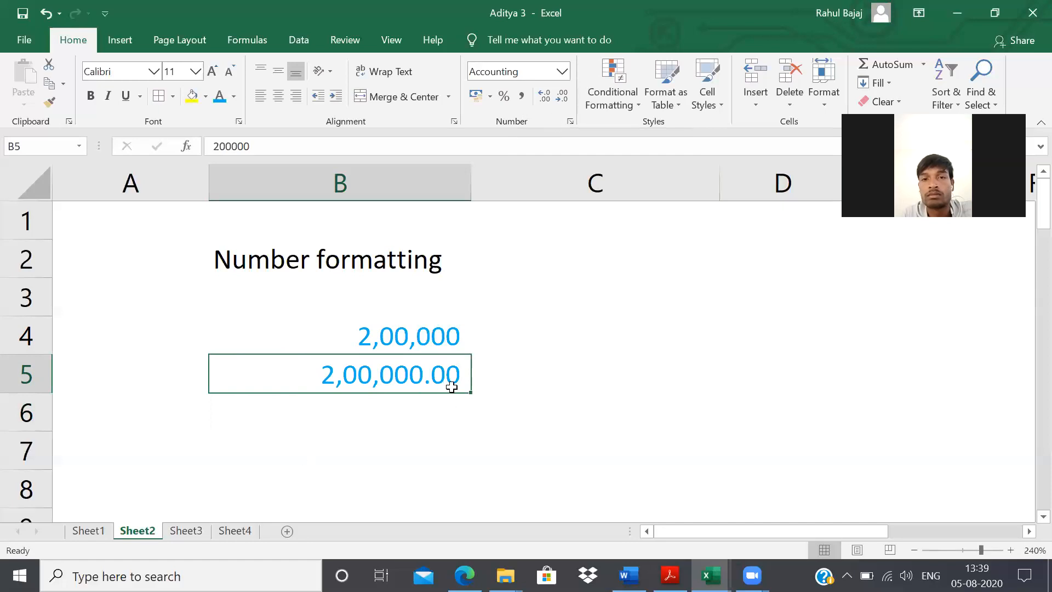
left_click(563, 97)
left_click(563, 96)
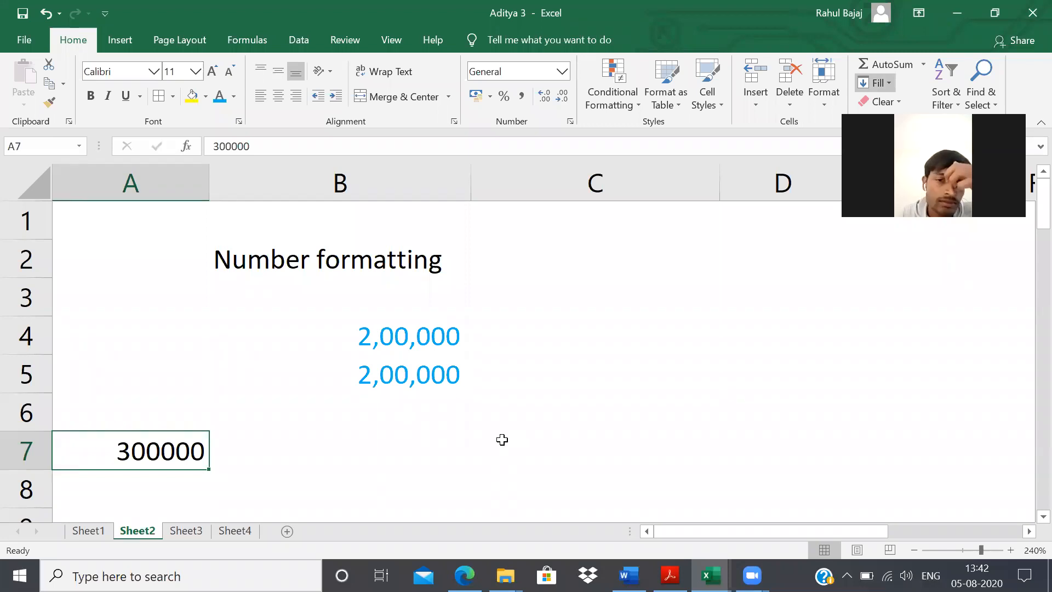
Fill the 2,00,000 cell B4 with yellow.
left_click(491, 430)
key("Up")
key("Left")
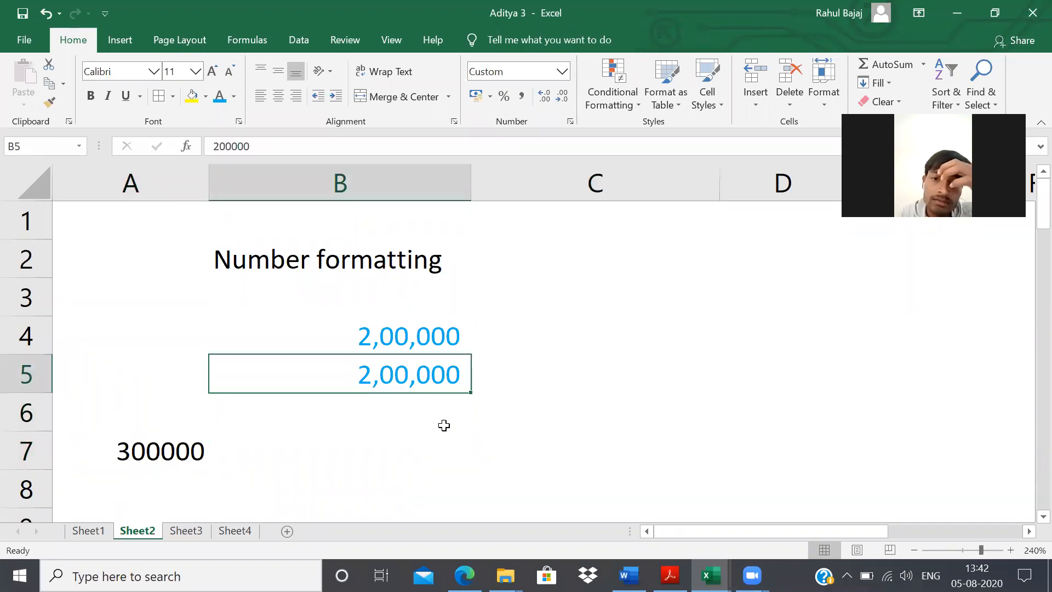
left_click(183, 459)
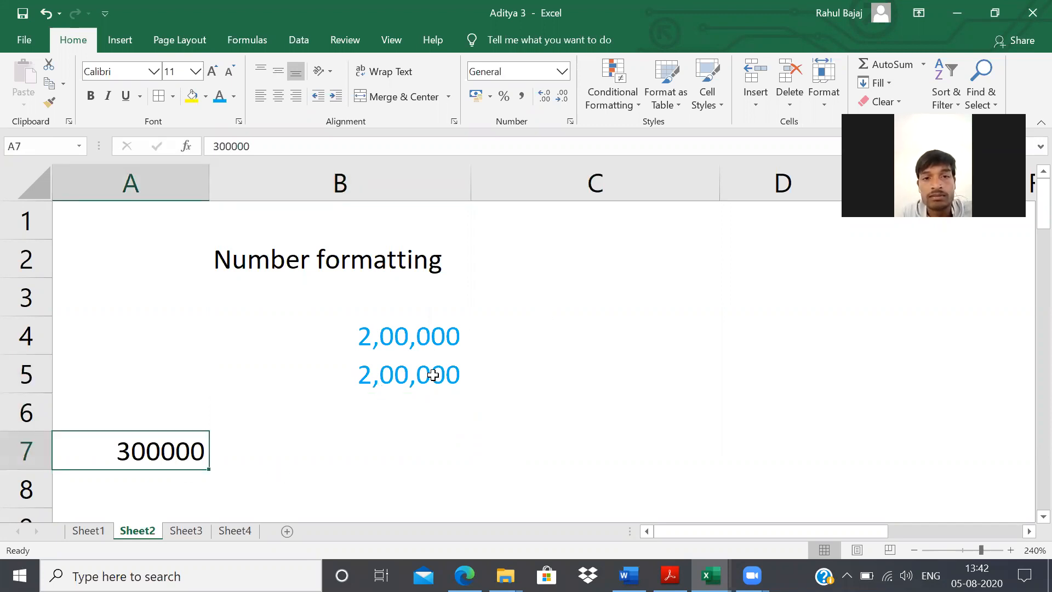
left_click(481, 333)
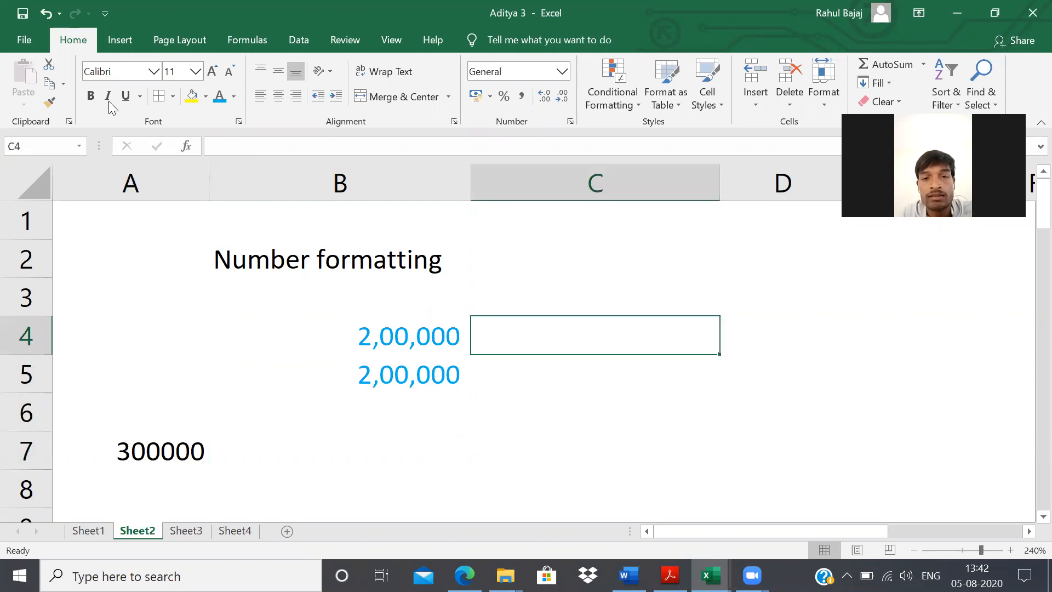
left_click(384, 342)
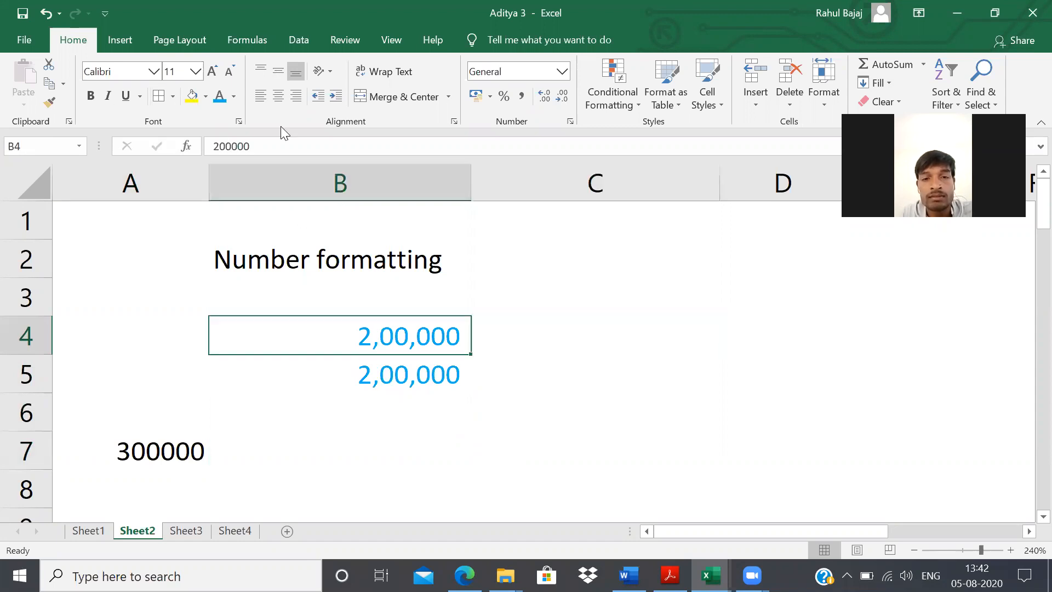
left_click(191, 97)
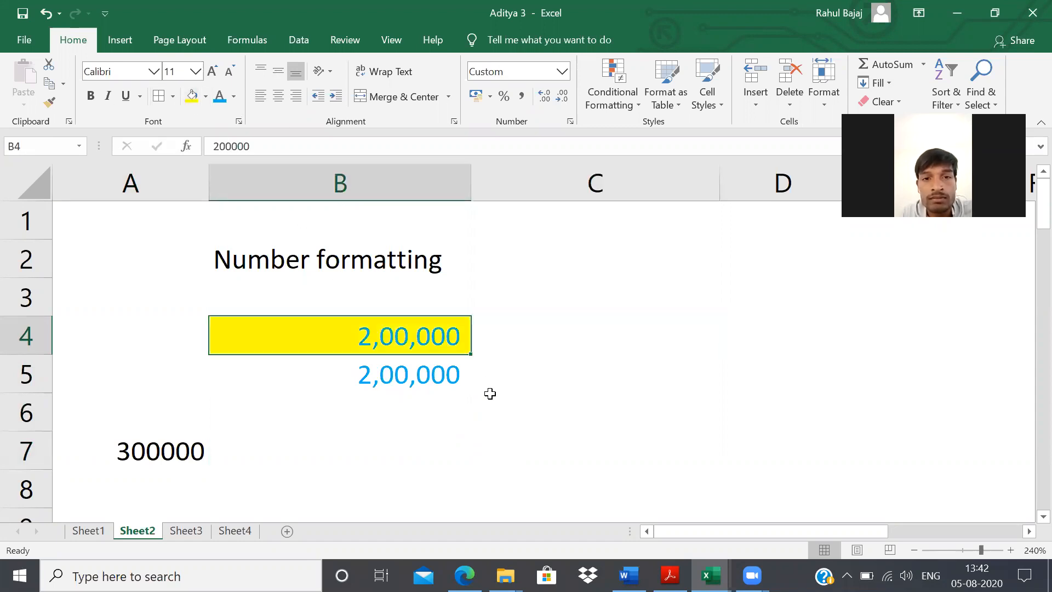
Copy B5's blue comma format onto A7 with Format Painter, showing 3,00,000.
left_click(490, 394)
key("Left")
key("Up")
key("Down")
key("Up")
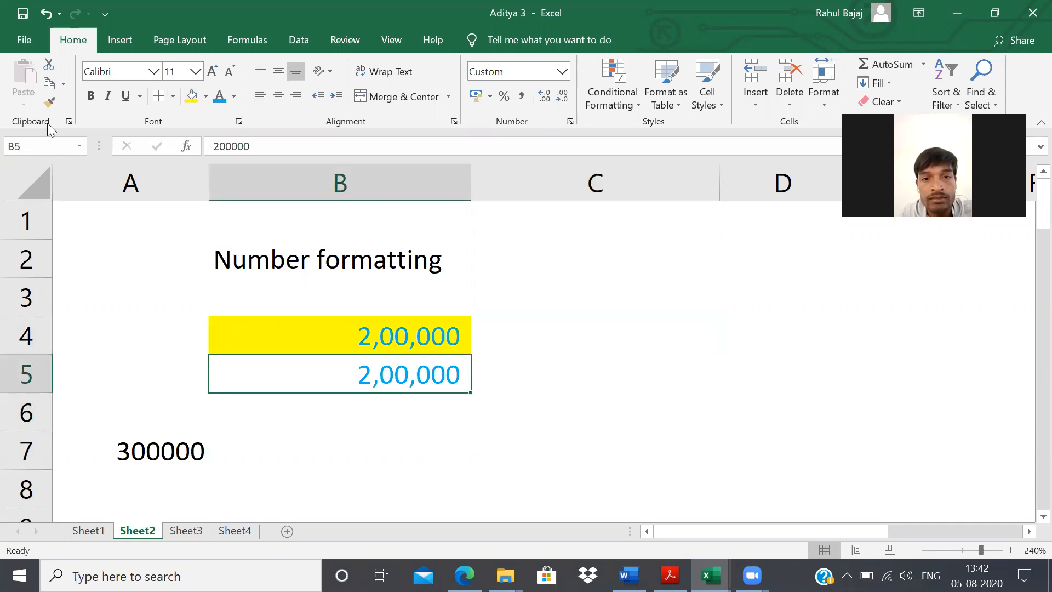
left_click(52, 103)
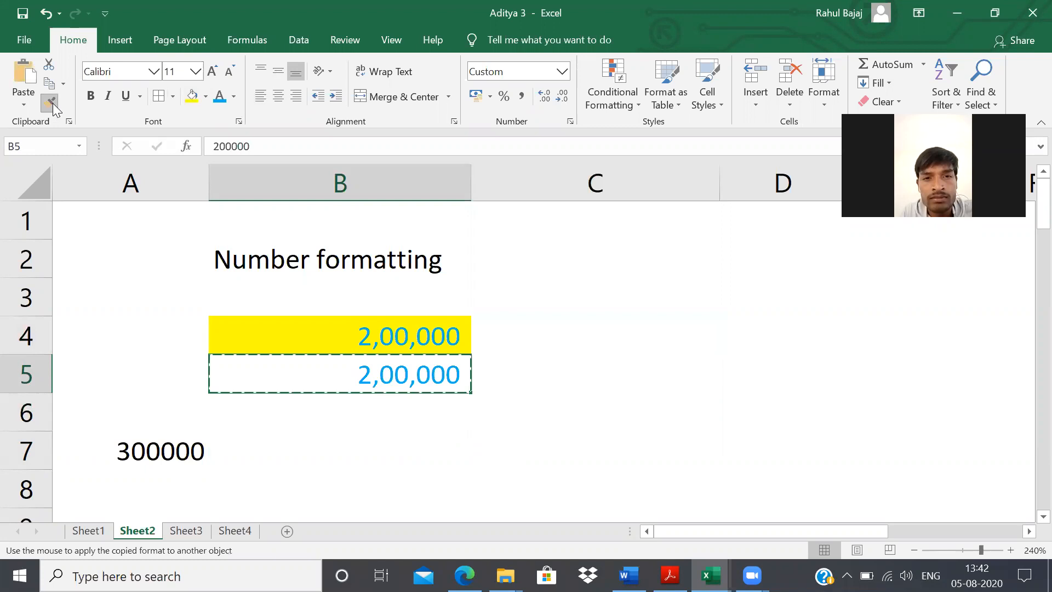
left_click(127, 455)
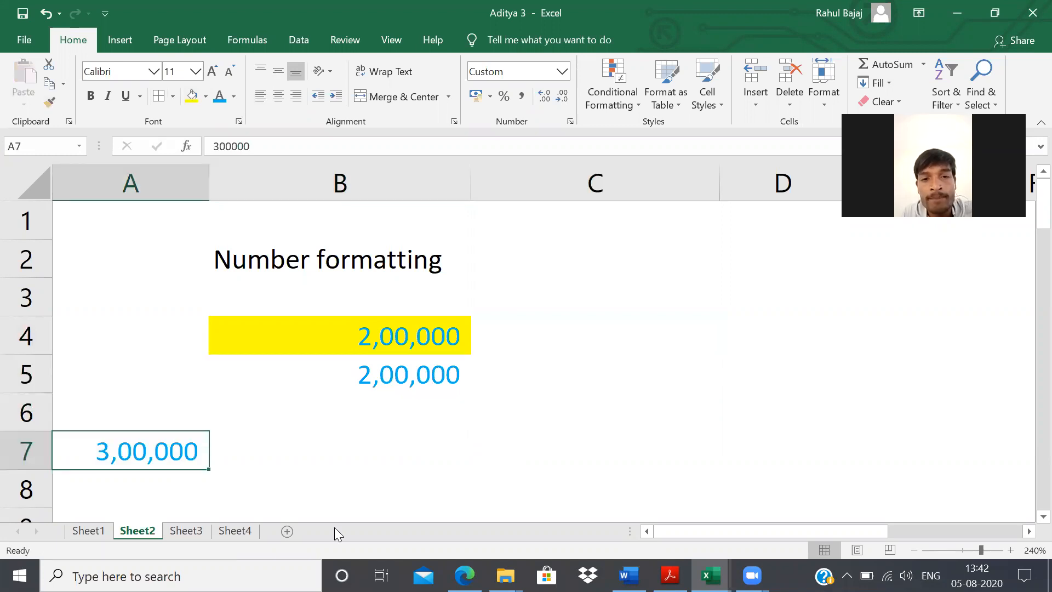
left_click(434, 455)
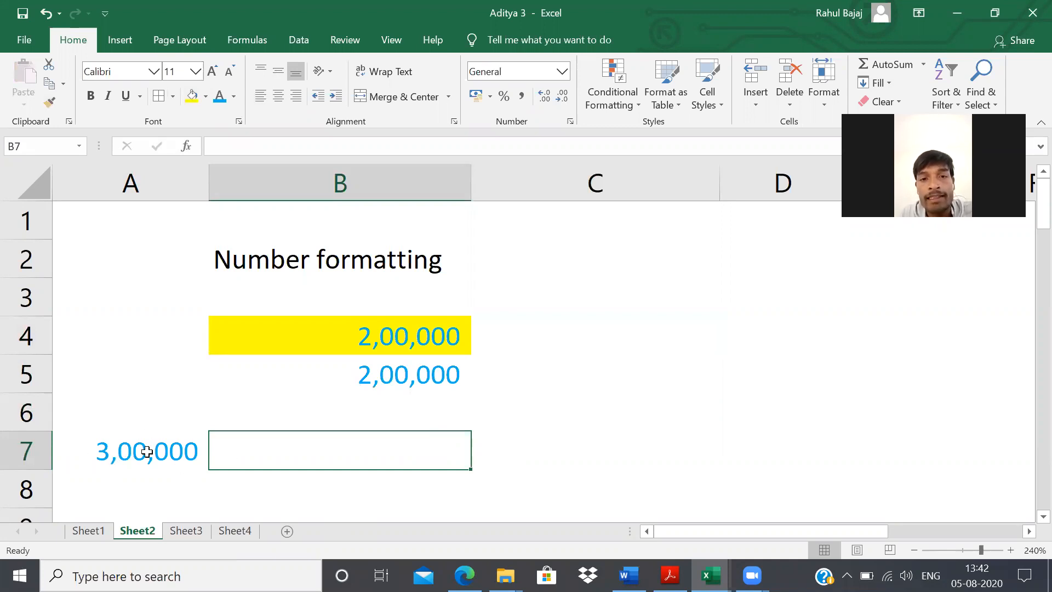
left_click(450, 408)
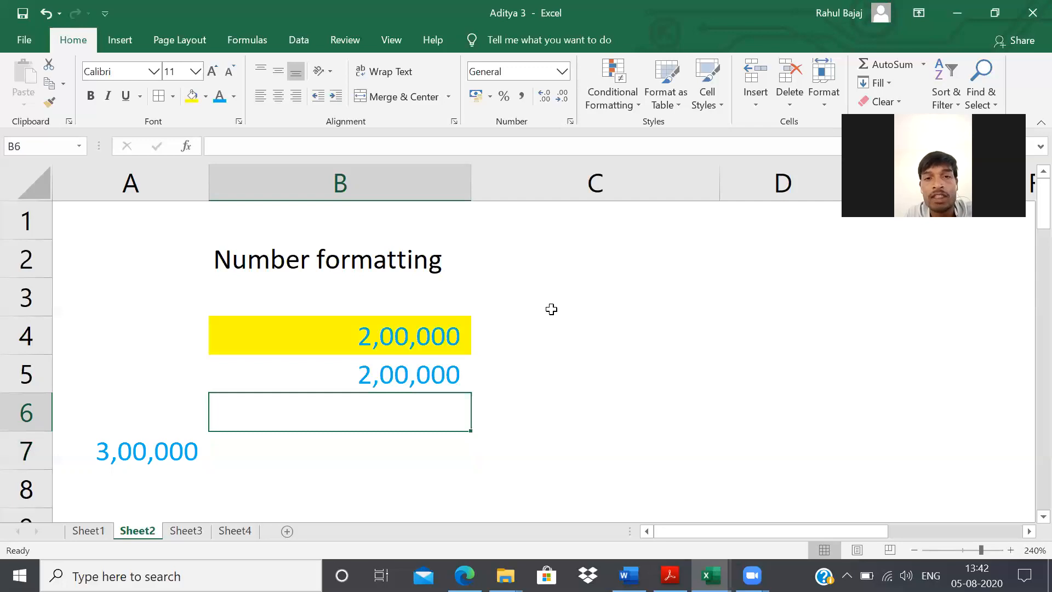
left_click(443, 337)
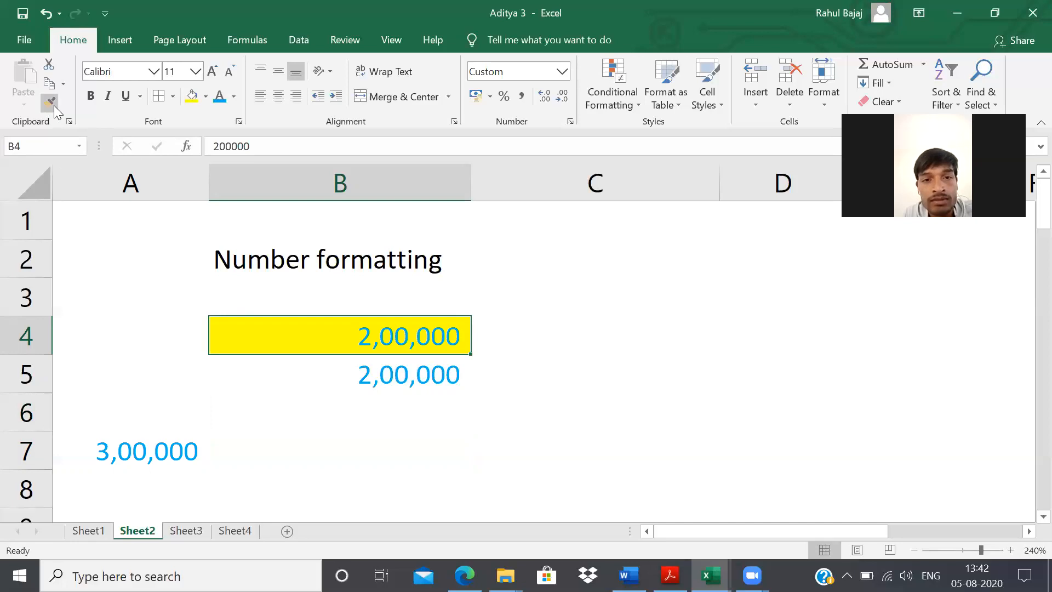
Use Format Painter to copy B4's yellow fill onto 3,00,000 in A7.
key("Up")
key("Down")
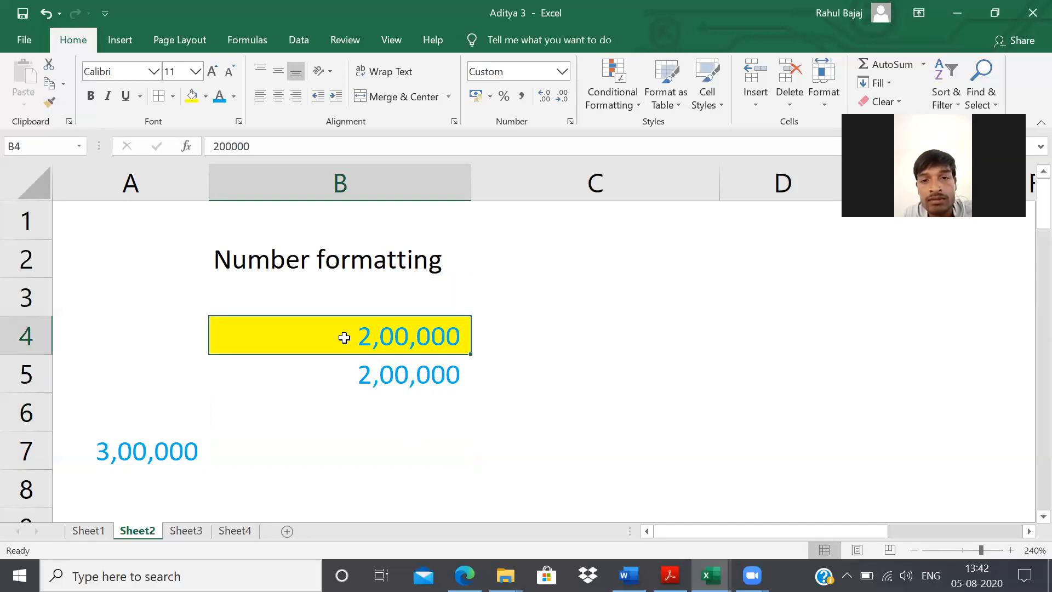
left_click(46, 104)
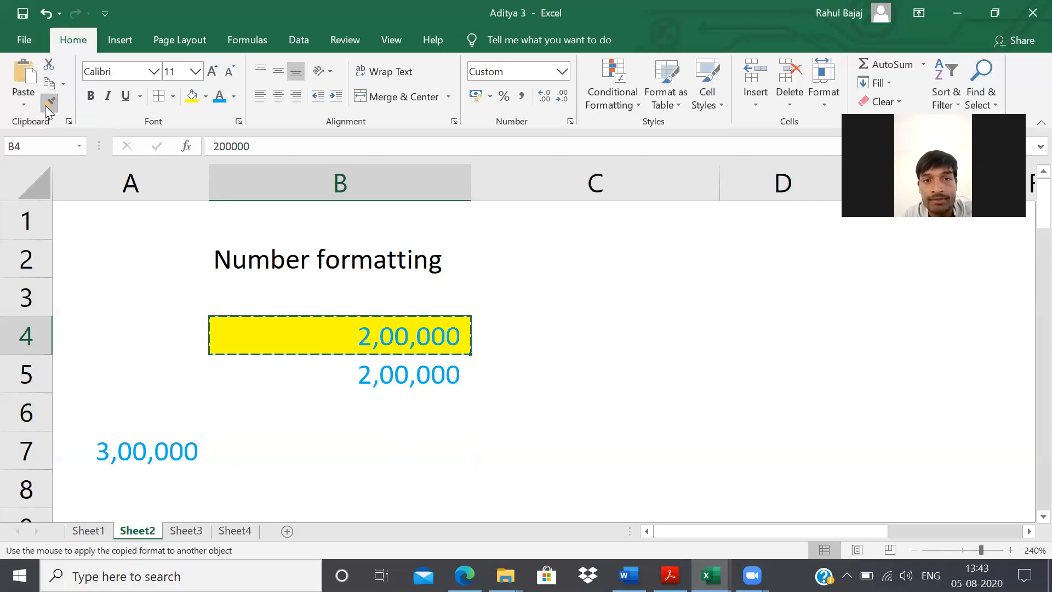
left_click(119, 457)
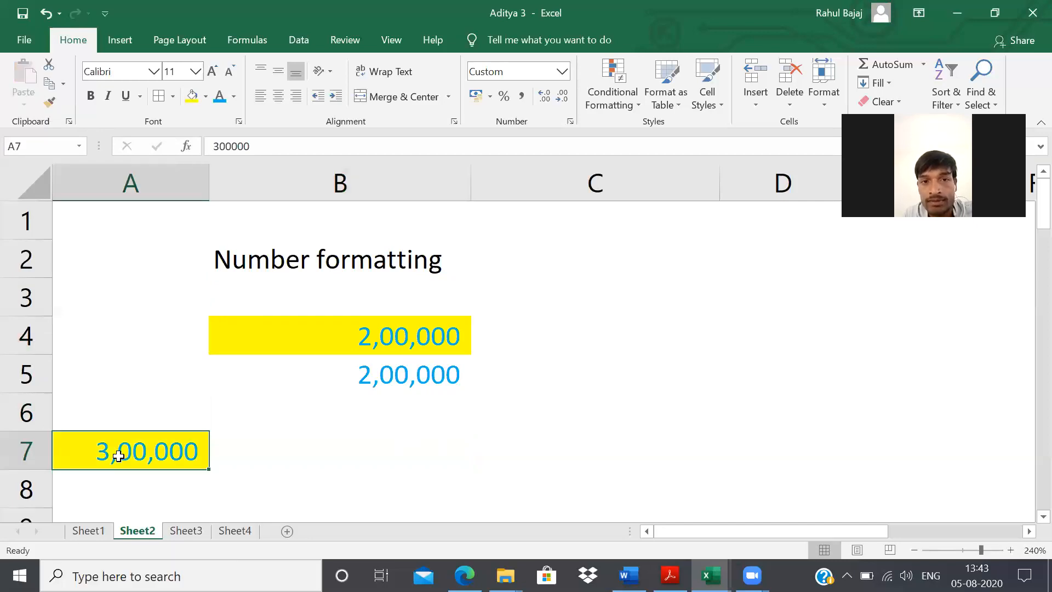
left_click(681, 98)
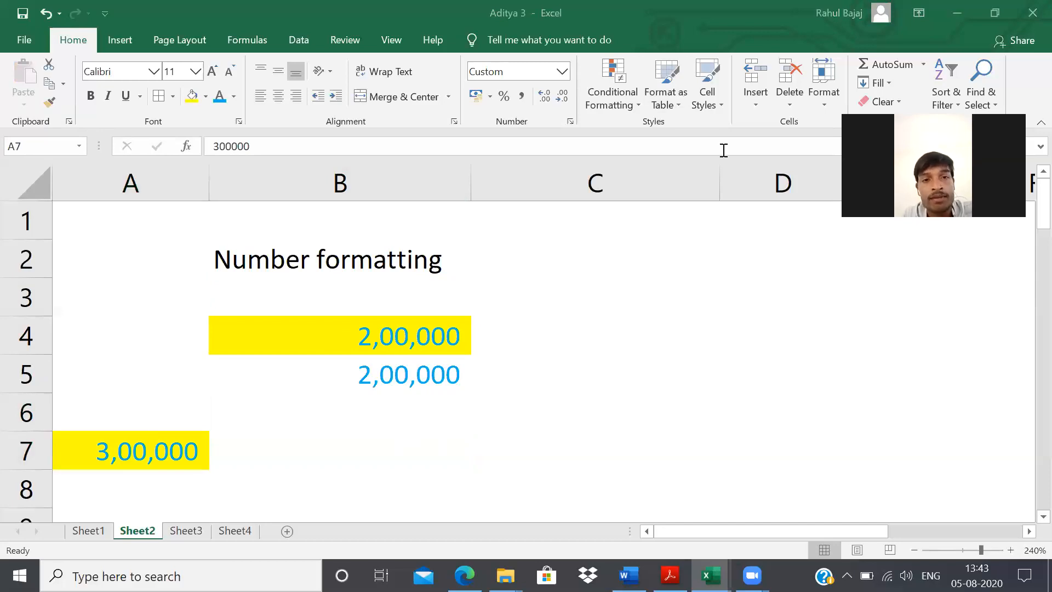